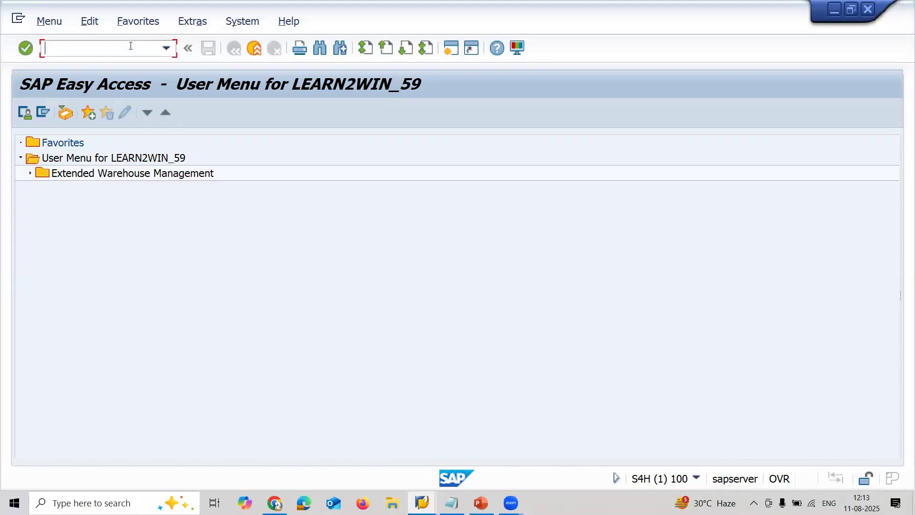
# - Open Maintain Business Partner and start a new person with the grouping Zendor Z666
pyautogui.press('Return')
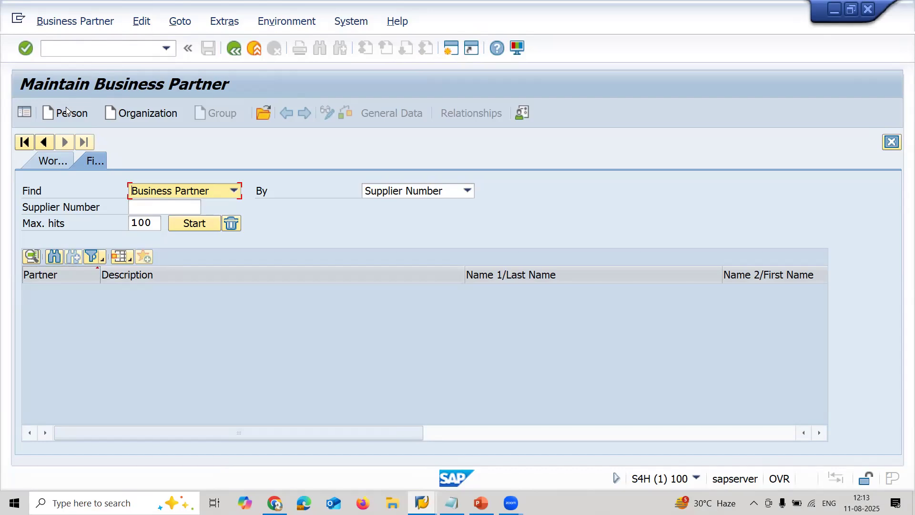
pyautogui.click(66, 109)
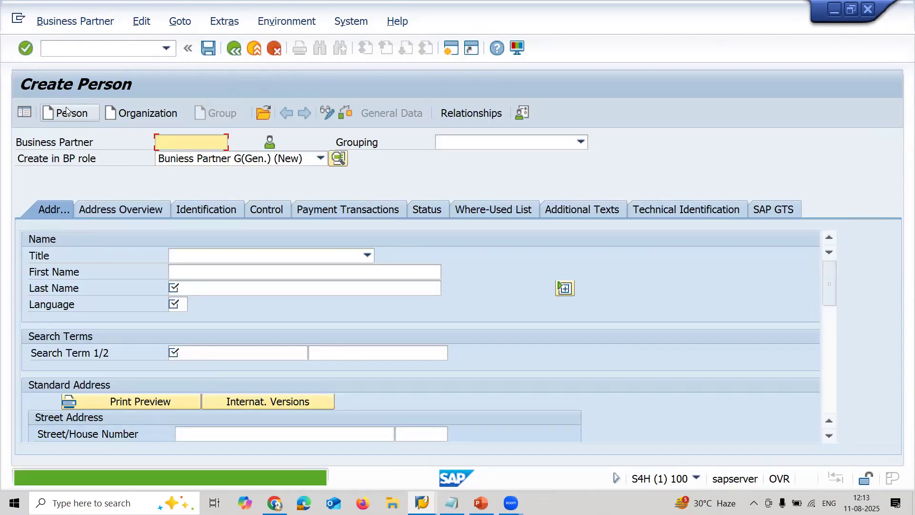
pyautogui.click(519, 147)
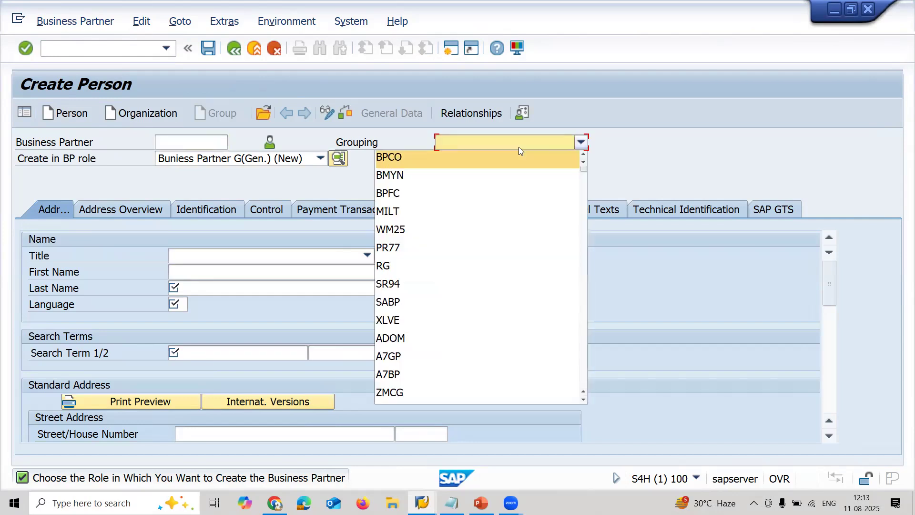
pyautogui.write('zz')
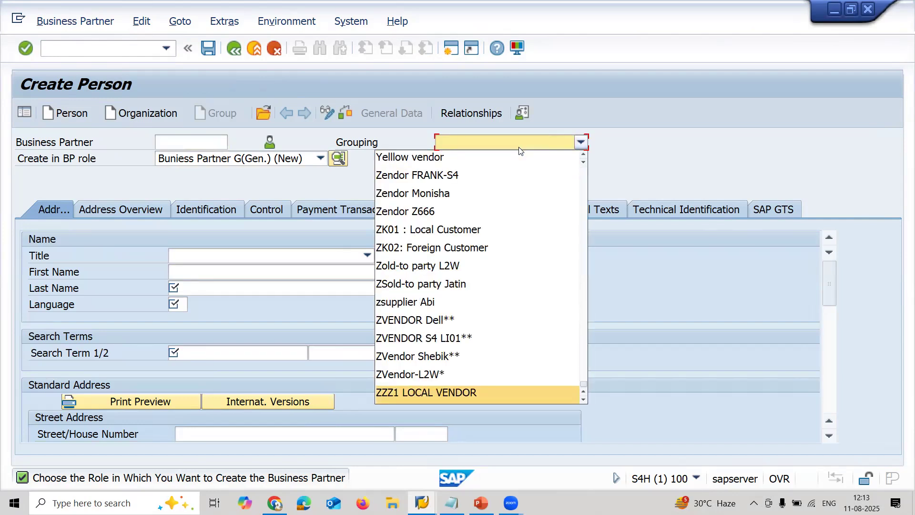
pyautogui.press('Up')
pyautogui.press('Up')
pyautogui.press('Down')
pyautogui.press('Down')
pyautogui.press('Down')
pyautogui.press('Up')
pyautogui.press('Up')
pyautogui.press('Up')
pyautogui.press('Up')
pyautogui.press('Up')
pyautogui.press('Up')
pyautogui.press('Up')
pyautogui.press('Up')
pyautogui.press('Up')
pyautogui.press('Up')
pyautogui.press('Up')
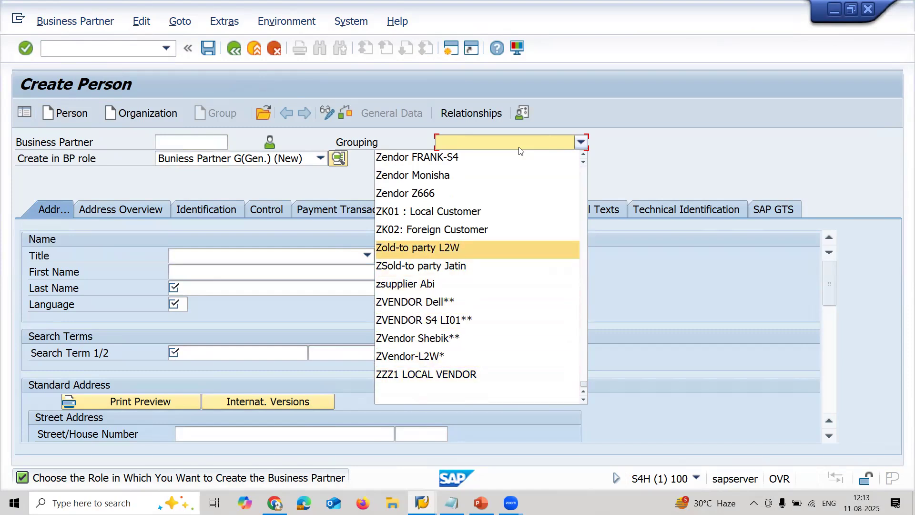
pyautogui.click(448, 196)
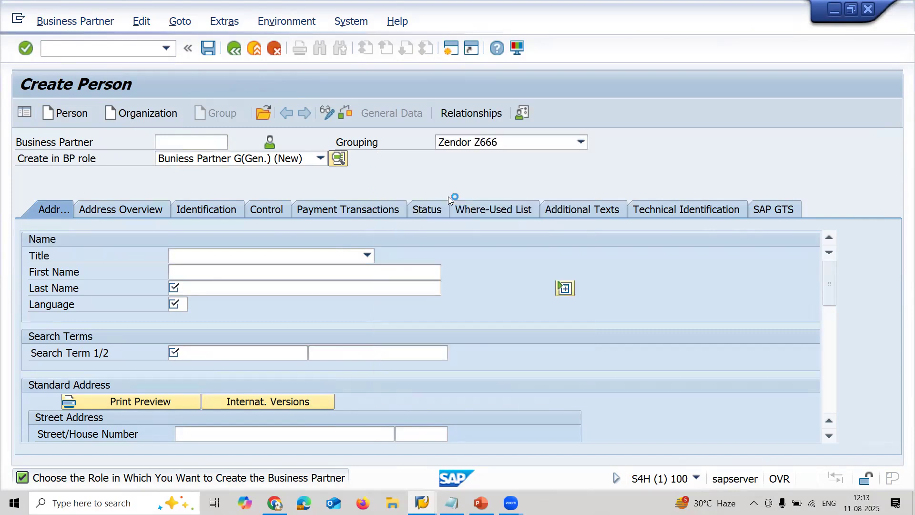
# - Enter JSK INDS as both first name and last name, and set the language to EN
pyautogui.click(325, 271)
pyautogui.write('JSK INDS')
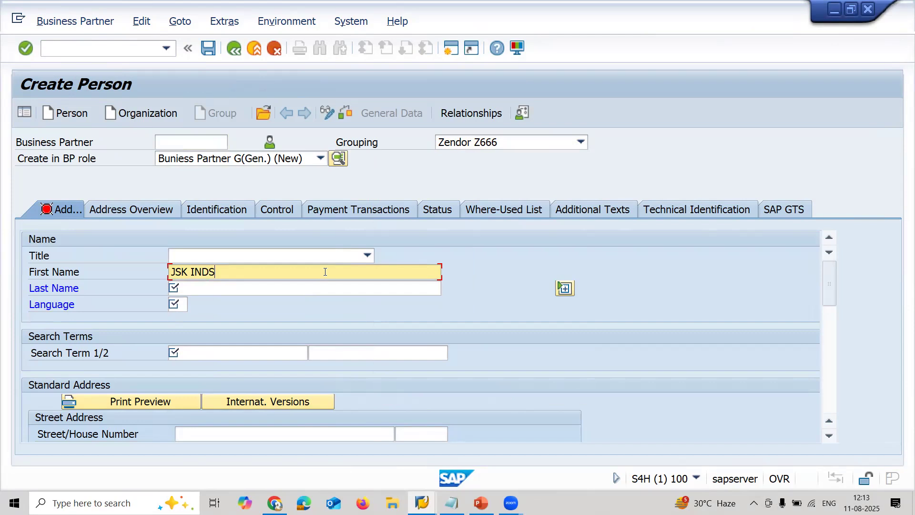
pyautogui.press('Tab')
pyautogui.write('JSK INDS')
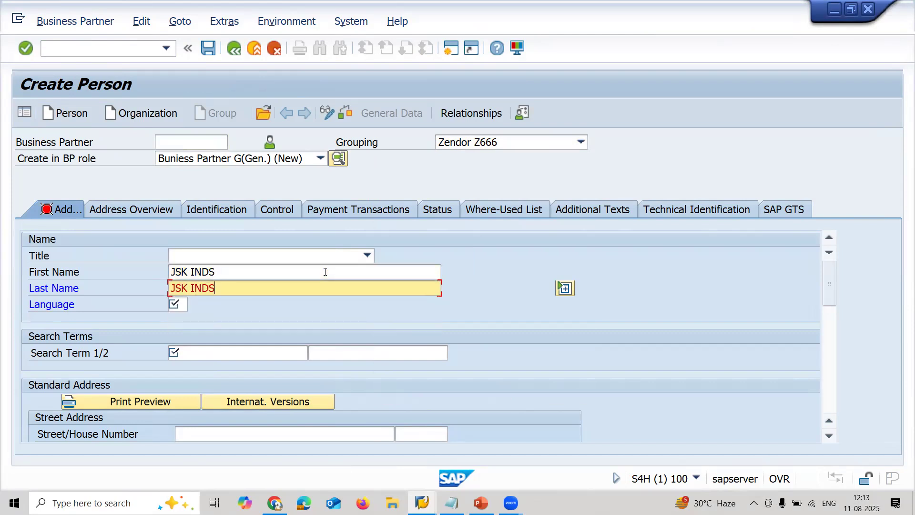
pyautogui.press('Tab')
pyautogui.write('EN')
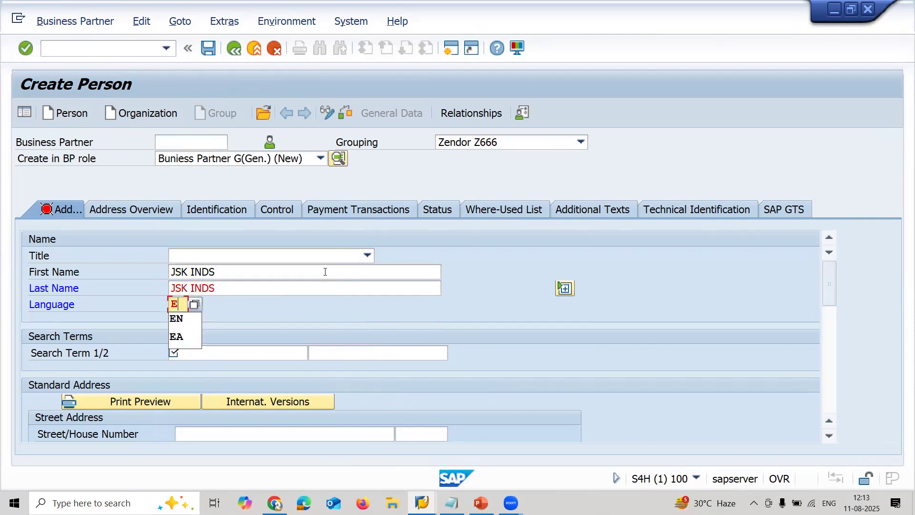
# - Set the first search term of the new business partner to JSK
pyautogui.click(277, 352)
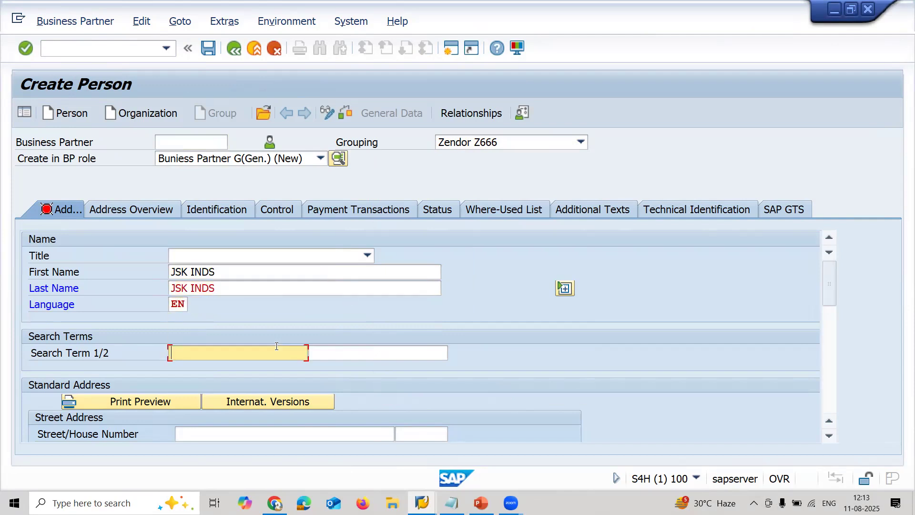
pyautogui.write('J')
pyautogui.press('BackSpace')
pyautogui.write('S')
pyautogui.press('BackSpace')
pyautogui.write('JSK')
# - Enter NEW YORK as the city and US as the country in the standard address
pyautogui.moveTo(828, 298); pyautogui.dragTo(827, 325)
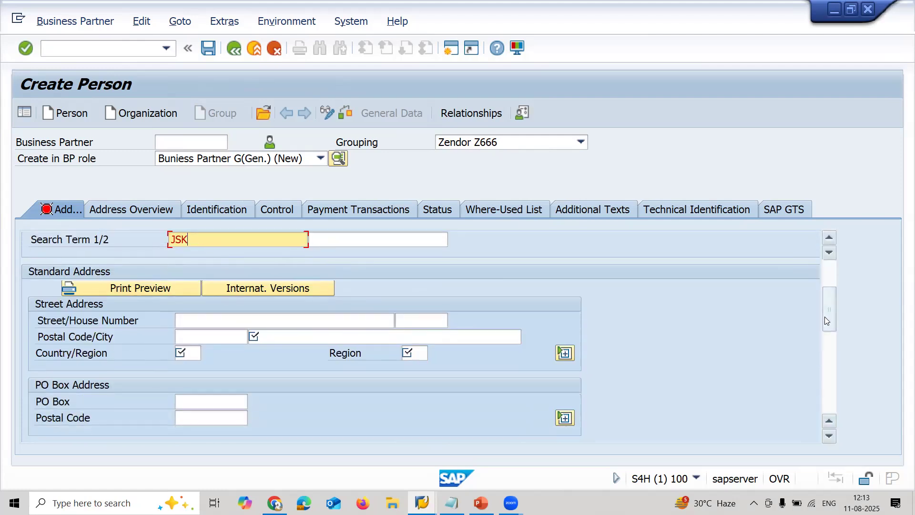
pyautogui.click(353, 336)
pyautogui.write('NEW YORK')
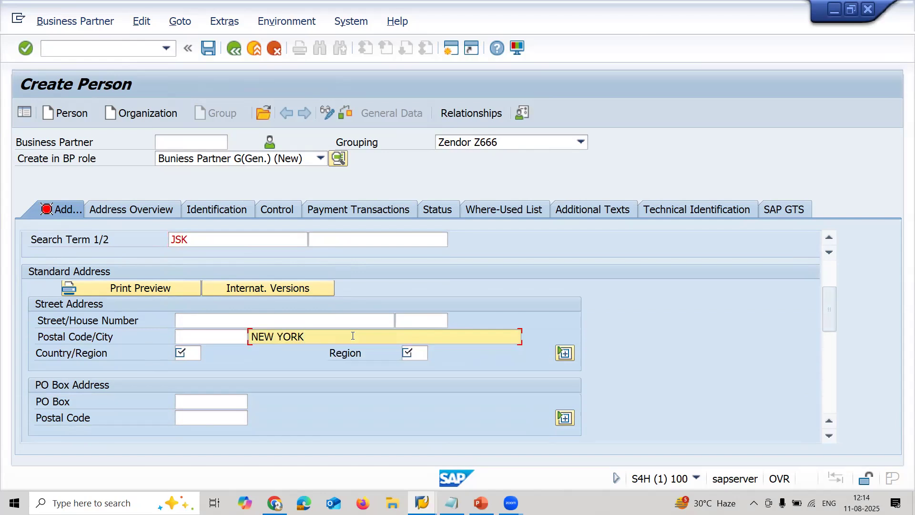
pyautogui.press('Tab')
pyautogui.write('US')
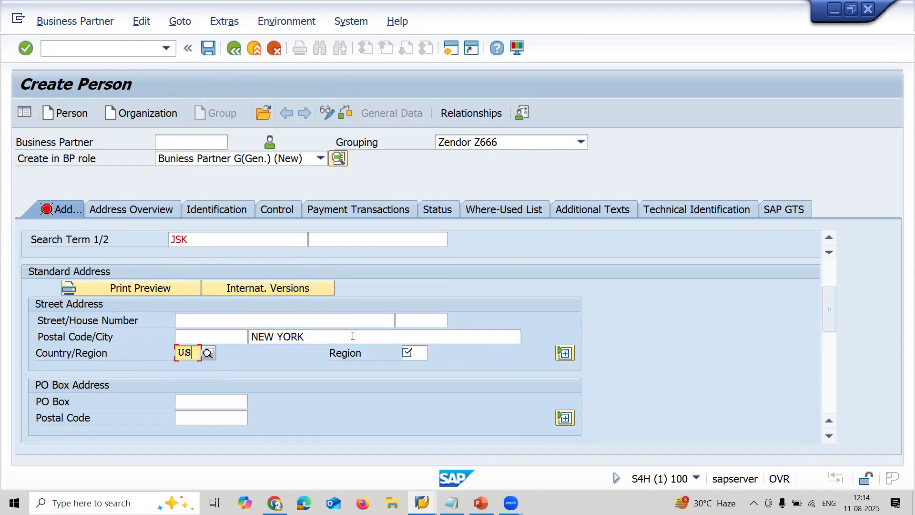
# - Look up the available regions for the address and choose region AA
pyautogui.press('Tab')
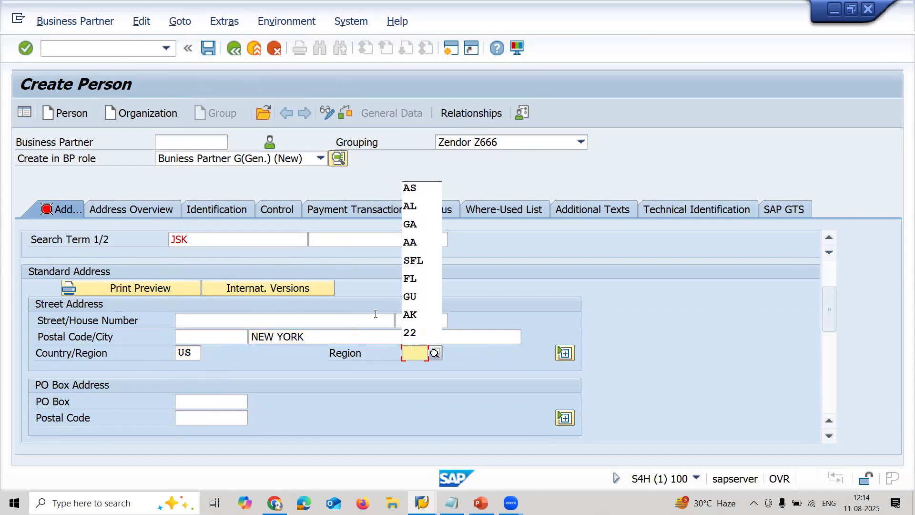
pyautogui.click(436, 354)
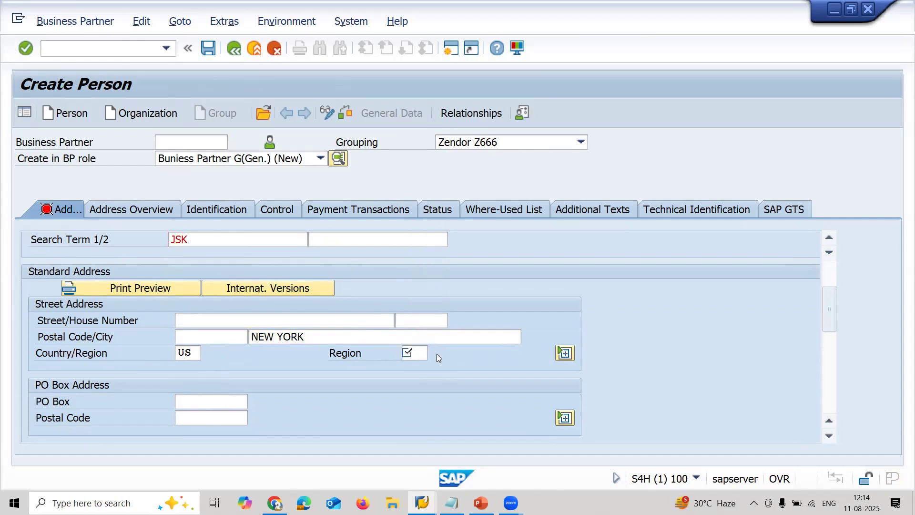
pyautogui.click(434, 353)
pyautogui.click(433, 353)
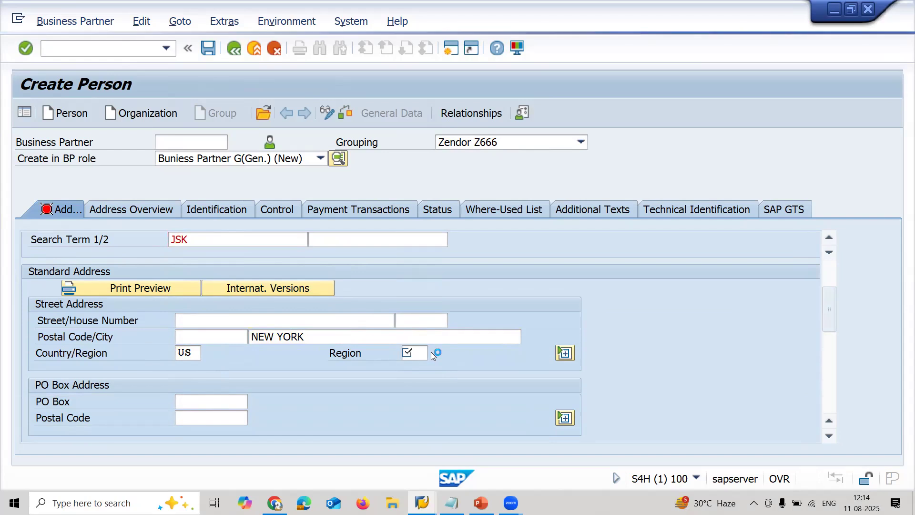
pyautogui.doubleClick(420, 74)
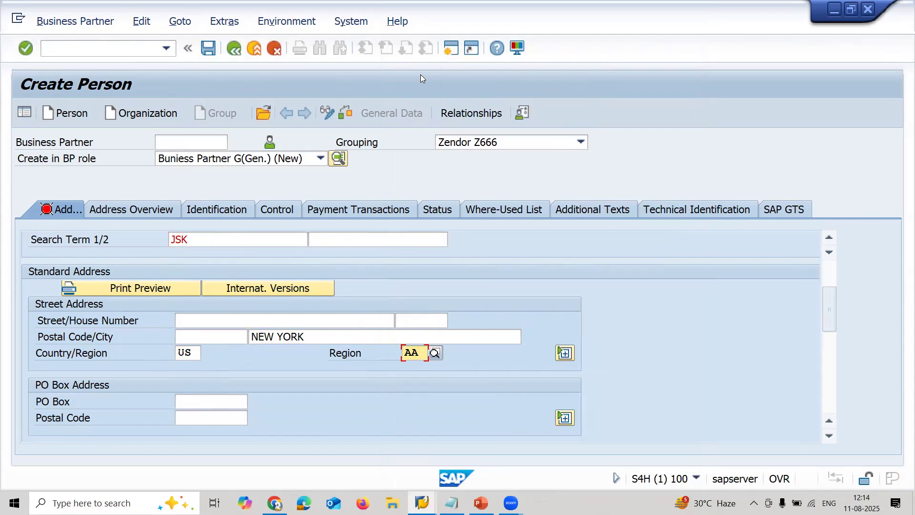
# - Set the required country/region of origin to US in the personal data and save the business partner
pyautogui.click(208, 50)
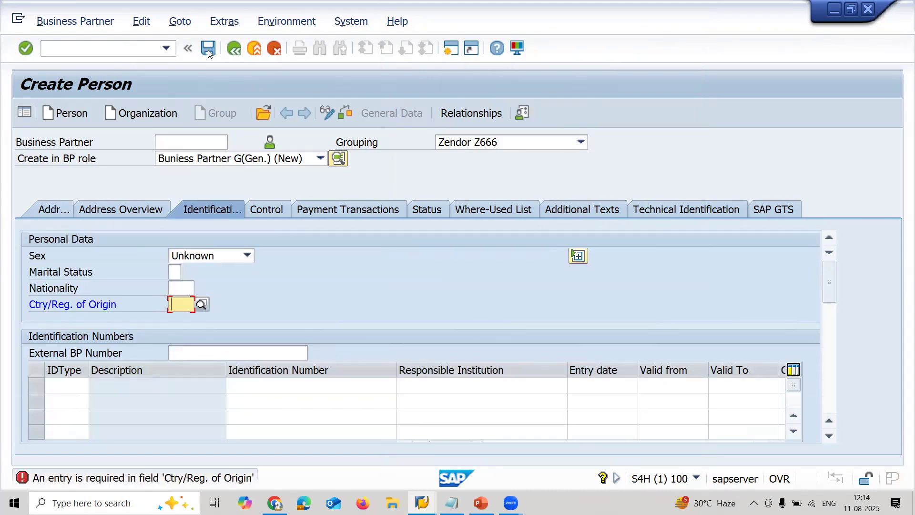
pyautogui.write('US')
pyautogui.press('Return')
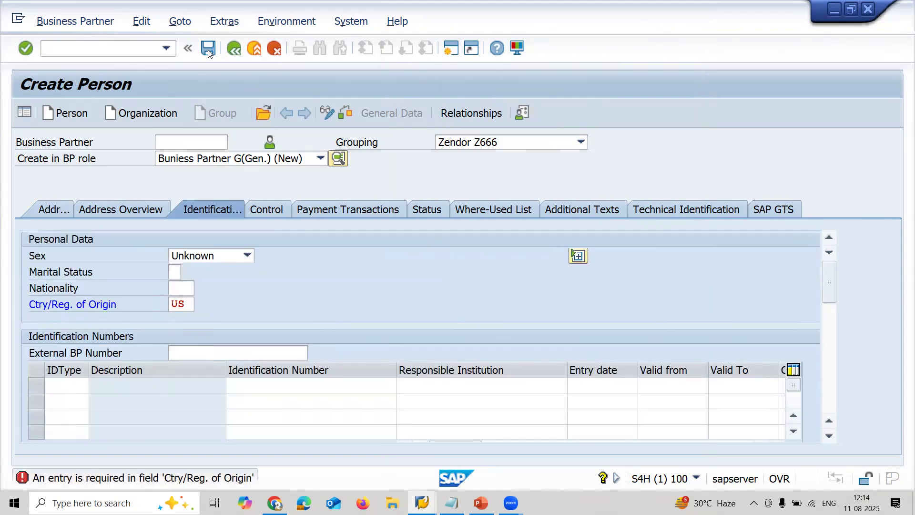
pyautogui.click(208, 50)
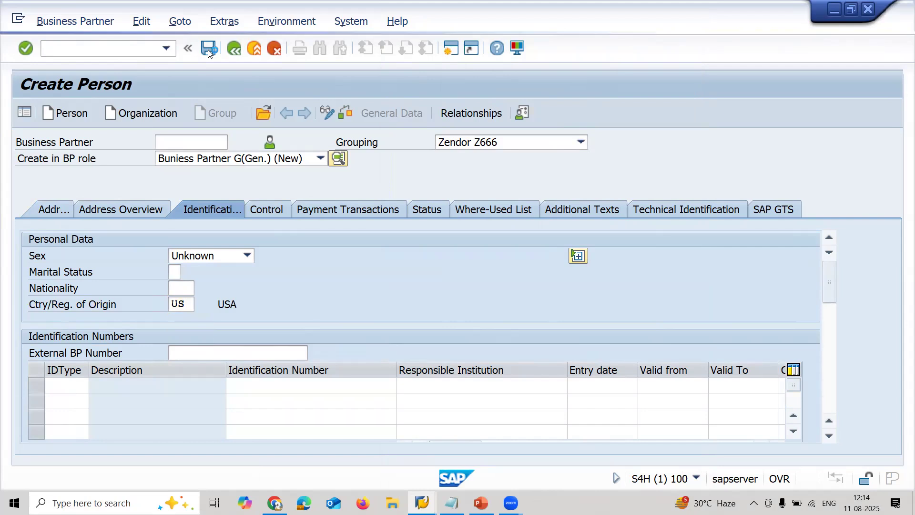
# - Open a blank Notepad window and return to the business partner in SAP
pyautogui.press('super+r')
pyautogui.press('Return')
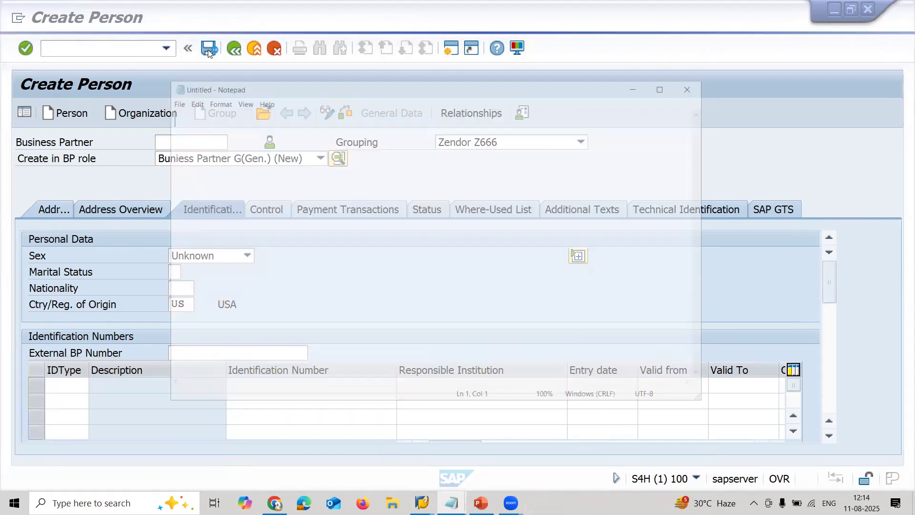
pyautogui.click(50, 186)
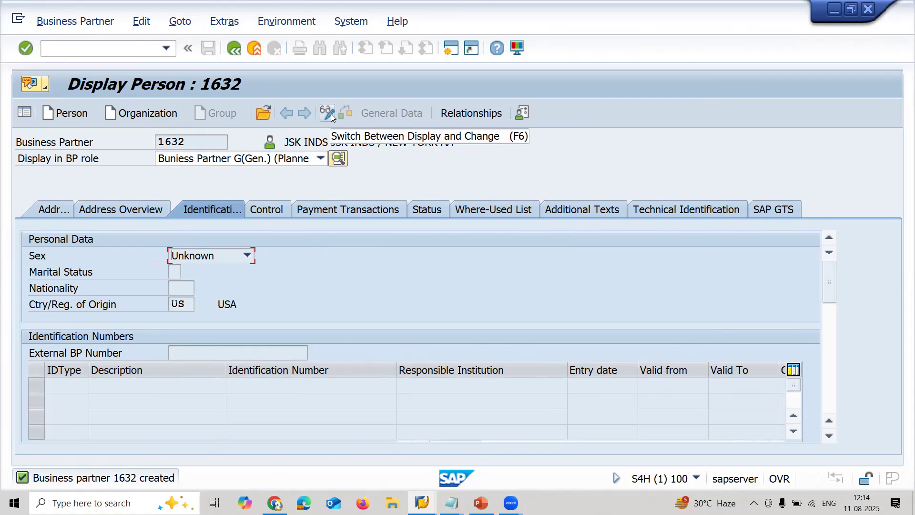
# - Switch the saved business partner to change mode and add the BP role Zendor Z666
pyautogui.click(331, 113)
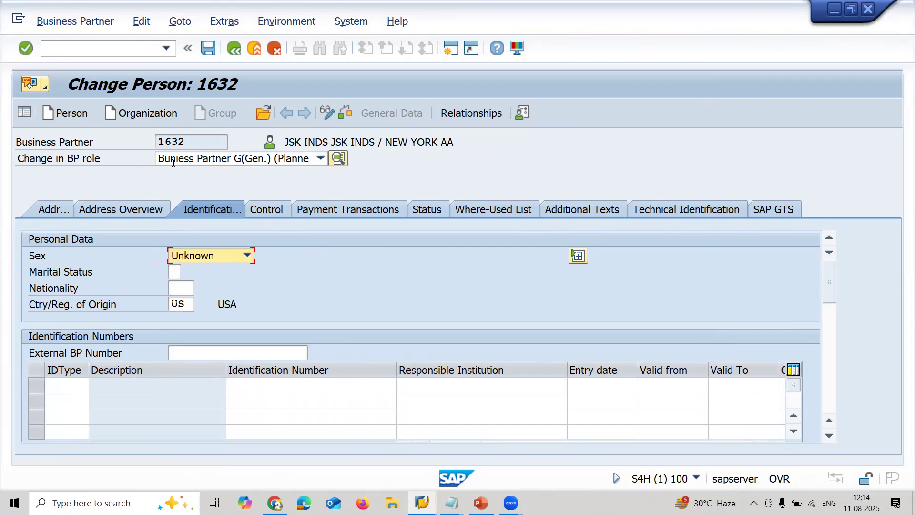
pyautogui.click(227, 163)
pyautogui.press('z')
pyautogui.press('Down')
pyautogui.press('Down')
pyautogui.press('Down')
pyautogui.press('Down')
pyautogui.press('Down')
pyautogui.press('Down')
pyautogui.press('Down')
pyautogui.press('Down')
pyautogui.press('Down')
pyautogui.press('Down')
pyautogui.press('Down')
pyautogui.press('Down')
pyautogui.press('Down')
pyautogui.press('Down')
pyautogui.press('Down')
pyautogui.press('Down')
pyautogui.press('Down')
pyautogui.press('Down')
pyautogui.press('Down')
pyautogui.press('Down')
pyautogui.press('Down')
pyautogui.press('Down')
pyautogui.press('Down')
pyautogui.press('Down')
pyautogui.press('Down')
pyautogui.press('Down')
pyautogui.press('Down')
pyautogui.press('Down')
pyautogui.press('Down')
pyautogui.press('Down')
pyautogui.press('Down')
pyautogui.press('Down')
pyautogui.press('Down')
pyautogui.press('Down')
pyautogui.press('Down')
pyautogui.press('Down')
pyautogui.press('Down')
pyautogui.press('Down')
pyautogui.press('Down')
pyautogui.press('Down')
pyautogui.press('Down')
pyautogui.press('Down')
pyautogui.press('Down')
pyautogui.press('Down')
pyautogui.press('Down')
pyautogui.press('Down')
pyautogui.press('Down')
pyautogui.press('Down')
pyautogui.press('Down')
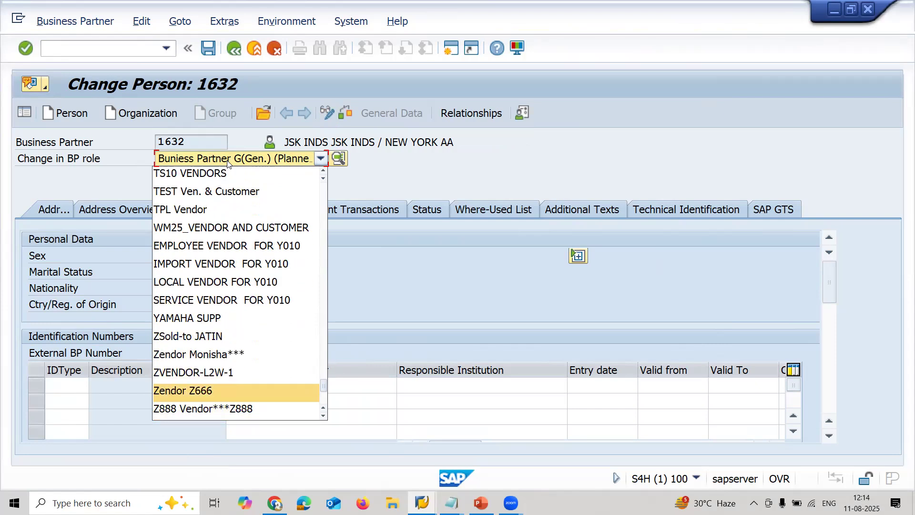
pyautogui.press('Return')
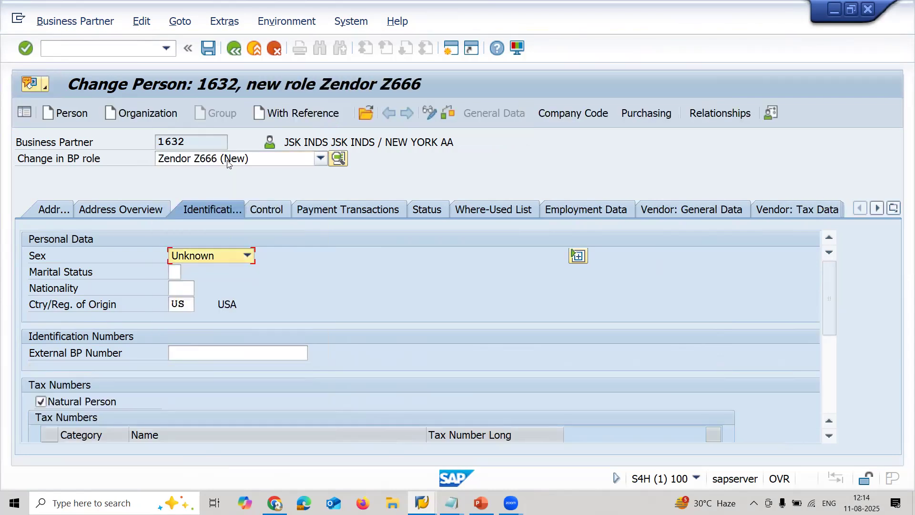
# - Open the company code data of the new vendor role and enter company code GB10
pyautogui.click(578, 118)
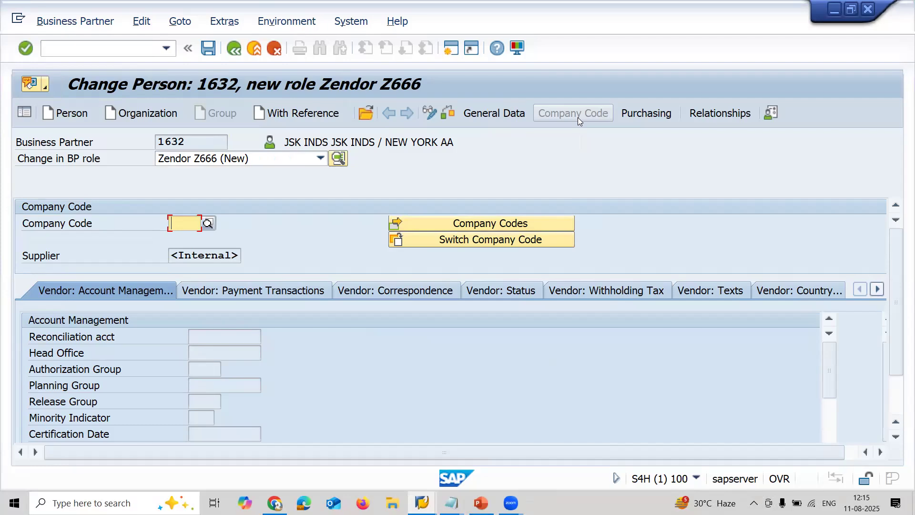
pyautogui.write('GB10')
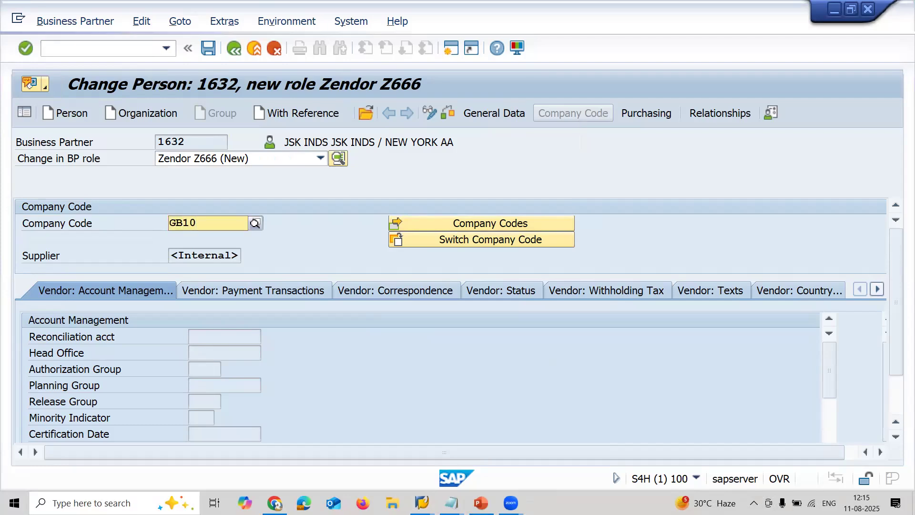
pyautogui.press('Return')
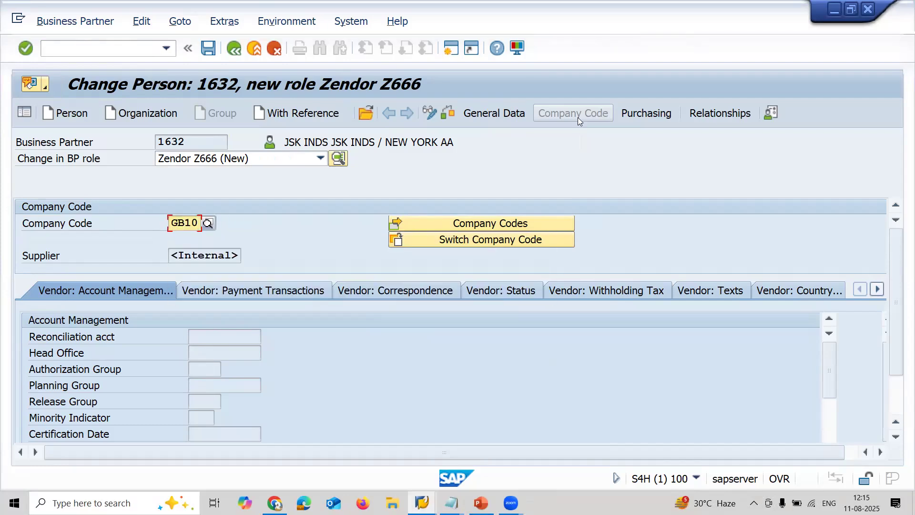
pyautogui.press('Return')
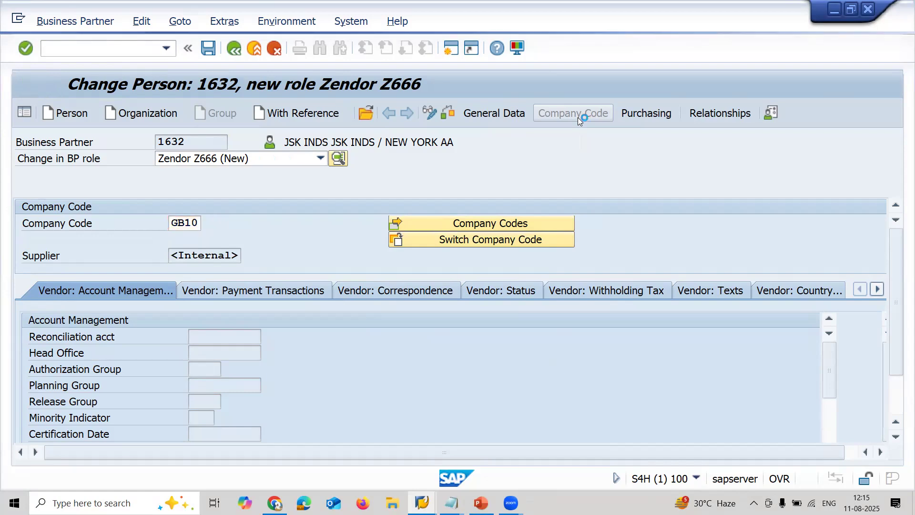
# - Look up reconciliation accounts and assign the G/L account for Other Down Payments Made Current Assets to the vendor
pyautogui.click(246, 336)
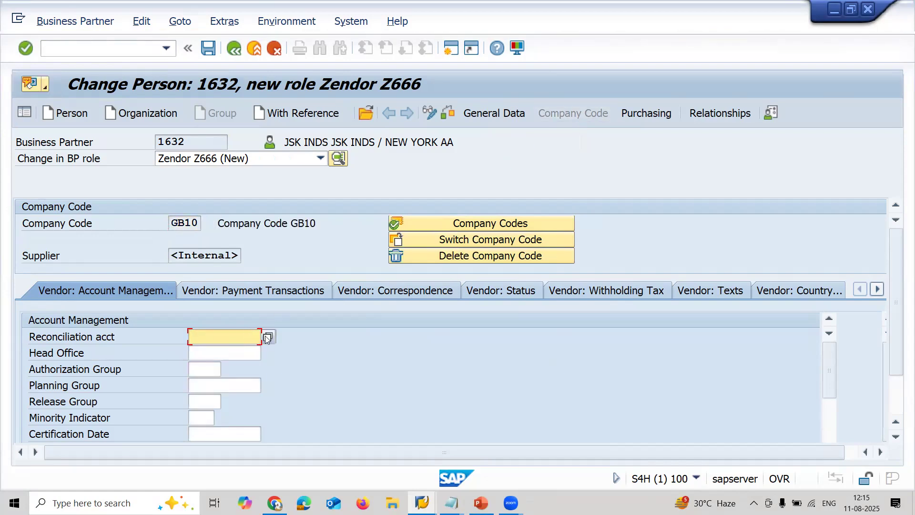
pyautogui.click(267, 337)
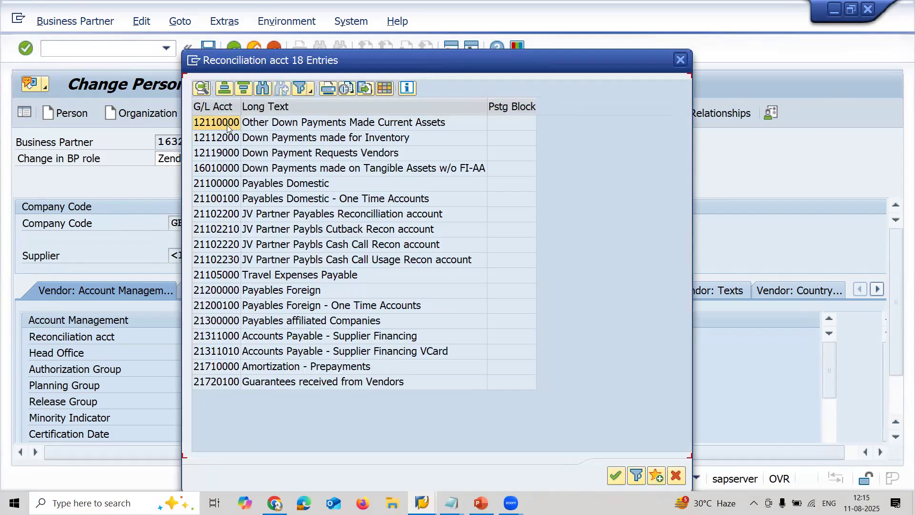
pyautogui.doubleClick(227, 125)
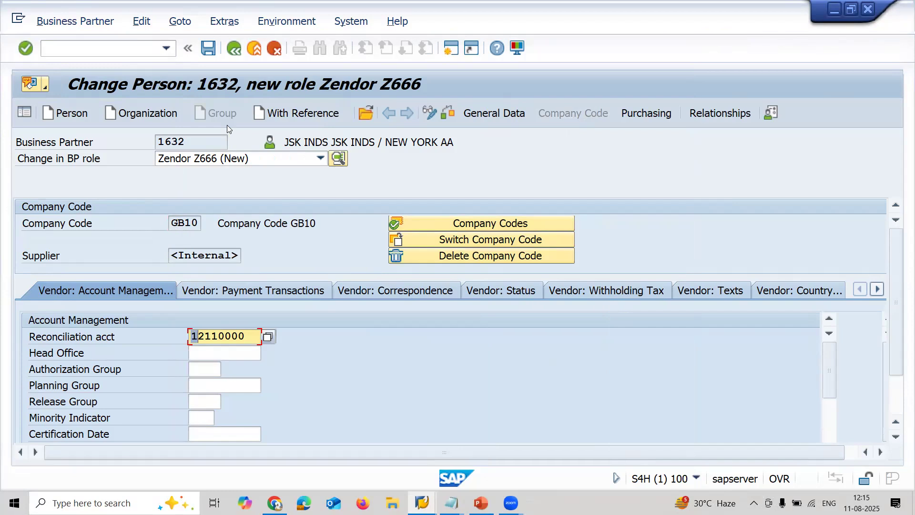
pyautogui.hotkey('shift', 'End')
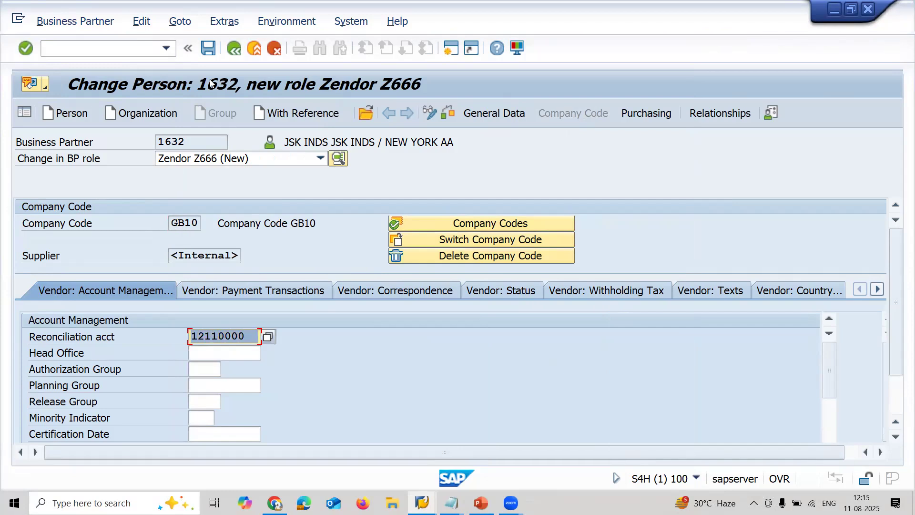
# - Set the business partner's correspondence language to EN and save the new Zendor Z666 role
pyautogui.click(212, 54)
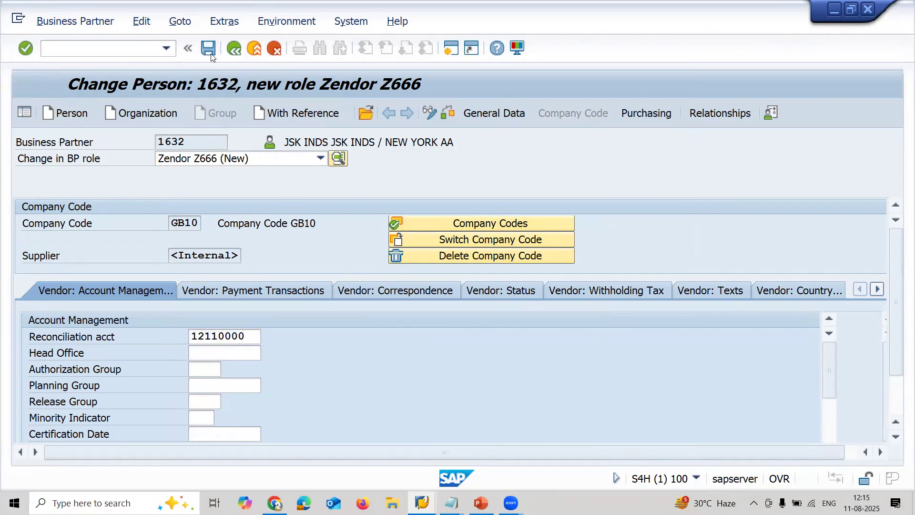
pyautogui.write('EN')
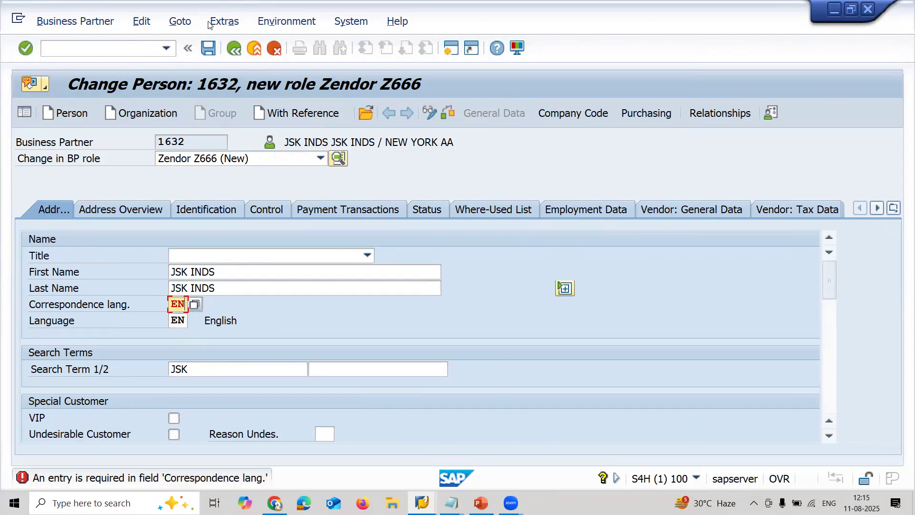
pyautogui.click(208, 48)
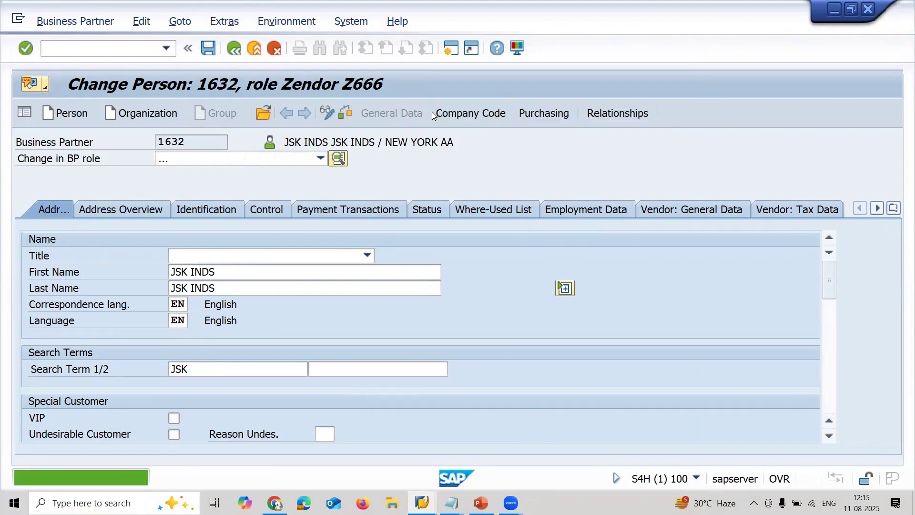
# - Copy the supplier number from the vendor's company code data into the blank Notepad note, then return to SAP
pyautogui.click(471, 114)
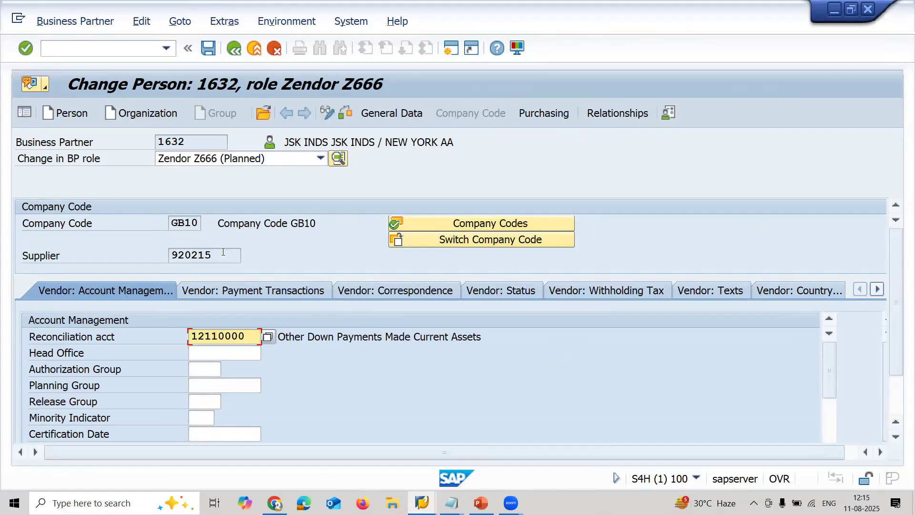
pyautogui.click(223, 252)
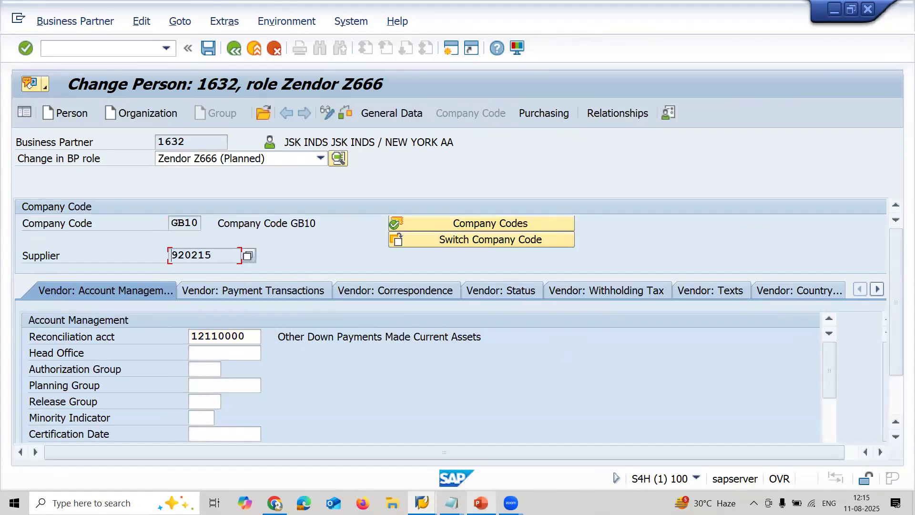
pyautogui.click(451, 503)
pyautogui.click(528, 435)
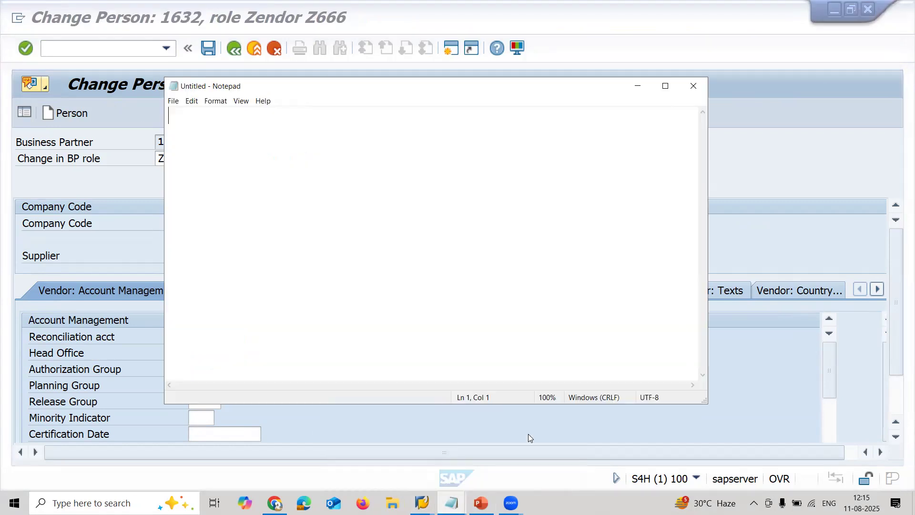
pyautogui.write('920215')
pyautogui.click(766, 155)
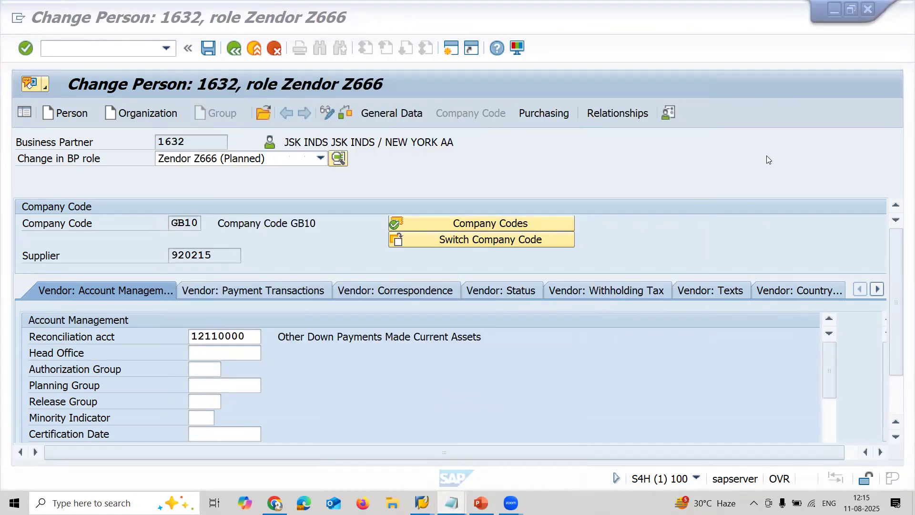
# - Open the vendor's purchasing data and assign purchasing organization RA11
pyautogui.click(553, 113)
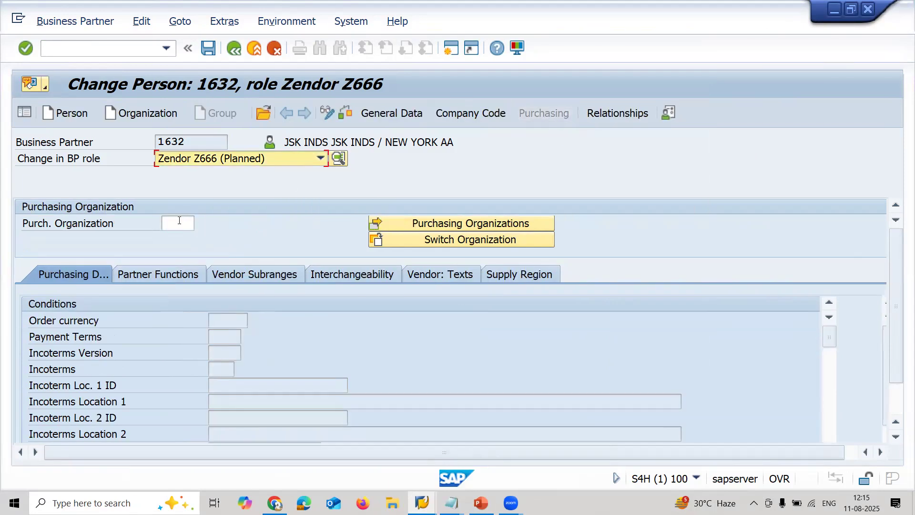
pyautogui.click(179, 220)
pyautogui.write('RA11')
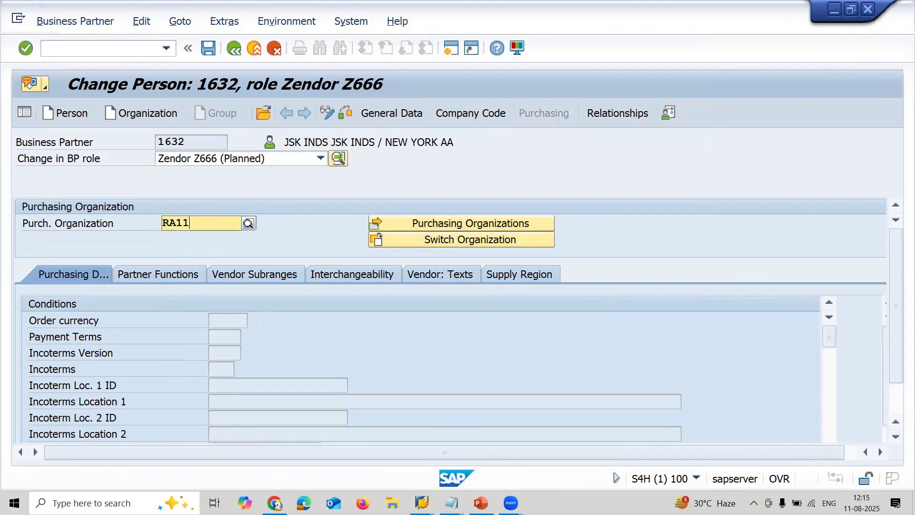
pyautogui.press('Return')
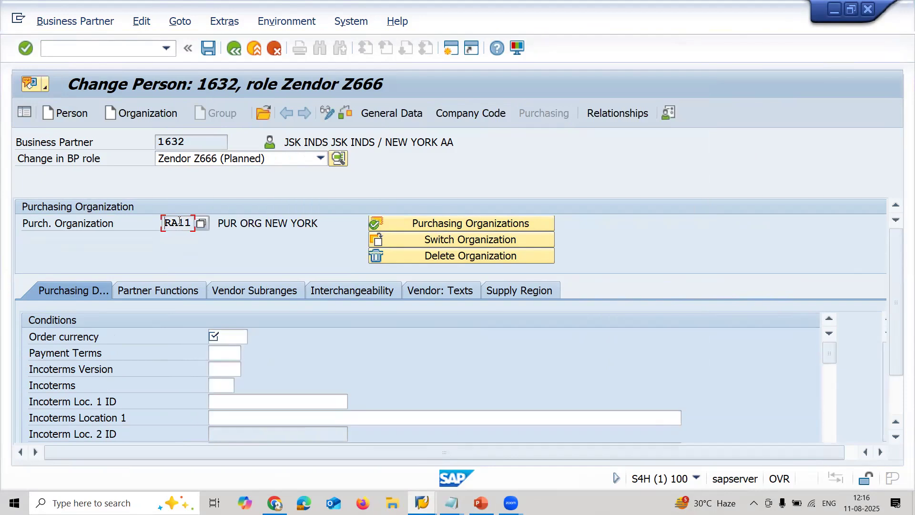
# - Set the vendor's order currency to USD and save the business partner
pyautogui.click(240, 340)
pyautogui.write('USD')
pyautogui.press('Return')
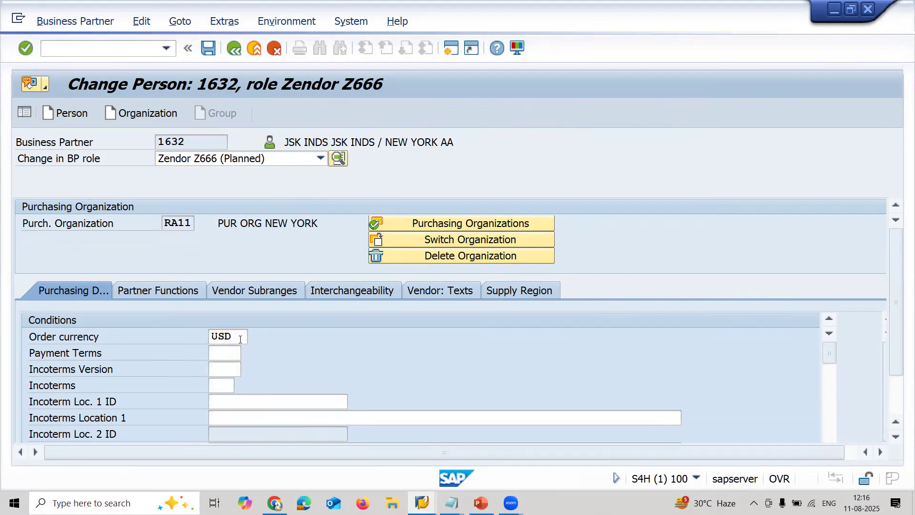
pyautogui.click(214, 46)
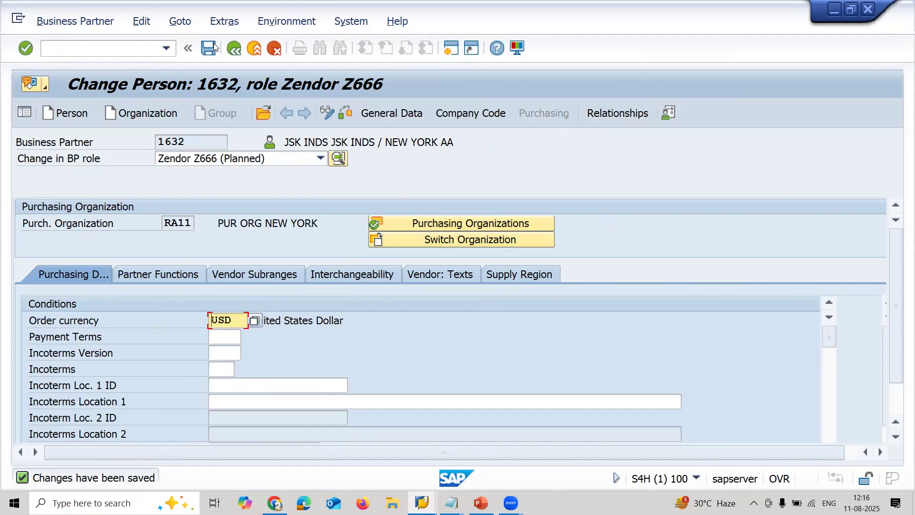
# - Leave the business partner transaction and start material creation with transaction MM01
pyautogui.click(104, 48)
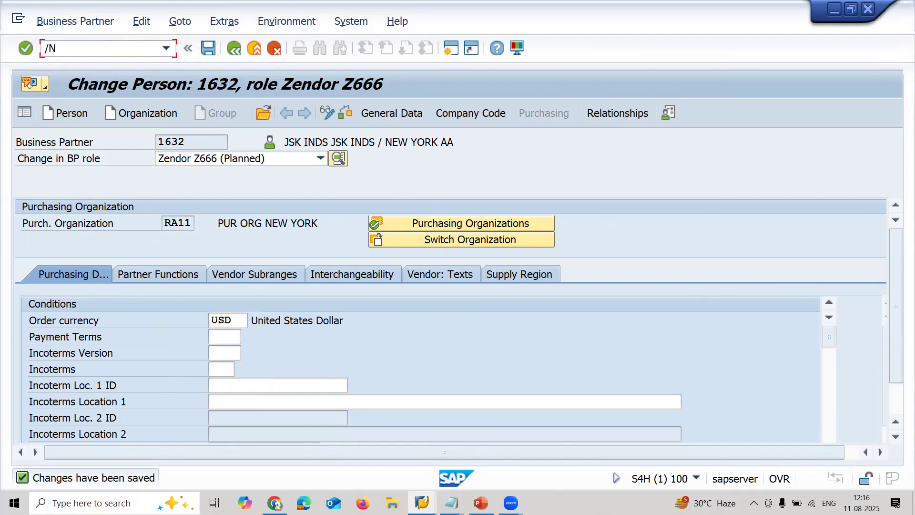
pyautogui.press('Return')
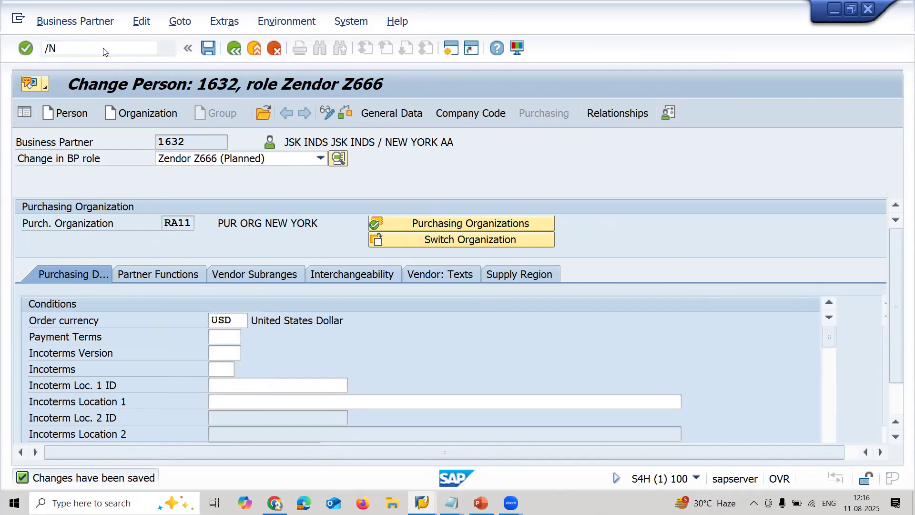
pyautogui.write('MM01')
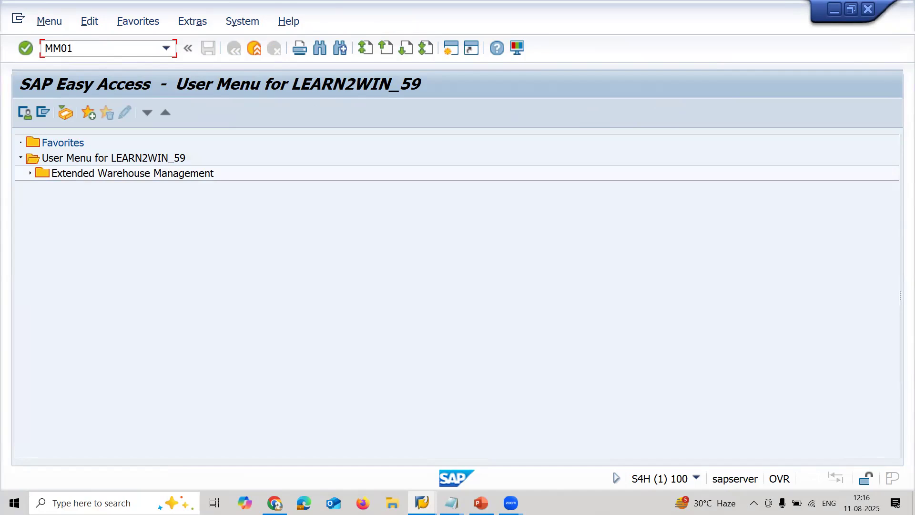
pyautogui.press('Return')
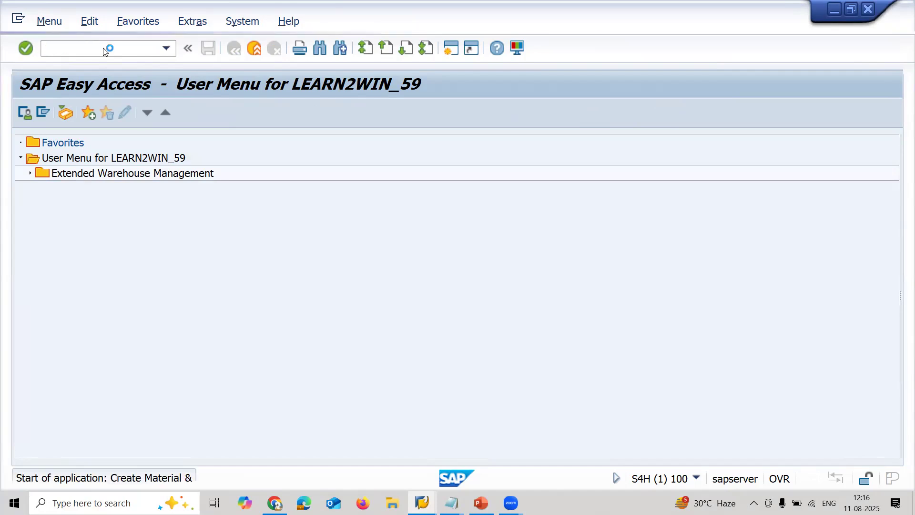
# - Set the new material's industry to Mechanical engineering and its material type to Spare Parts 2-Wheelers
pyautogui.click(174, 175)
pyautogui.press('m')
pyautogui.press('Return')
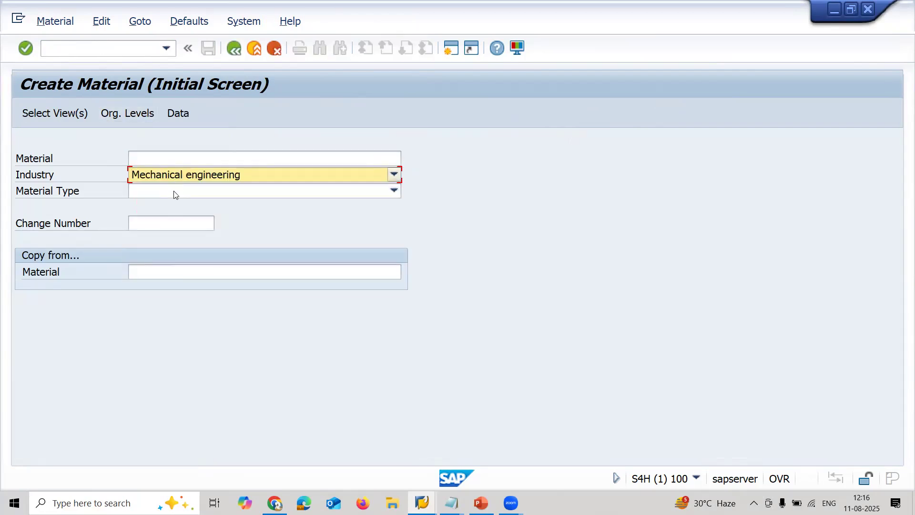
pyautogui.click(174, 192)
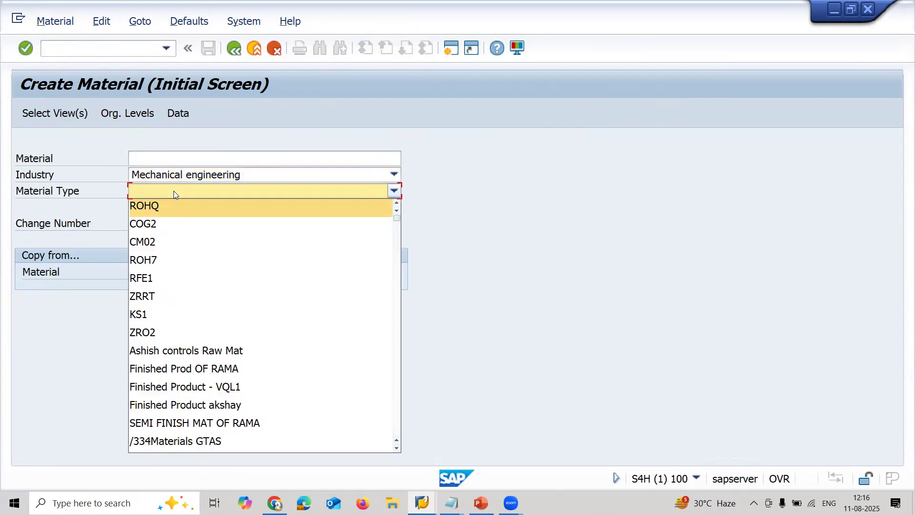
pyautogui.press('s')
pyautogui.press('Down')
pyautogui.press('Down')
pyautogui.press('Down')
pyautogui.press('Down')
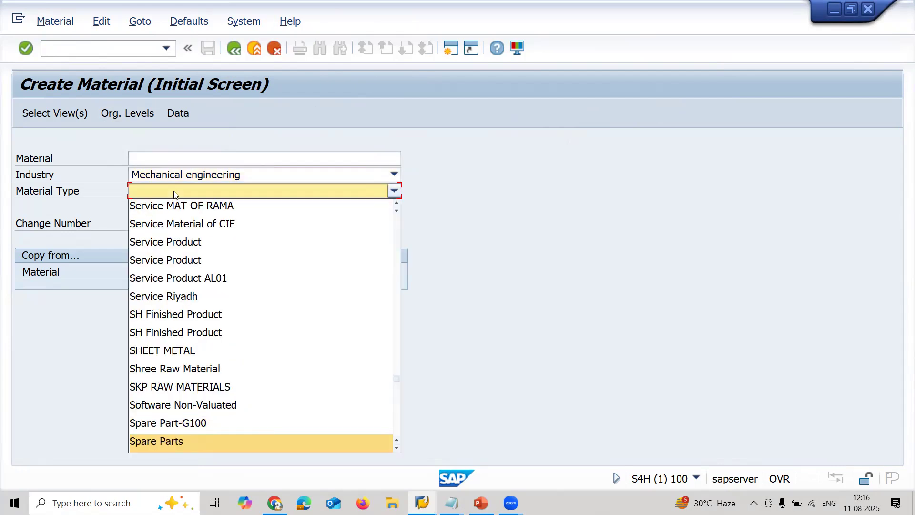
pyautogui.press('Up')
pyautogui.press('Up')
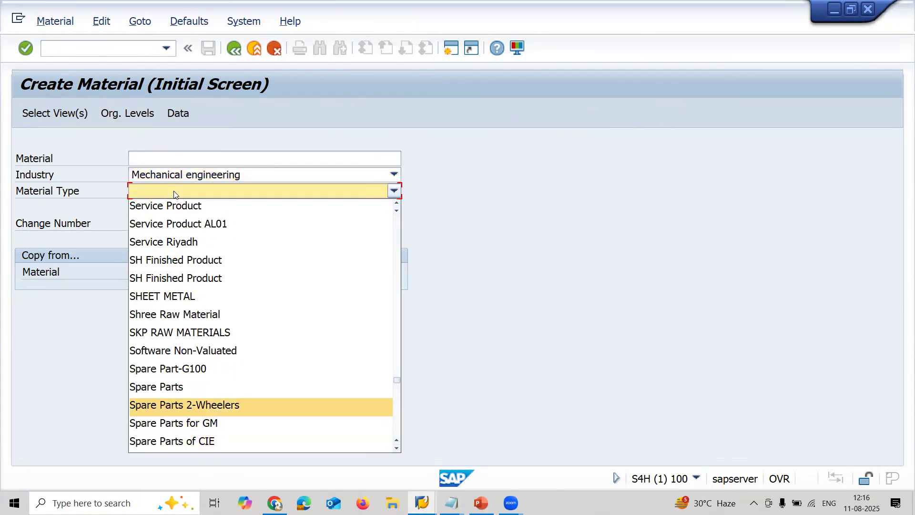
pyautogui.press('Return')
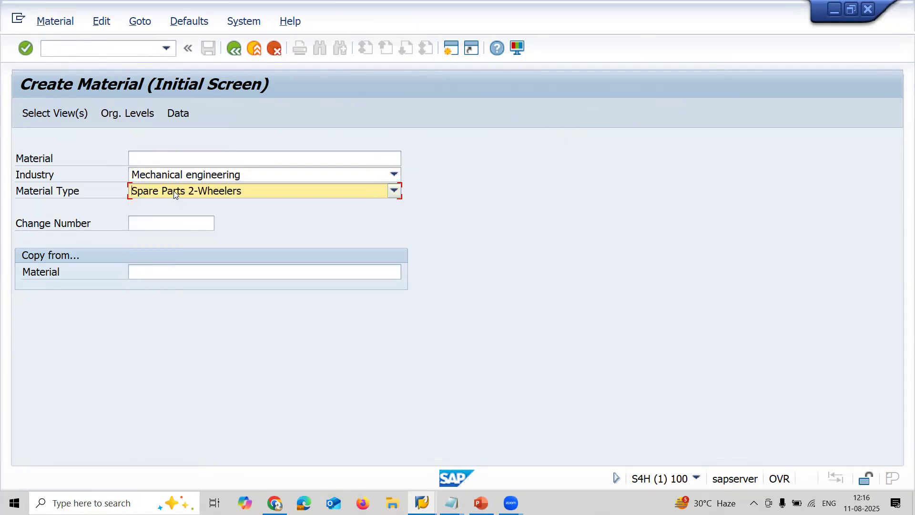
# - Deselect the Sales Org. Data 1, Sales Org. Data 2 and Sales General/Plant Data views and store the selection as default
pyautogui.press('Return')
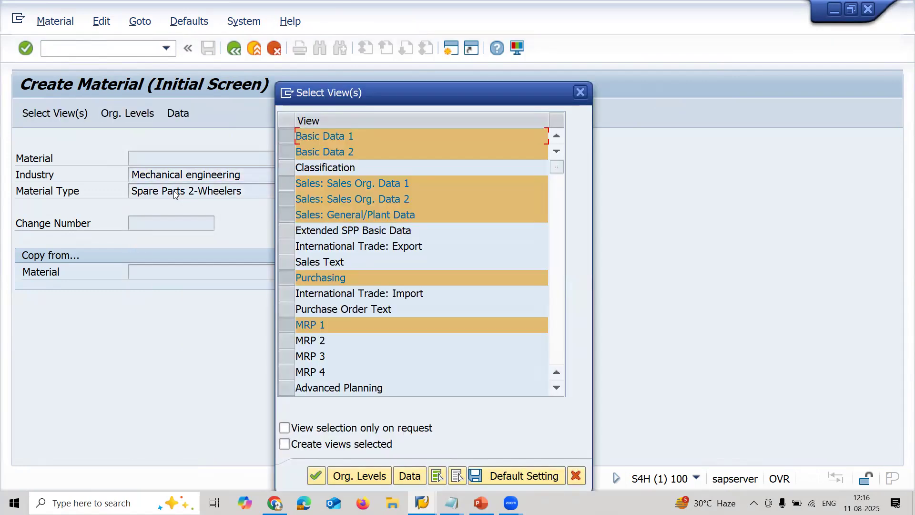
pyautogui.click(286, 184)
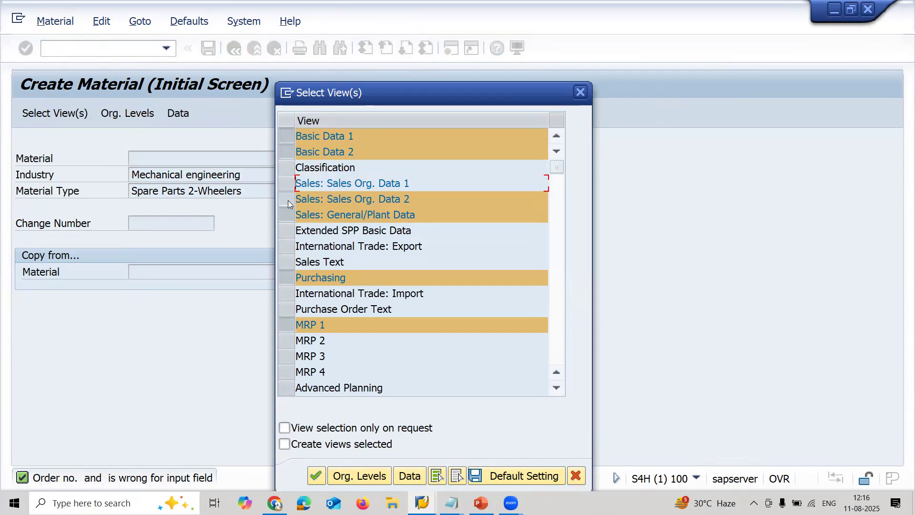
pyautogui.click(286, 199)
pyautogui.click(286, 214)
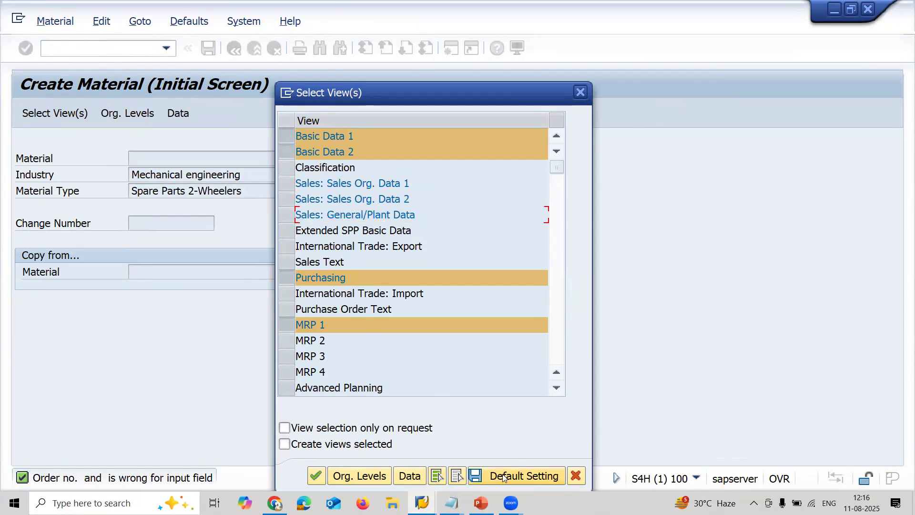
pyautogui.click(504, 475)
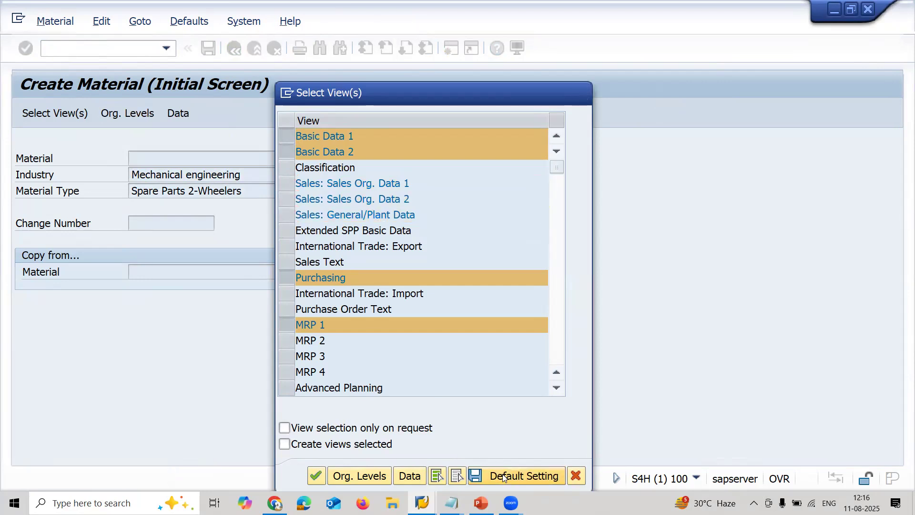
# - Enter plant RA11 and storage location RA11 as the material's organizational levels and proceed to the basic data
pyautogui.click(350, 477)
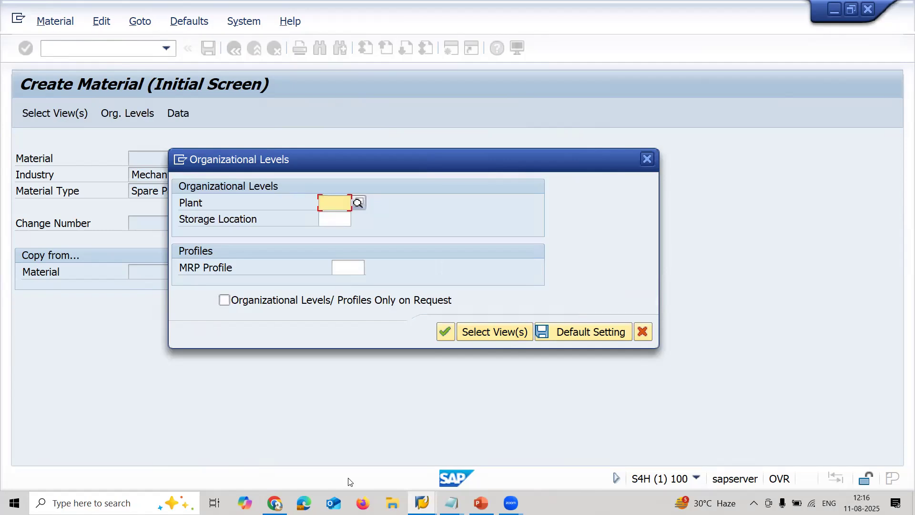
pyautogui.write('RA11')
pyautogui.press('Return')
pyautogui.press('Tab')
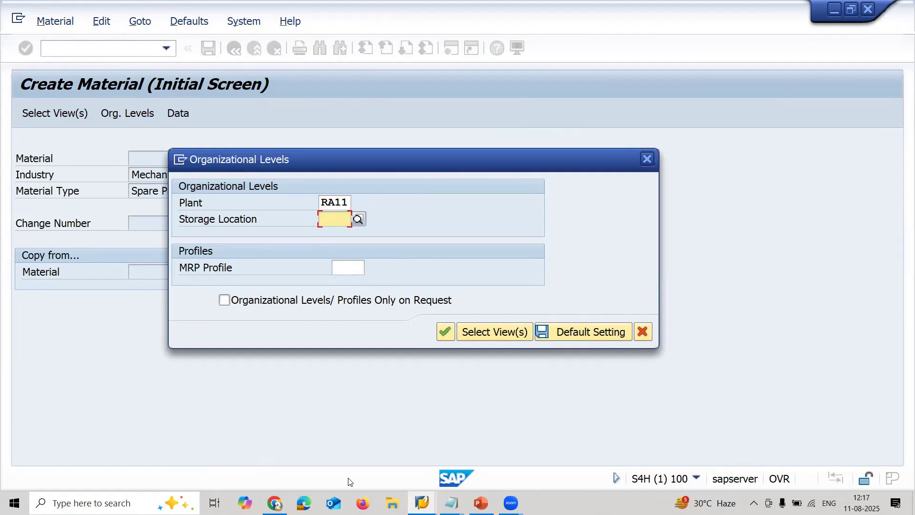
pyautogui.write('RA11')
pyautogui.press('Return')
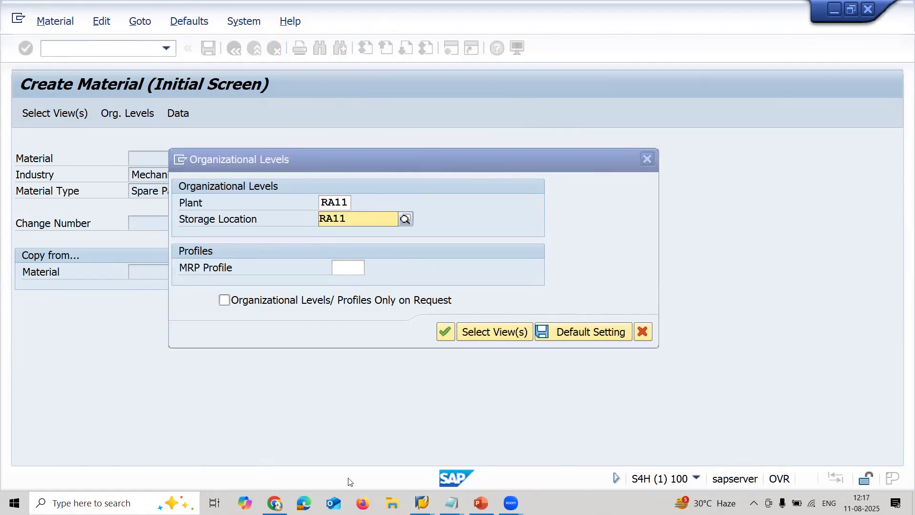
pyautogui.press('Return')
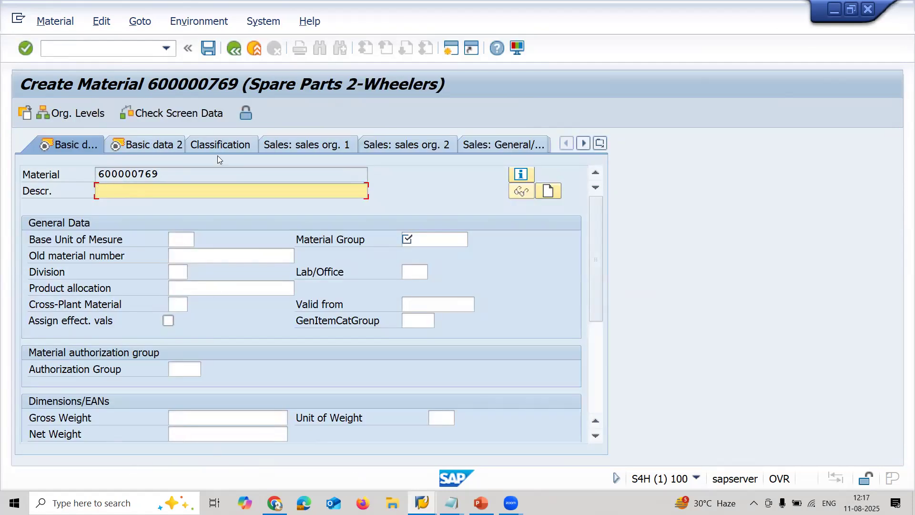
# - Copy the new material number onto a new line in the Notepad note and return to SAP
pyautogui.click(206, 174)
pyautogui.doubleClick(206, 174)
pyautogui.hotkey('ctrl', 'c')
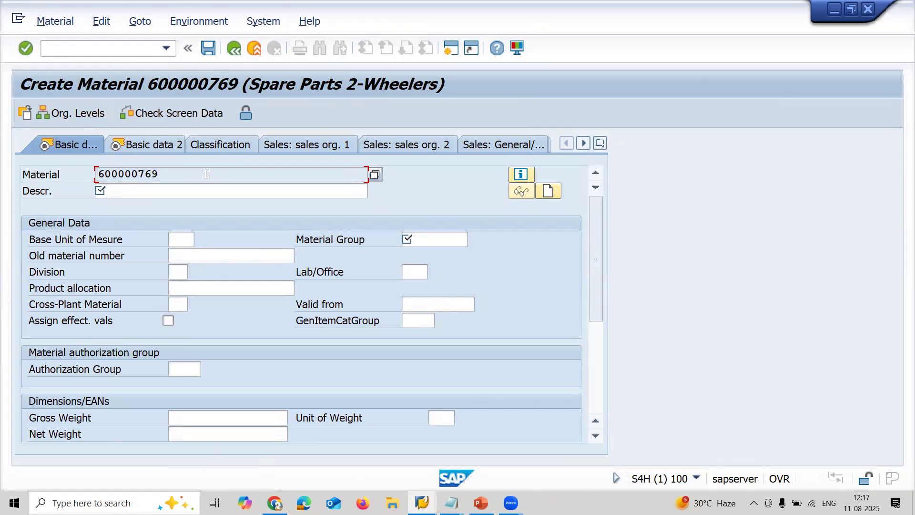
pyautogui.hotkey('alt', 'Tab')
pyautogui.press('Return')
pyautogui.hotkey('ctrl', 'v')
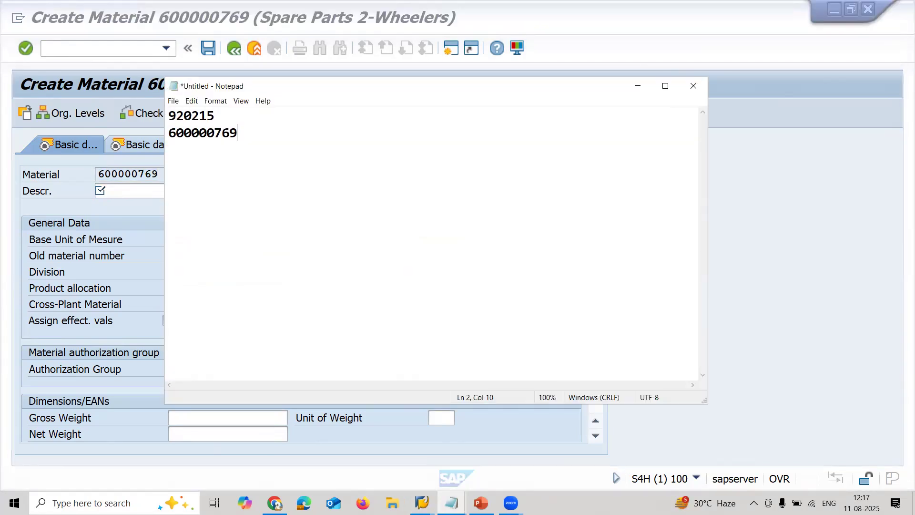
pyautogui.click(158, 174)
# - Describe the new material as FRONT DISK R15 BIKE and set its base unit of measure to EA
pyautogui.click(149, 192)
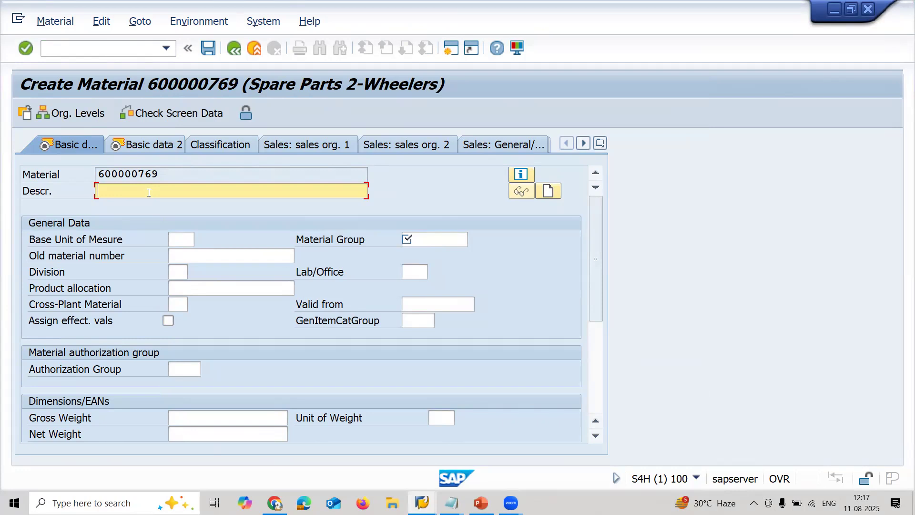
pyautogui.write('FRONT DISK R15 BIKE')
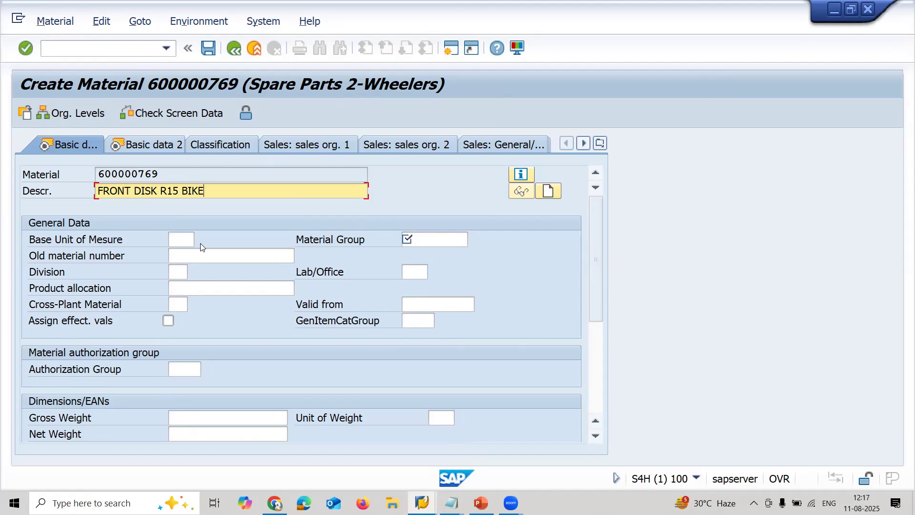
pyautogui.click(182, 237)
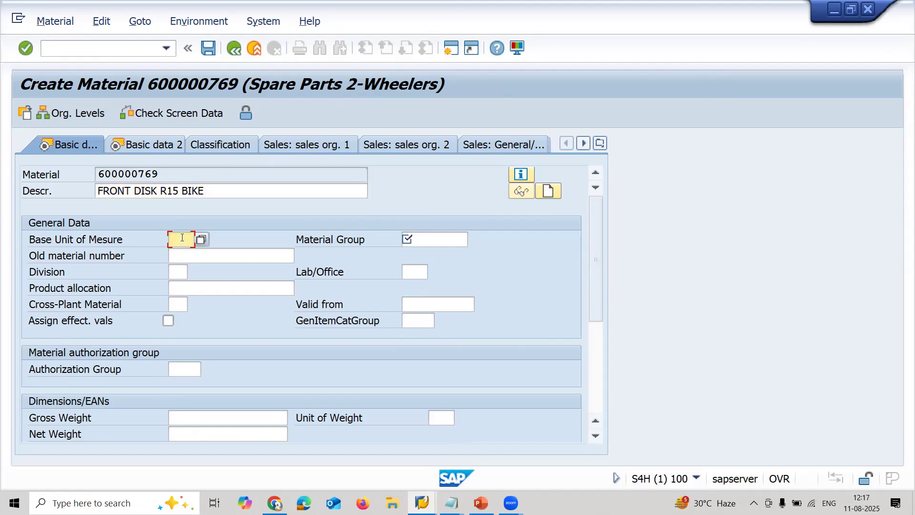
pyautogui.write('EA')
# - Assign material group 0001 Misc.Materials to the material and proceed through the views to the first MRP view
pyautogui.click(425, 240)
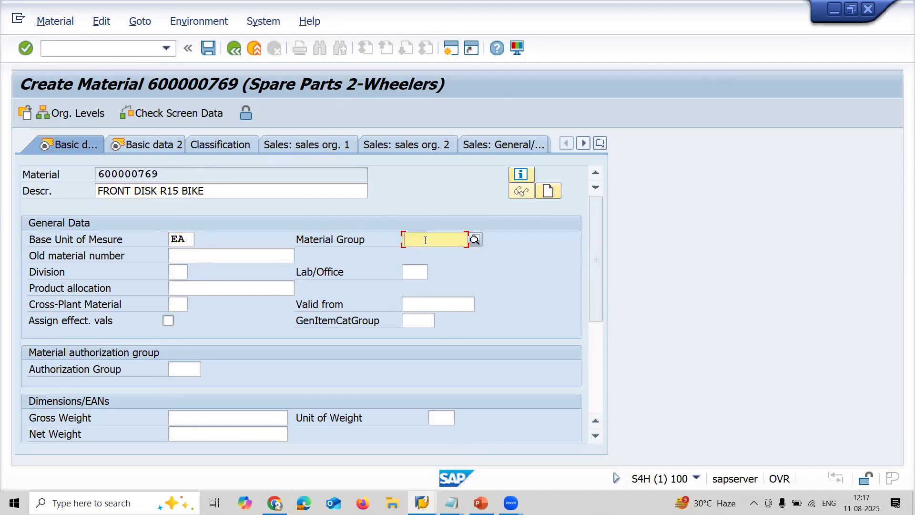
pyautogui.click(479, 238)
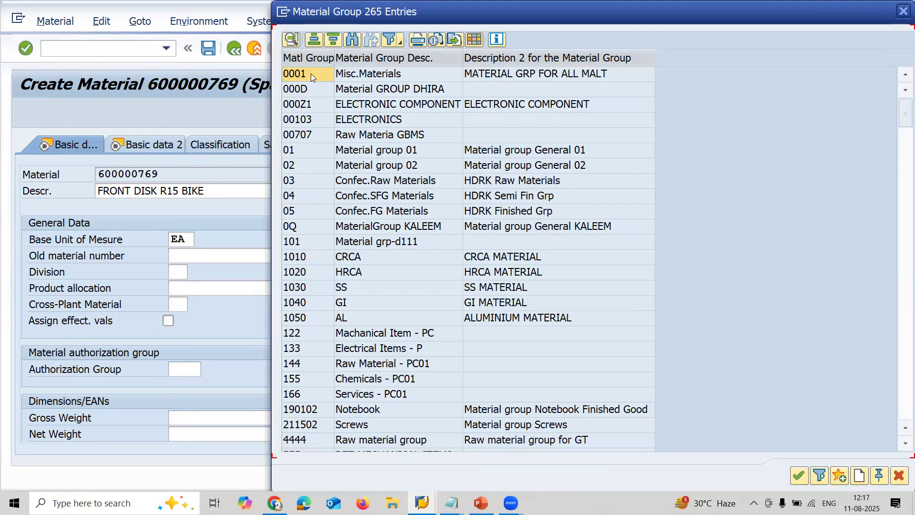
pyautogui.doubleClick(310, 73)
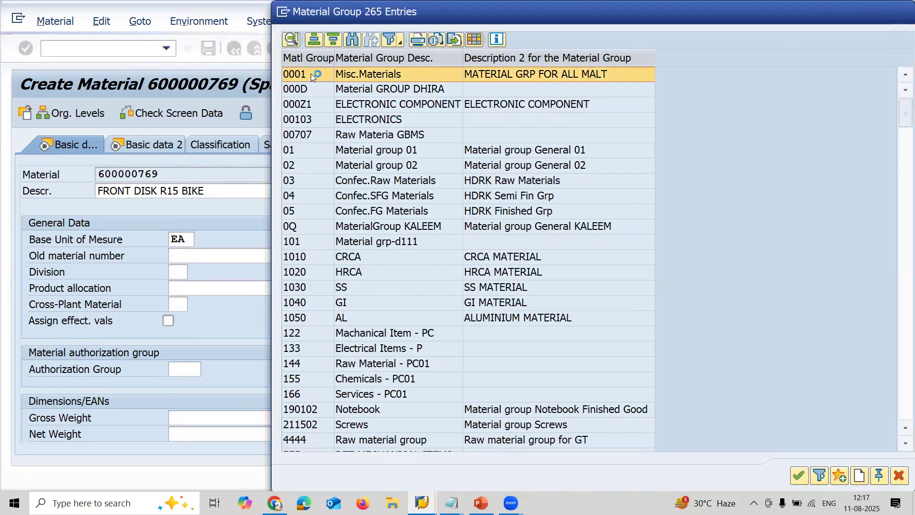
pyautogui.press('Return')
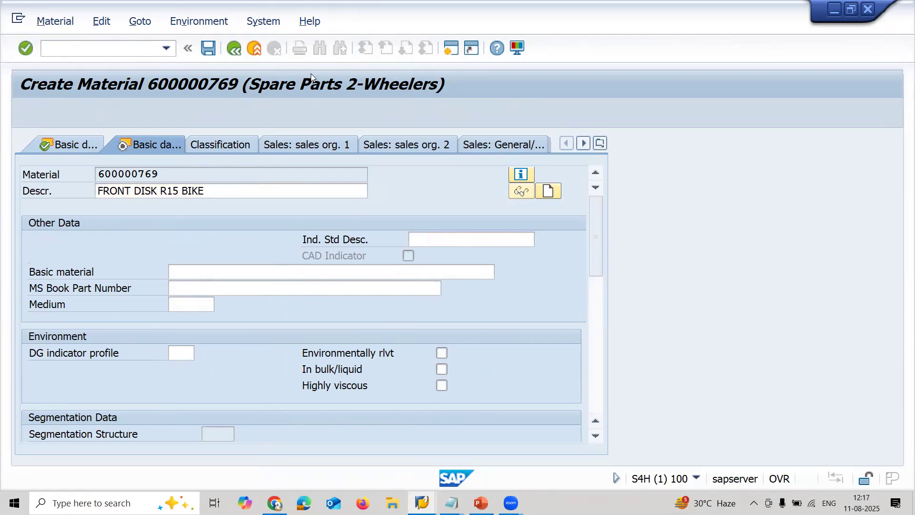
pyautogui.press('Return')
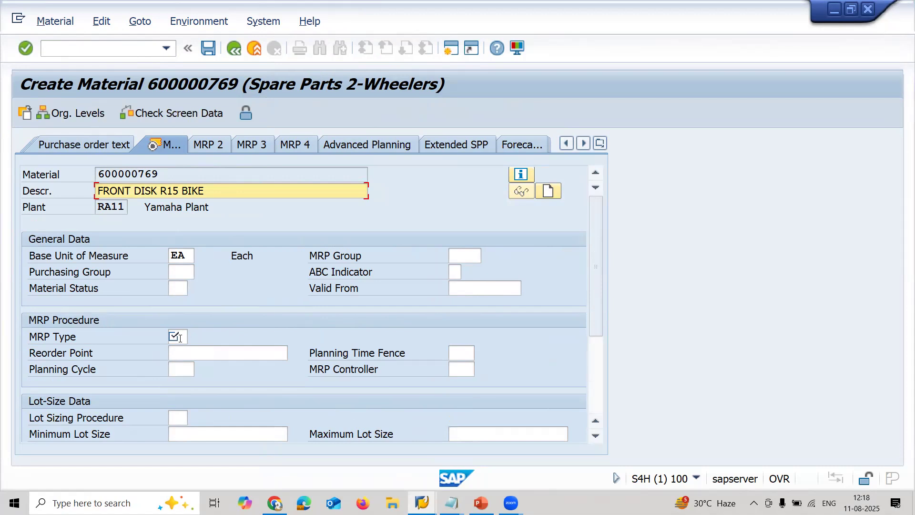
# - Set the material's MRP type to ND and proceed through the plant data and storage views to the accounting view
pyautogui.click(179, 337)
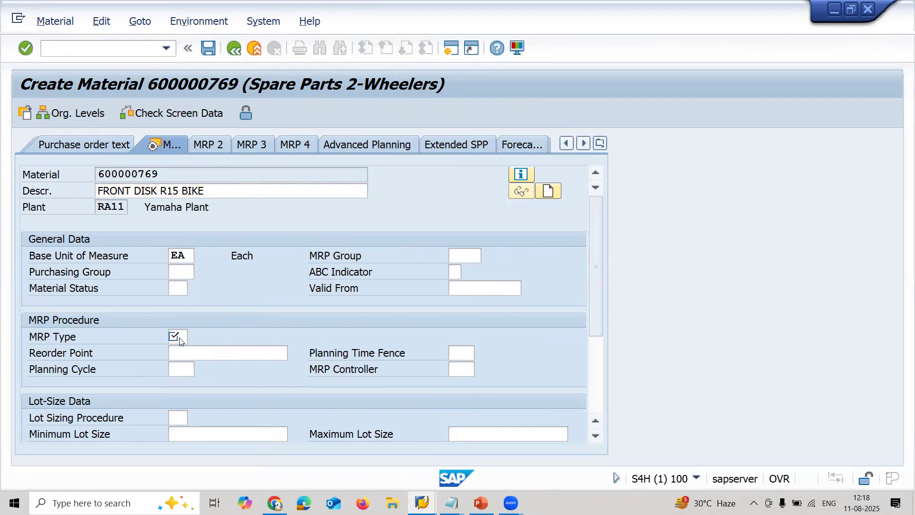
pyautogui.press('Return')
pyautogui.write('ND')
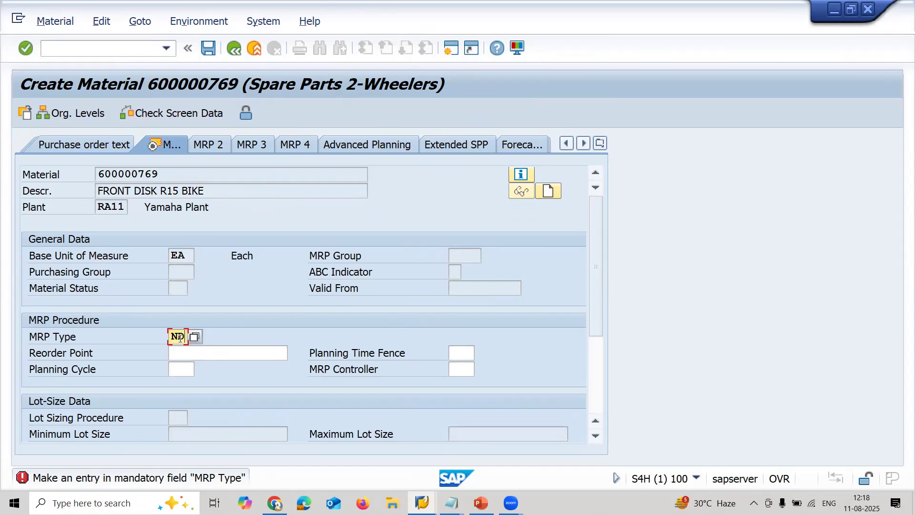
pyautogui.press('Return')
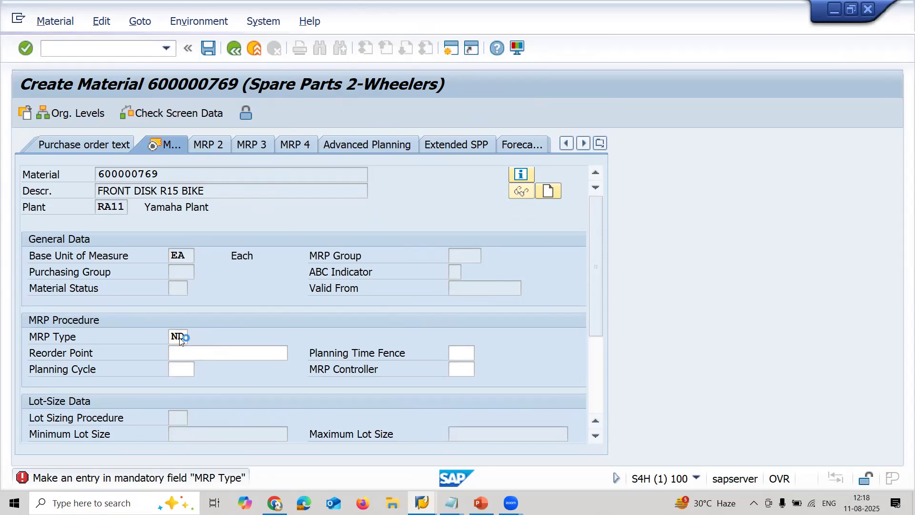
pyautogui.press('Return')
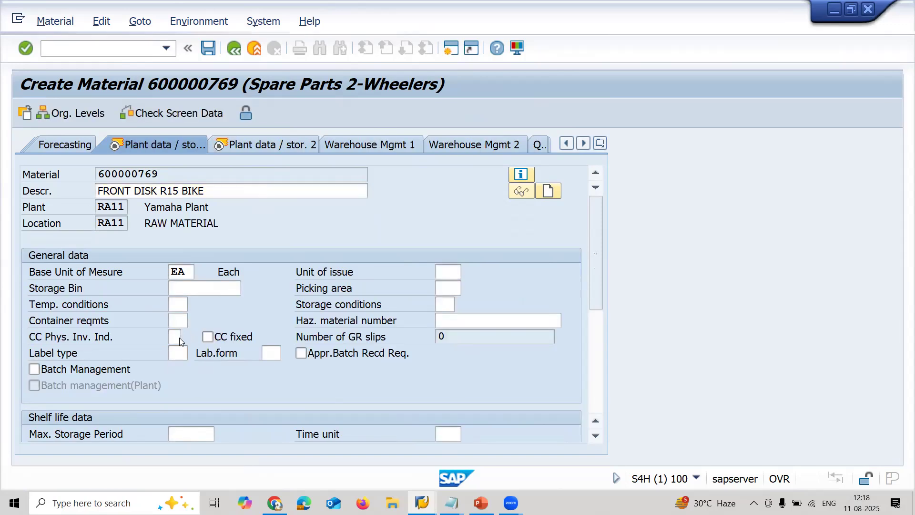
pyautogui.press('Return')
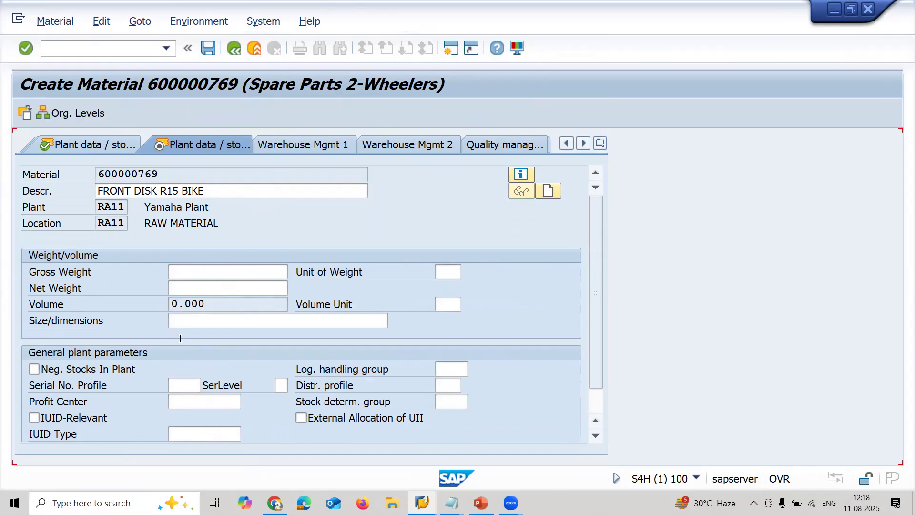
# - Choose valuation class 3000 in the accounting data and continue past the last data screen
pyautogui.click(181, 323)
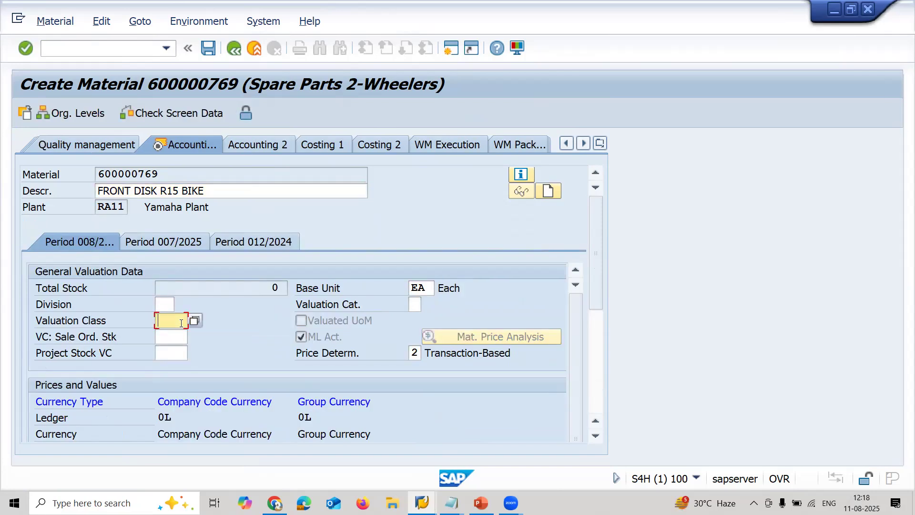
pyautogui.click(193, 323)
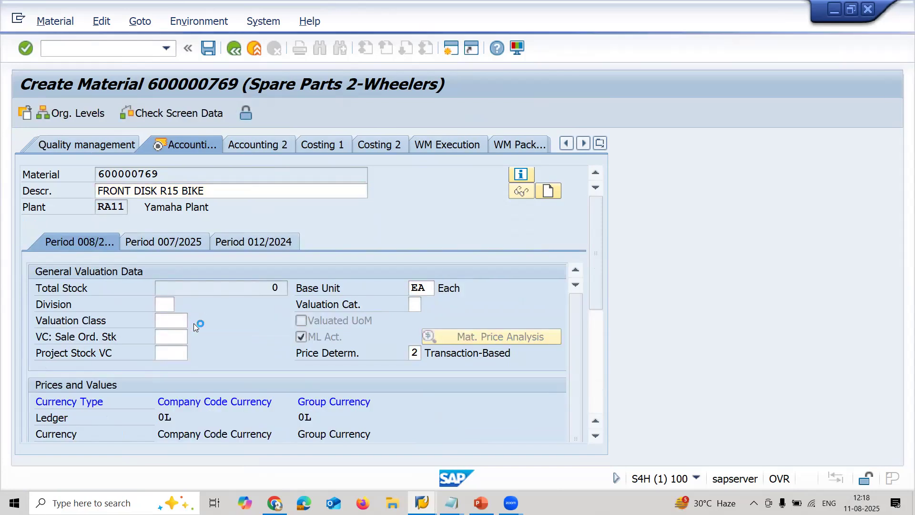
pyautogui.doubleClick(183, 267)
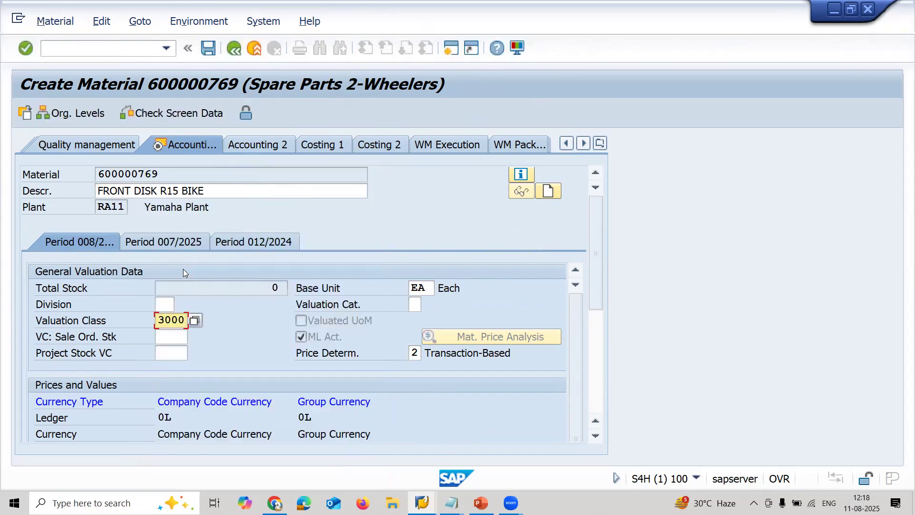
pyautogui.press('Return')
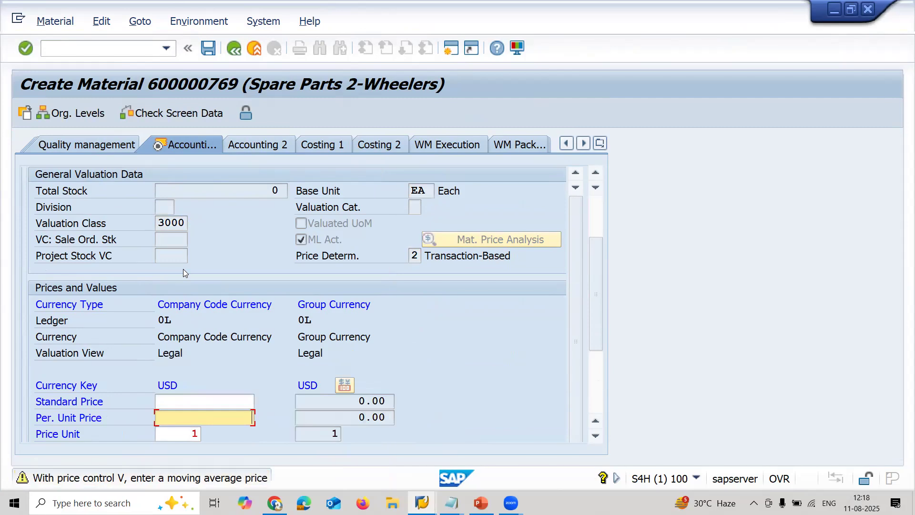
pyautogui.press('Return')
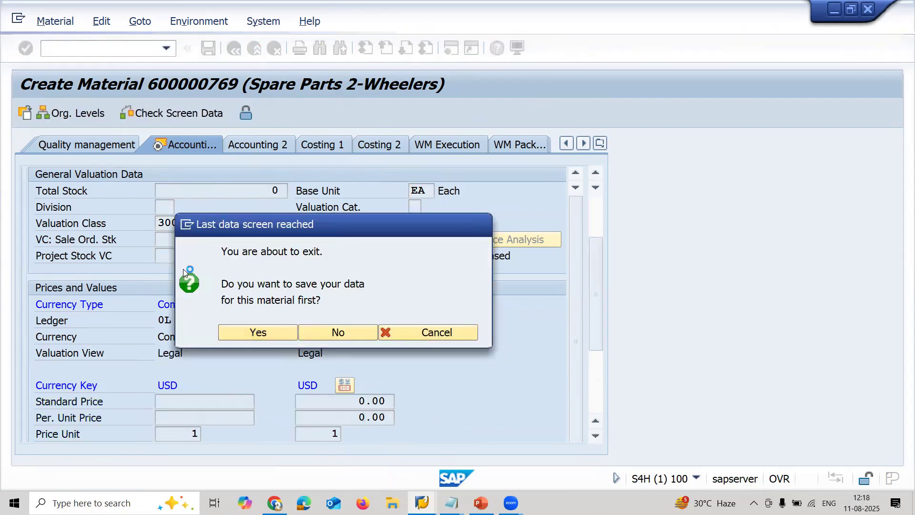
# - Agree to save the material, set its availability check to 01 and save it
pyautogui.press('Return')
pyautogui.write('01')
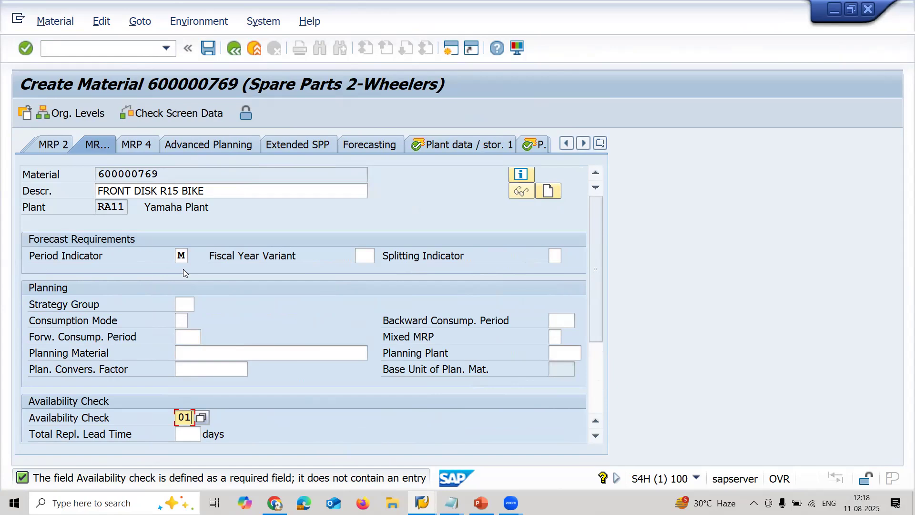
pyautogui.click(209, 55)
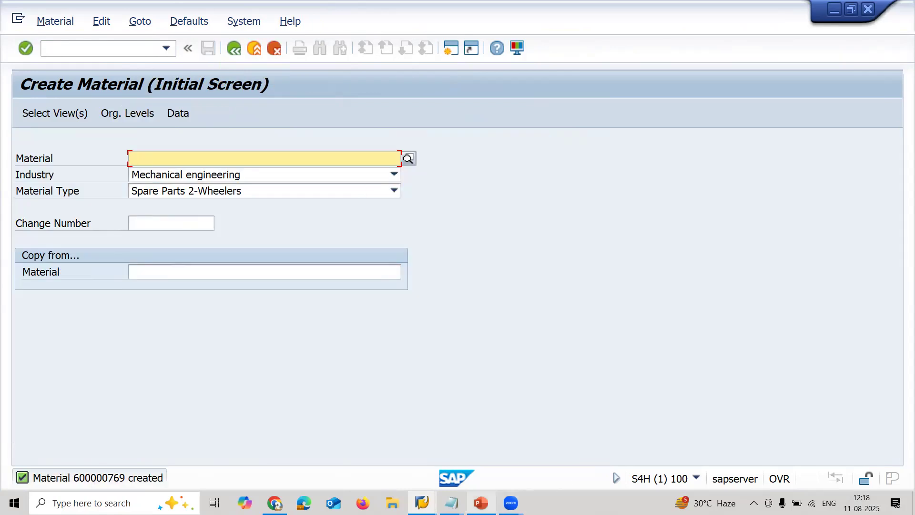
# - Leave material creation and start the Create Purchase Requisition transaction ME51N
pyautogui.click(90, 50)
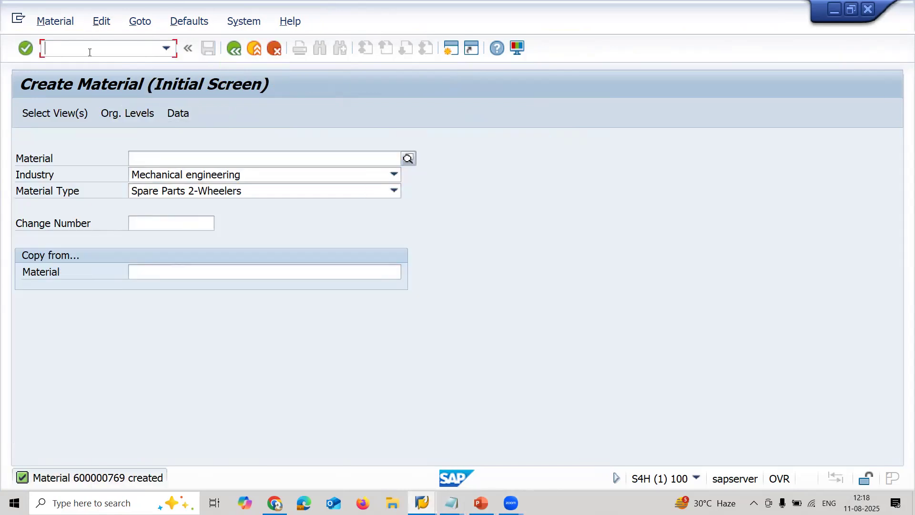
pyautogui.write('/N')
pyautogui.press('Return')
pyautogui.write('ME51N')
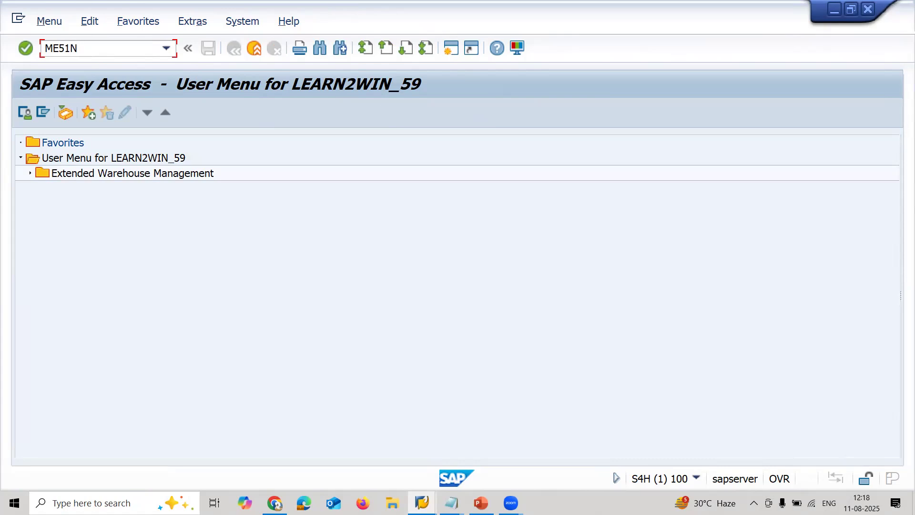
pyautogui.press('Return')
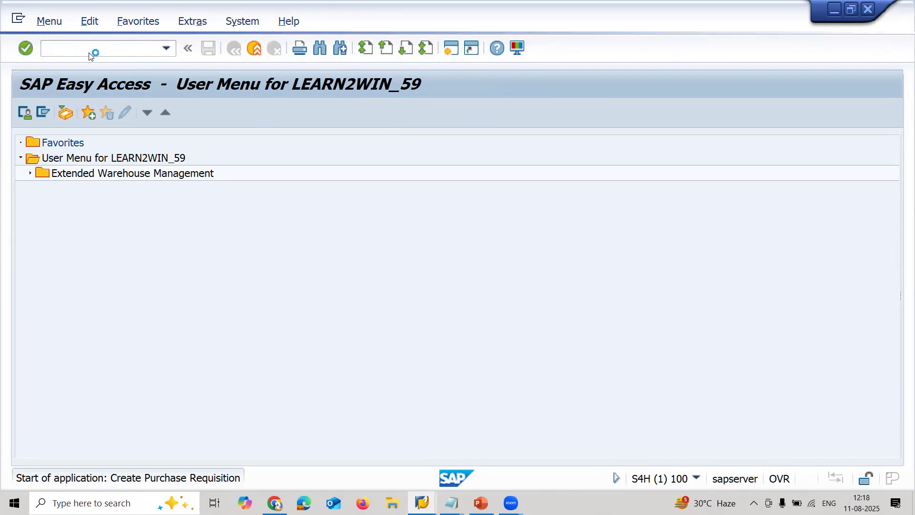
# - Copy the material number from the untitled Notepad note and return to SAP
pyautogui.click(451, 503)
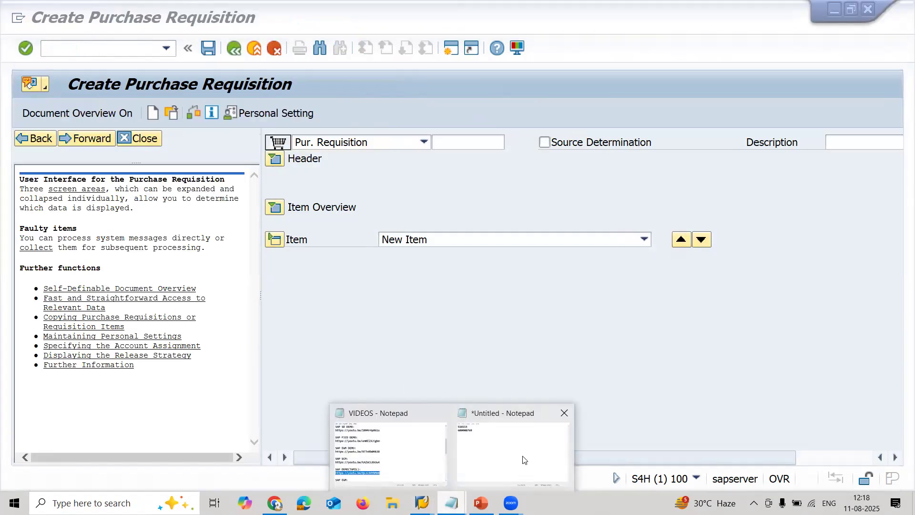
pyautogui.click(395, 432)
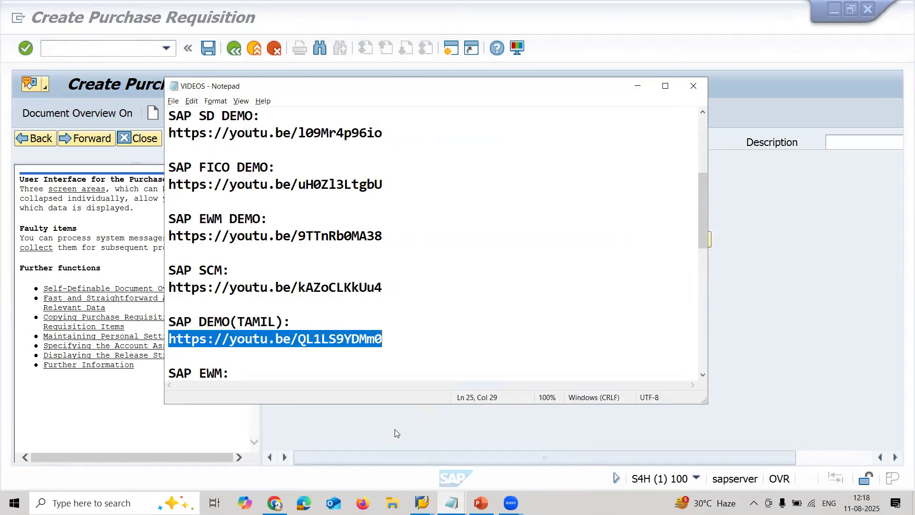
pyautogui.click(442, 424)
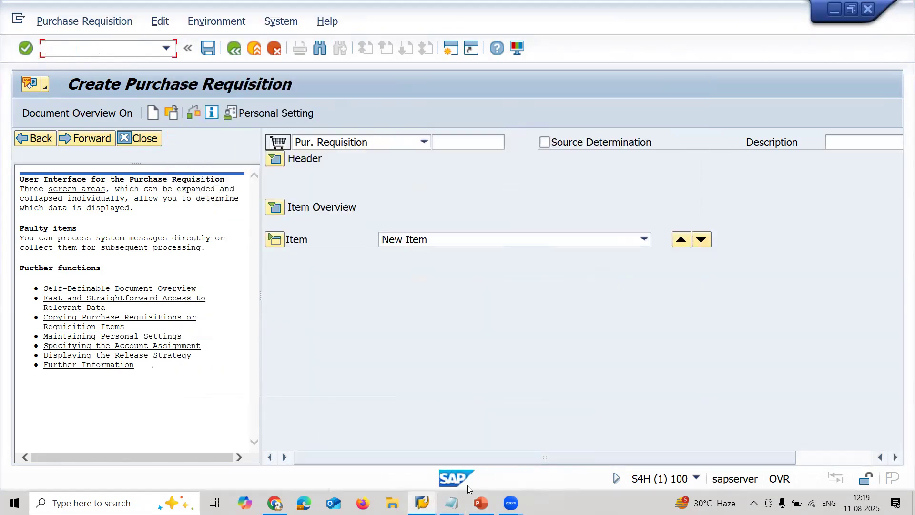
pyautogui.click(511, 465)
pyautogui.click(220, 134)
pyautogui.doubleClick(221, 135)
pyautogui.hotkey('ctrl', 'c')
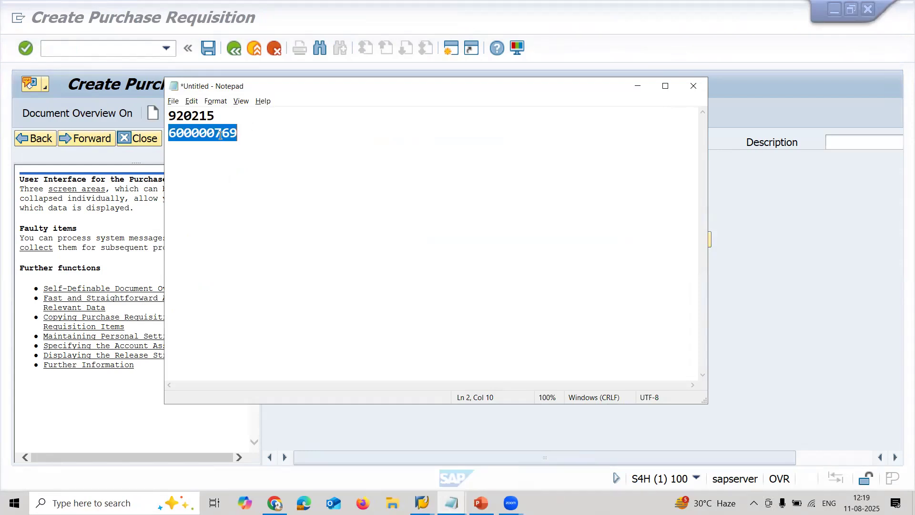
pyautogui.hotkey('alt', 'Tab')
# - Expand the requisition's item overview and add an item for the copied material number with quantity 10
pyautogui.click(274, 210)
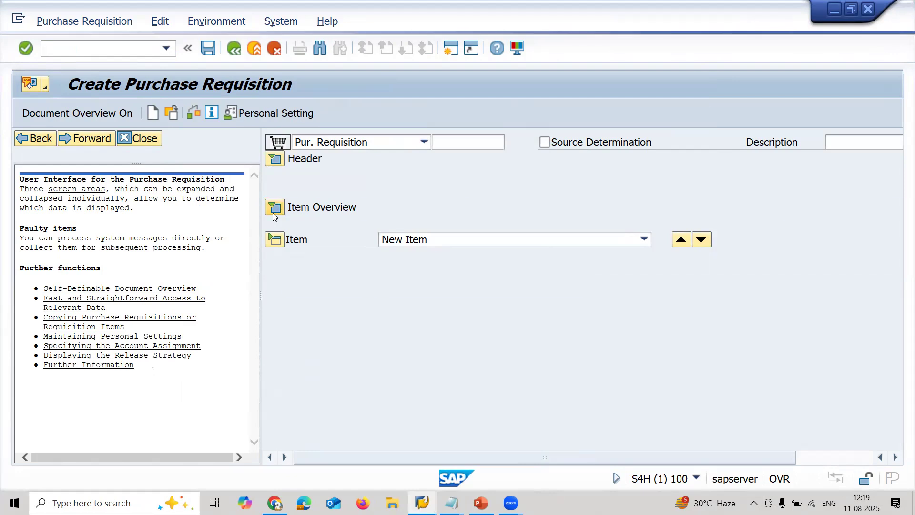
pyautogui.click(441, 242)
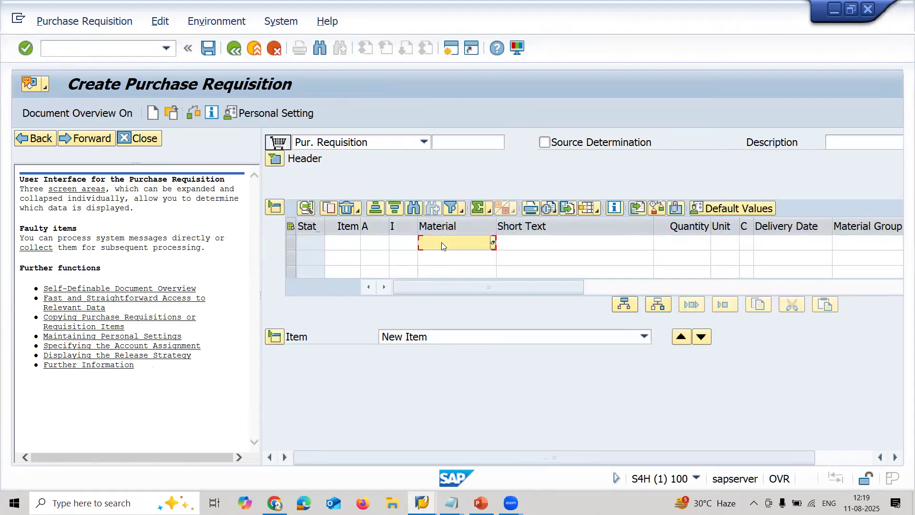
pyautogui.hotkey('ctrl', 'v')
pyautogui.press('Return')
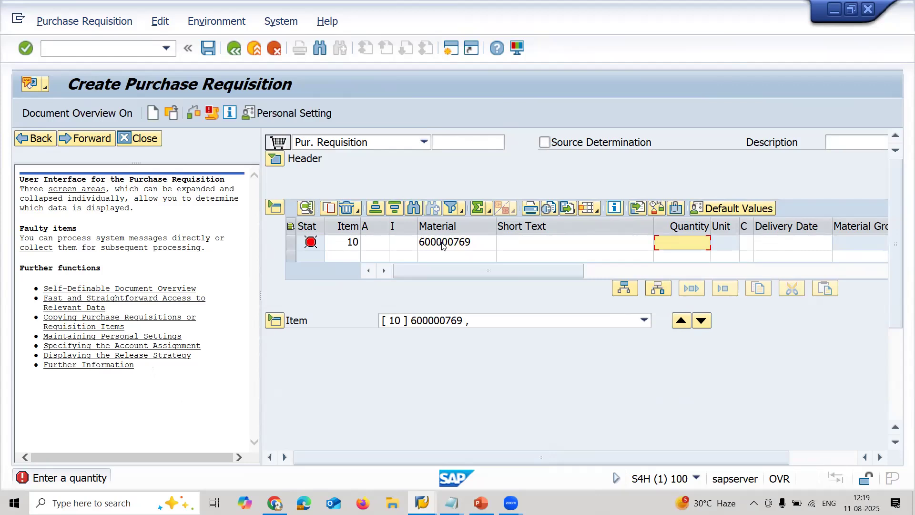
pyautogui.write('10')
pyautogui.press('Return')
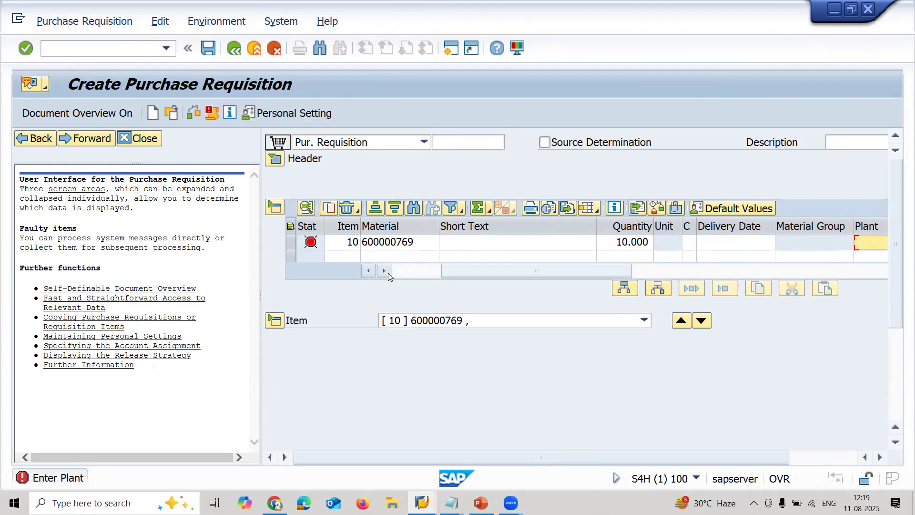
# - Set the requisition item's plant to RA11 and its purchasing group to 001
pyautogui.click(384, 270)
pyautogui.click(384, 270)
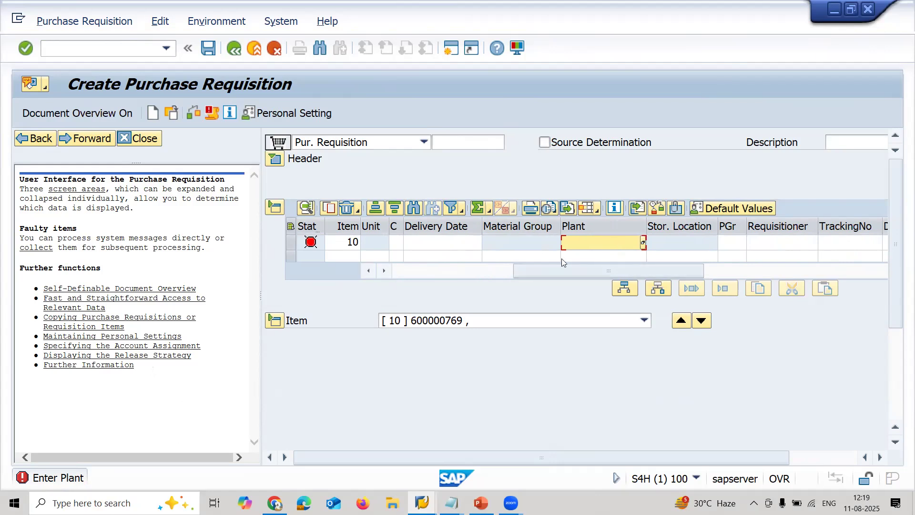
pyautogui.write('RA11')
pyautogui.press('Return')
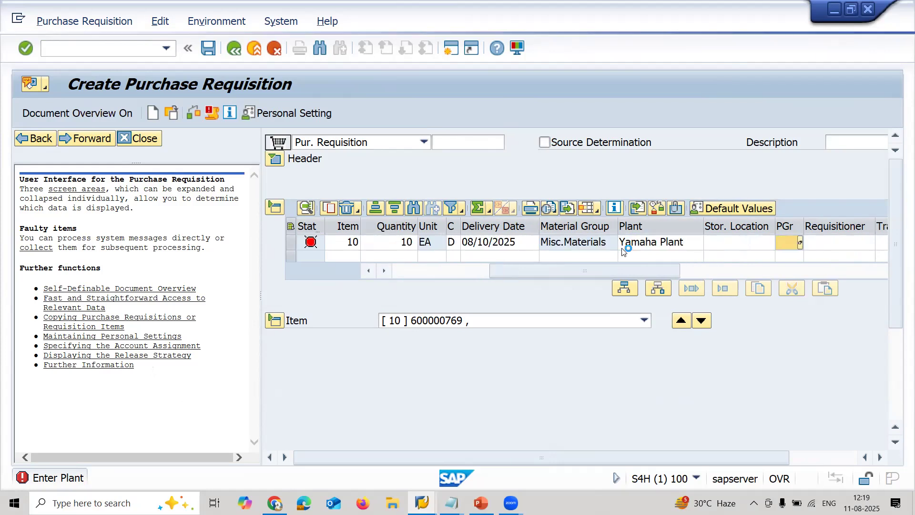
pyautogui.write('001')
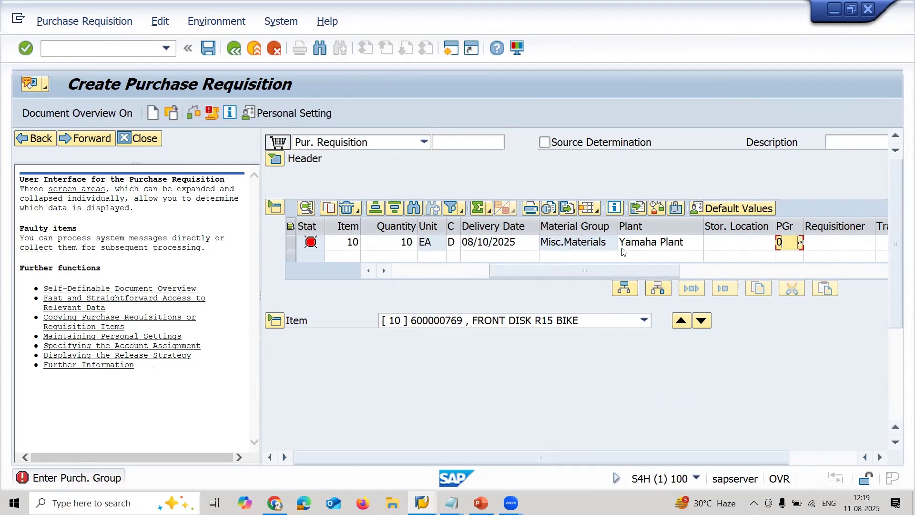
pyautogui.click(800, 243)
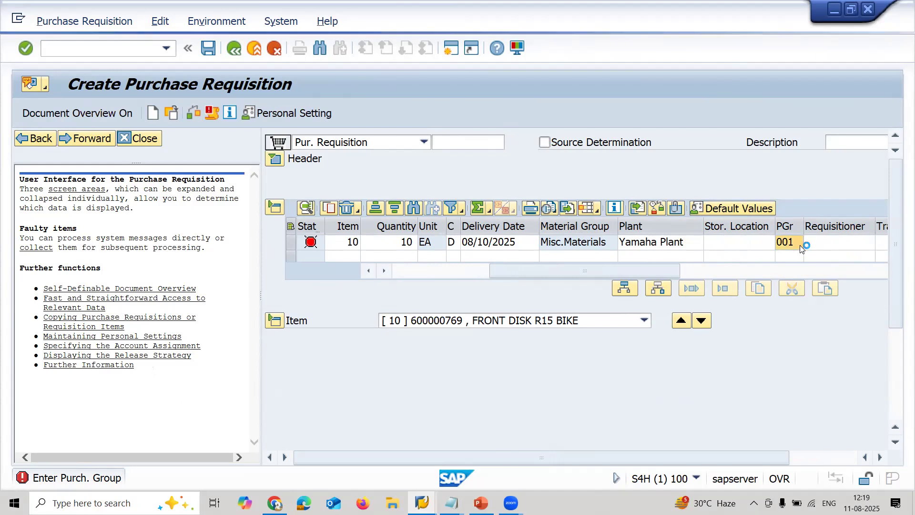
# - Check the requisition item and set its valuation price to 5 USD
pyautogui.doubleClick(105, 93)
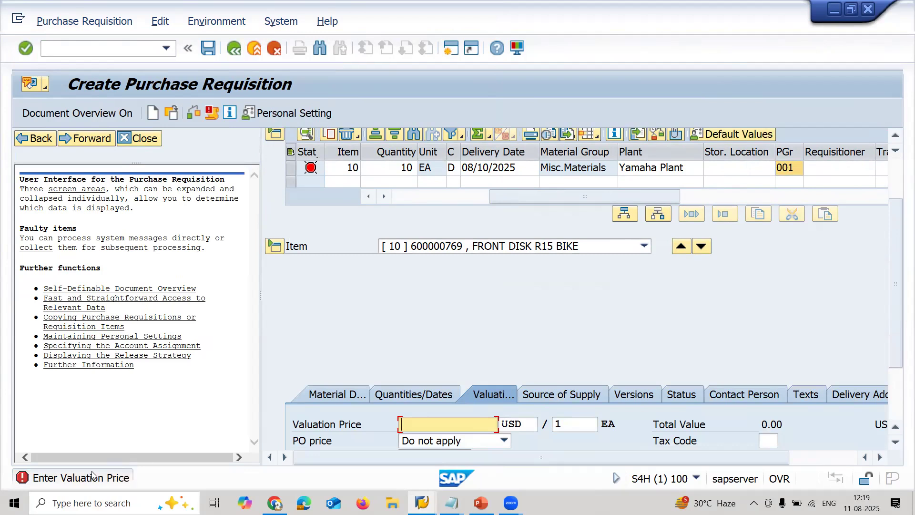
pyautogui.write('5')
pyautogui.press('Return')
pyautogui.press('Return')
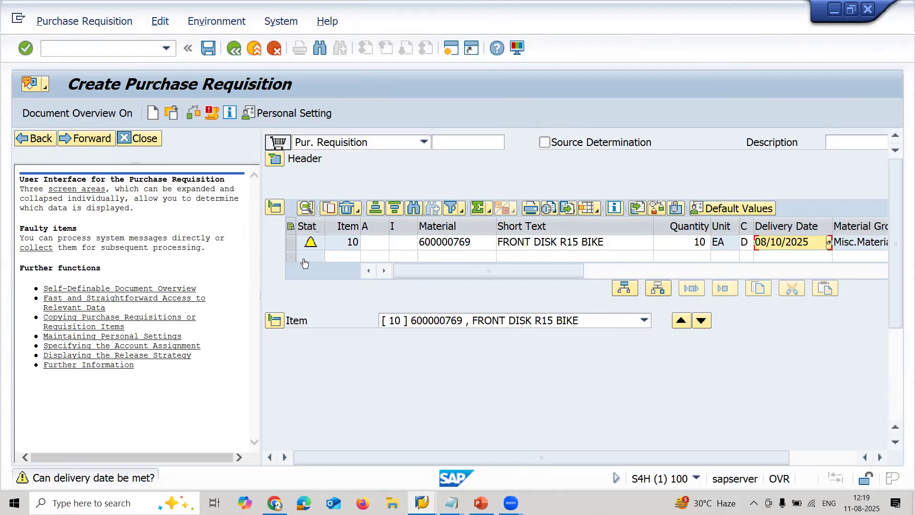
# - Set the requisition item's storage location to RA11 and save the purchase requisition
pyautogui.click(385, 271)
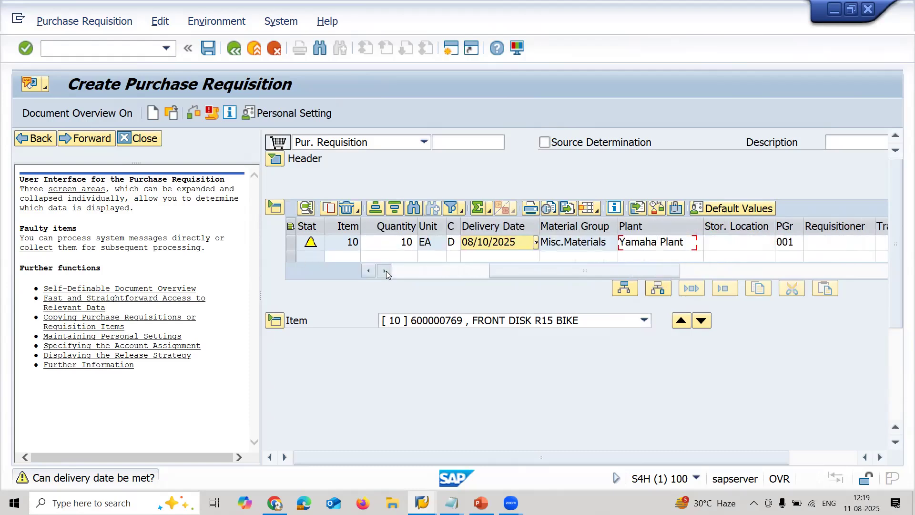
pyautogui.click(385, 271)
pyautogui.click(673, 242)
pyautogui.write('RA11')
pyautogui.press('Return')
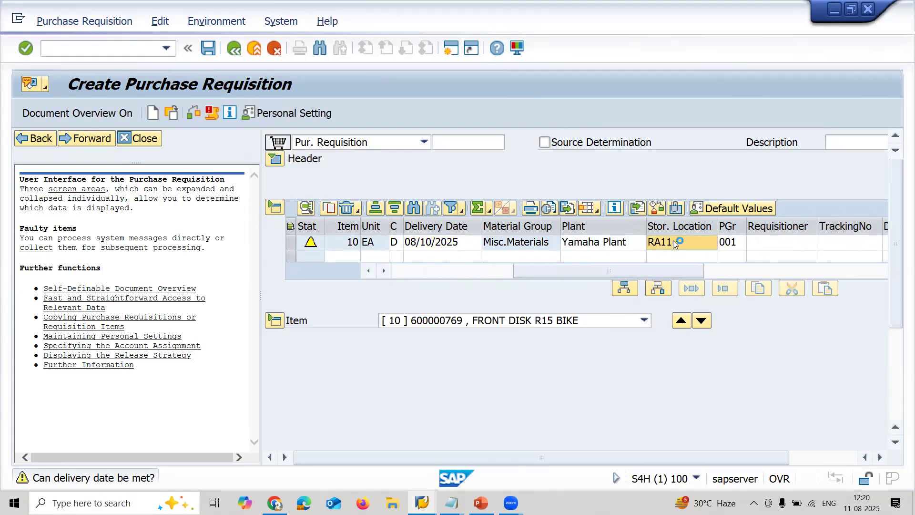
pyautogui.click(209, 48)
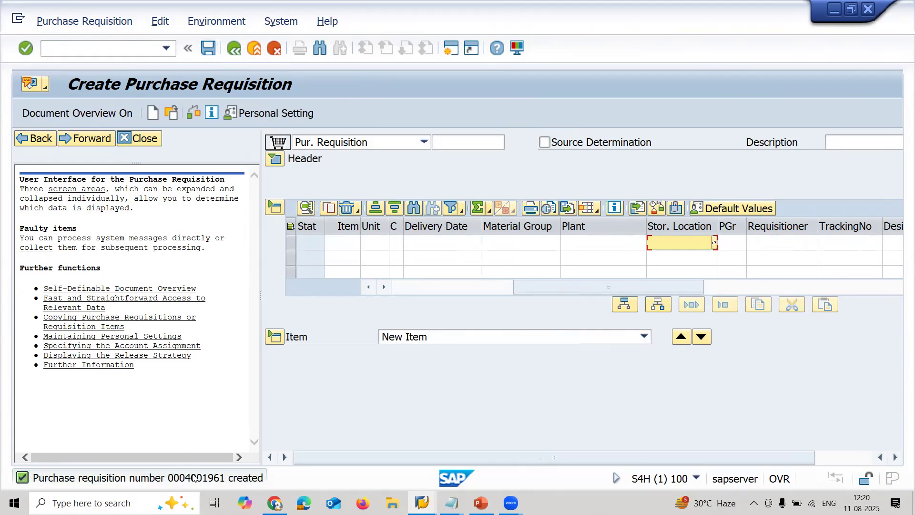
# - Copy the new requisition number from the message details into the untitled Notepad note on a new line labelled PR
pyautogui.doubleClick(193, 477)
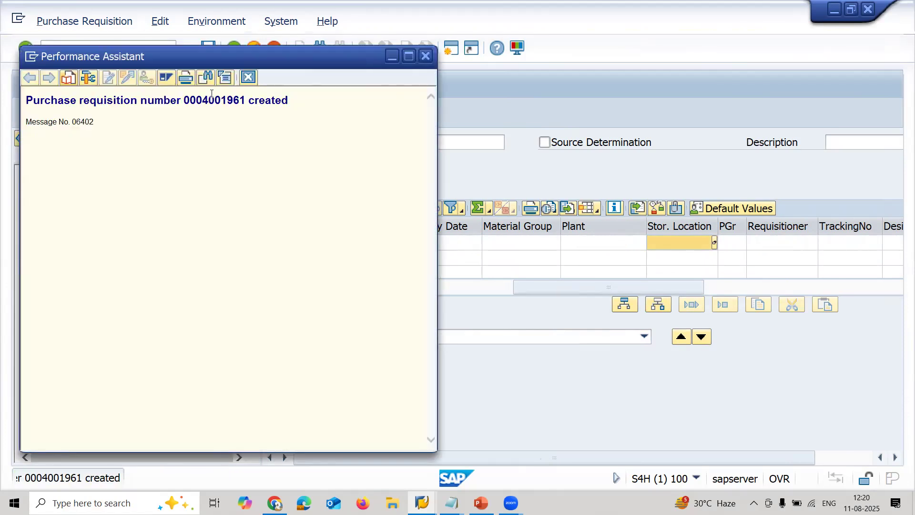
pyautogui.doubleClick(212, 98)
pyautogui.hotkey('ctrl', 'c')
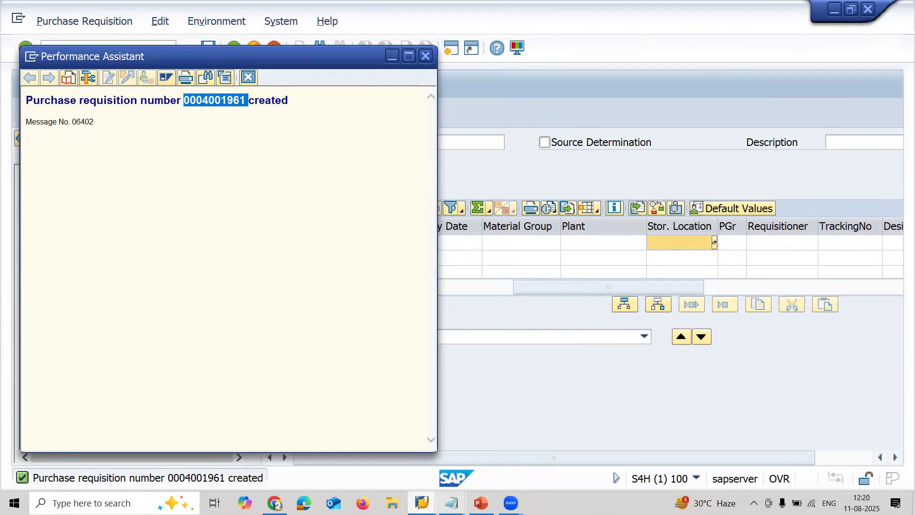
pyautogui.click(451, 503)
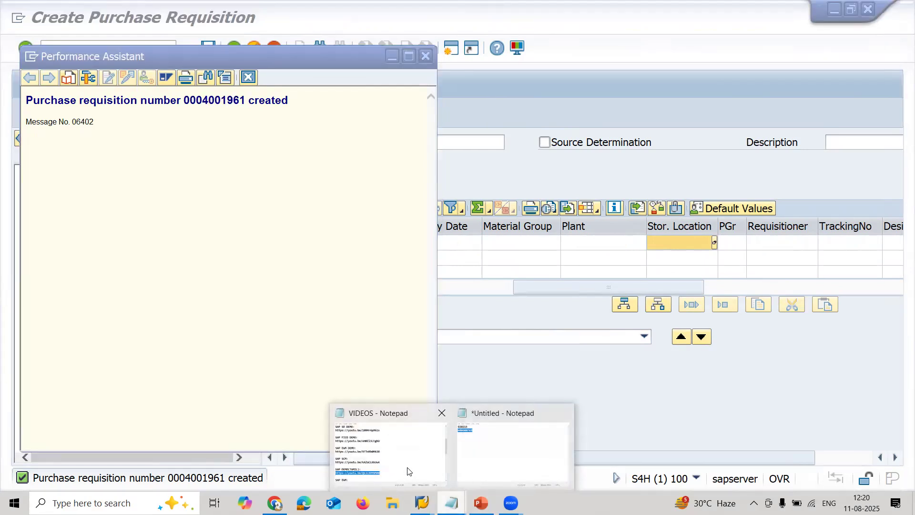
pyautogui.click(513, 461)
pyautogui.click(359, 152)
pyautogui.press('Return')
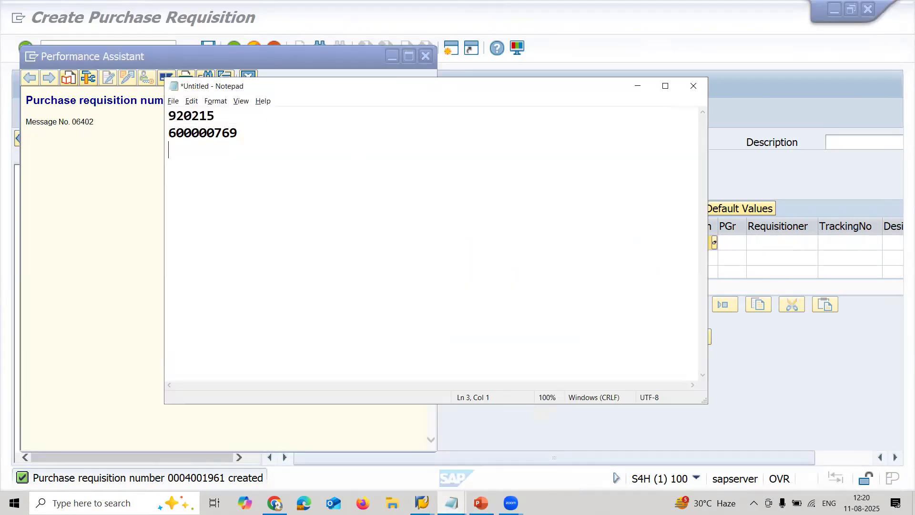
pyautogui.write('R')
pyautogui.press('BackSpace')
pyautogui.write('P')
pyautogui.hotkey('ctrl', 'v')
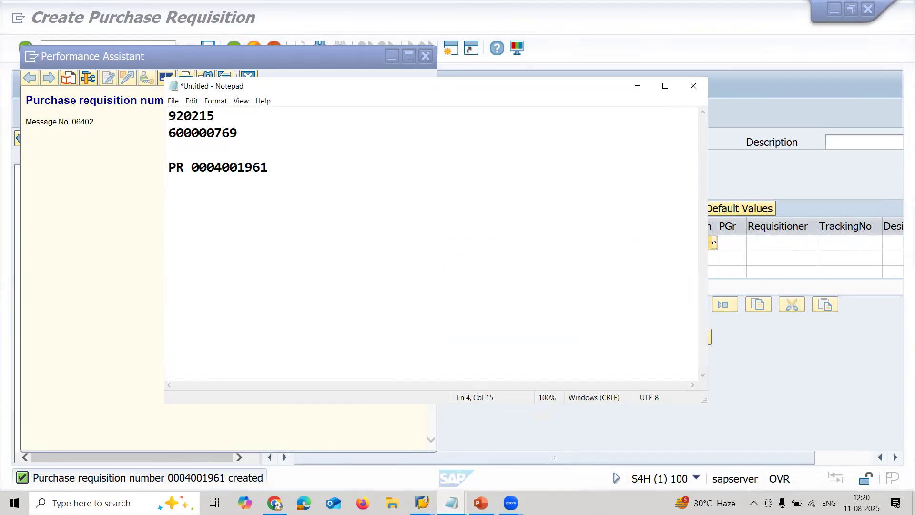
# - Close the requisition message details and minimize the Notepad note to return to SAP
pyautogui.click(412, 58)
pyautogui.doubleClick(214, 100)
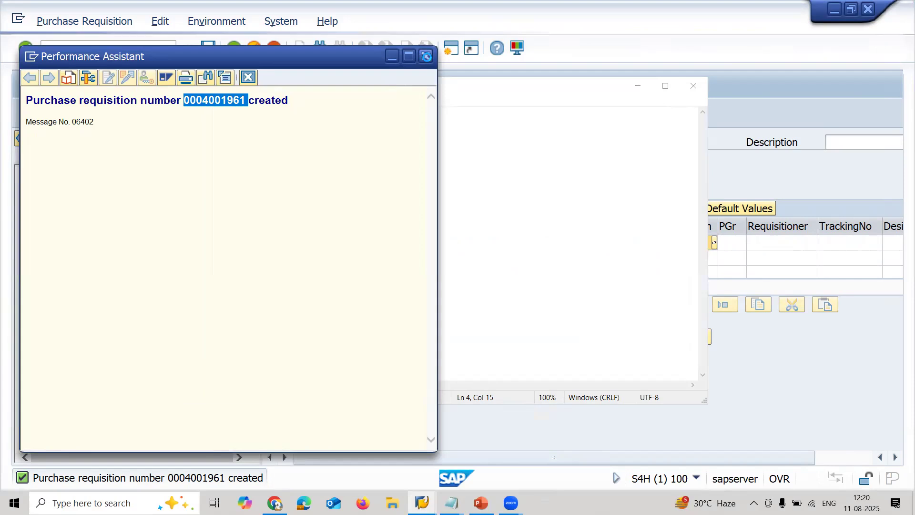
pyautogui.click(426, 56)
pyautogui.click(633, 88)
pyautogui.click(173, 112)
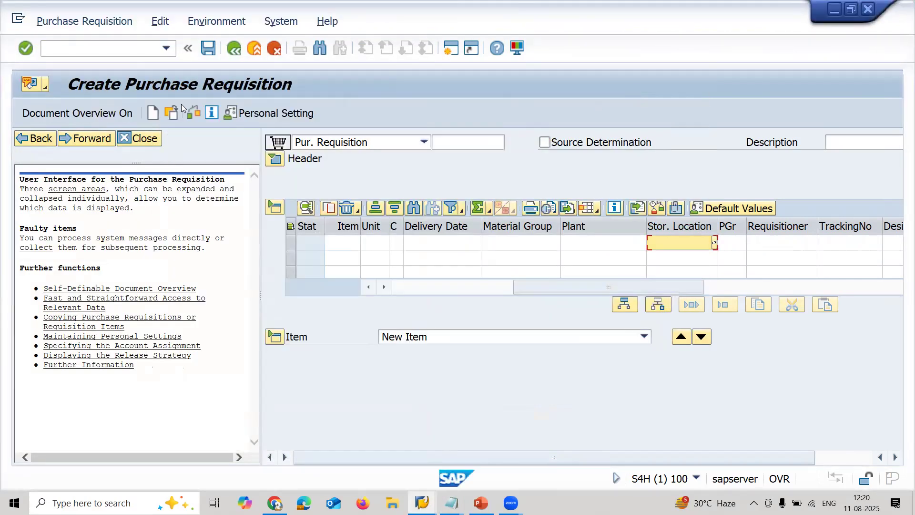
# - Leave requisition creation and start the Create Purchase Order transaction ME21N
pyautogui.click(77, 51)
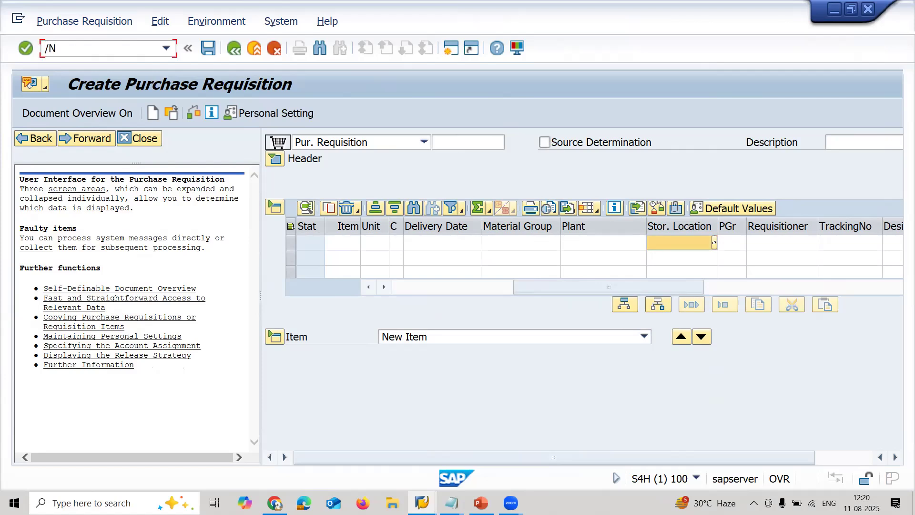
pyautogui.write('/N')
pyautogui.press('Return')
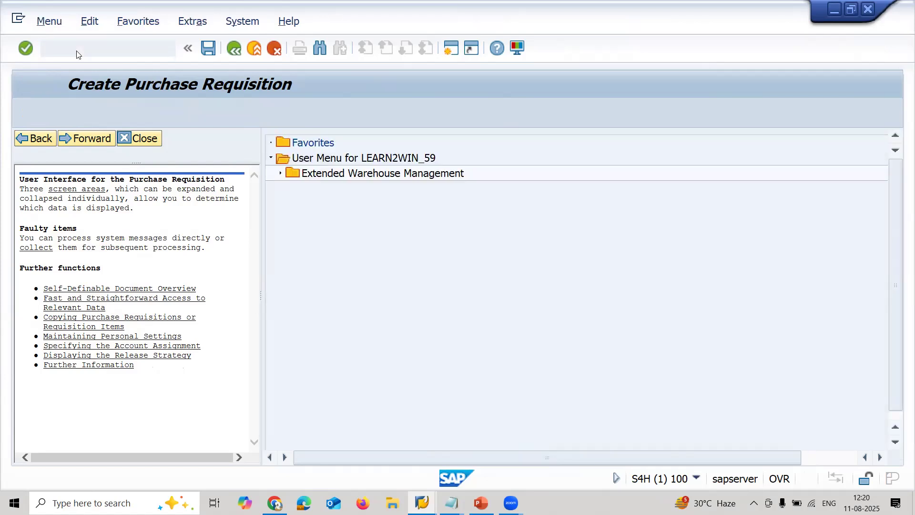
pyautogui.write('ME21N')
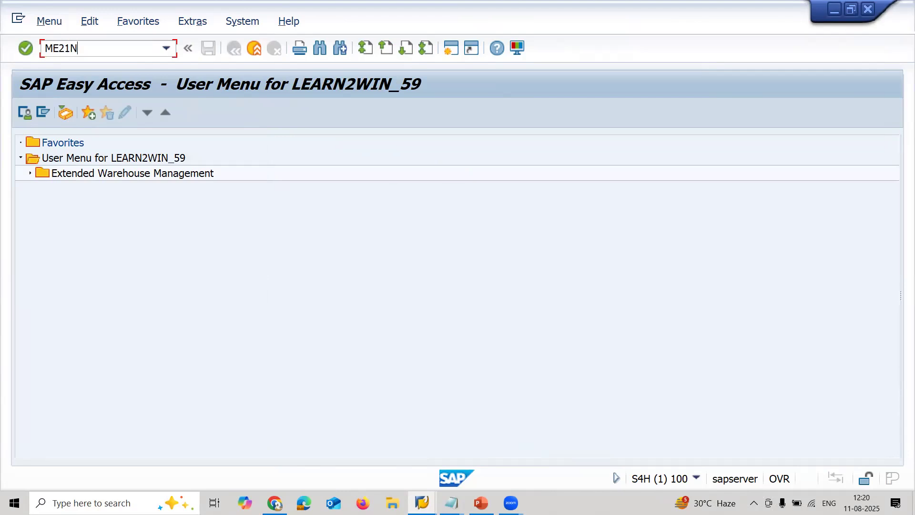
pyautogui.press('Return')
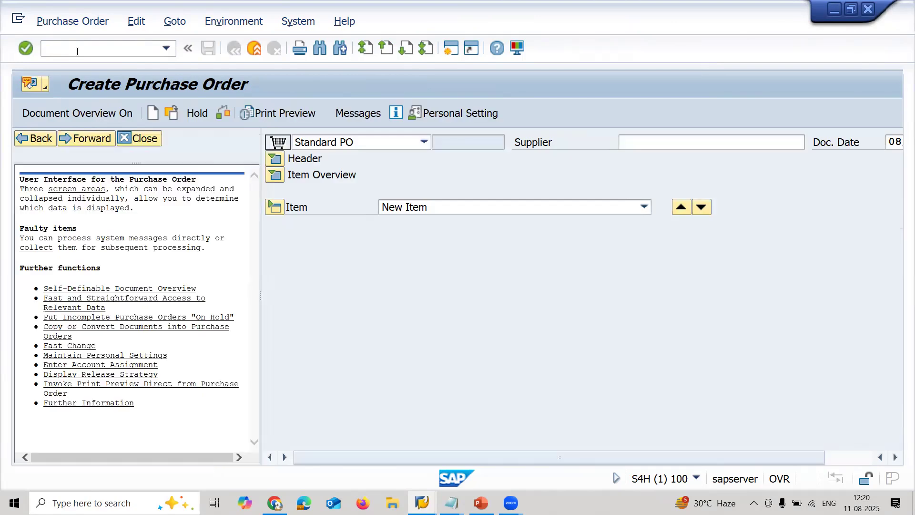
# - Close the help pane, turn on the document overview and list My purchase requisitions in it
pyautogui.click(145, 136)
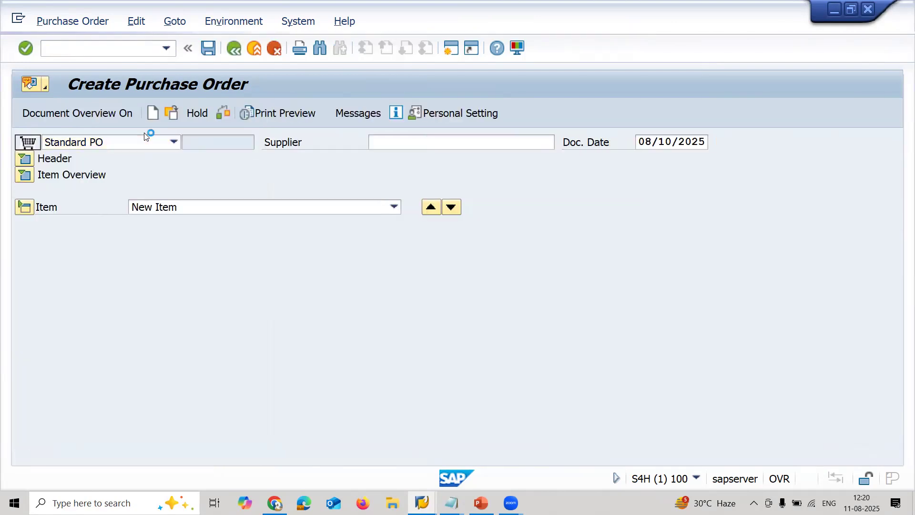
pyautogui.click(114, 118)
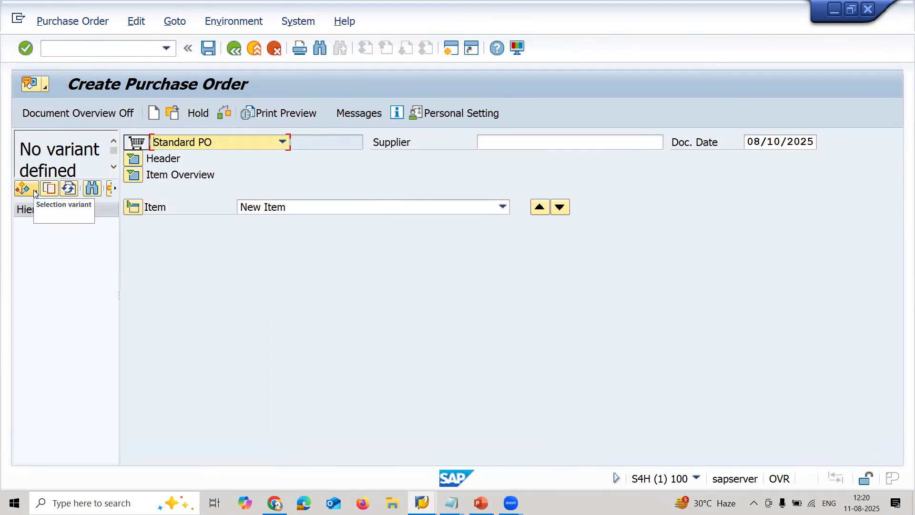
pyautogui.click(33, 192)
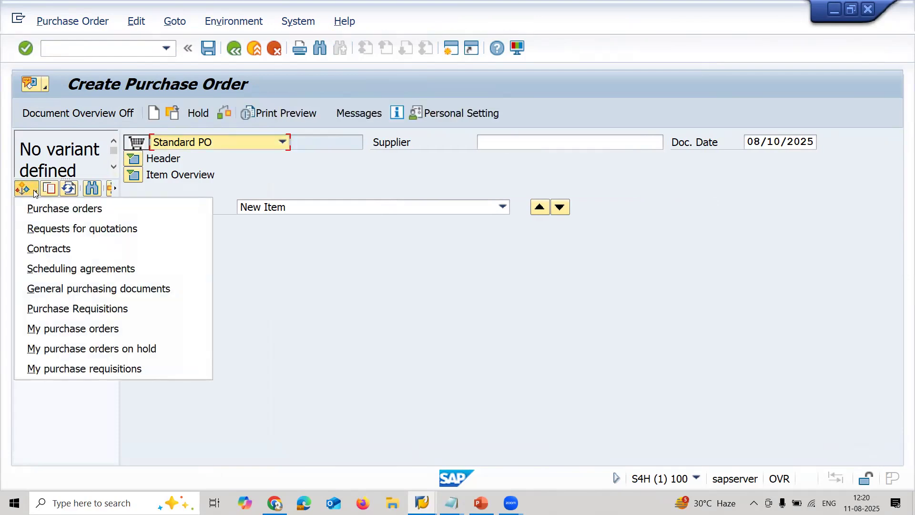
pyautogui.click(65, 369)
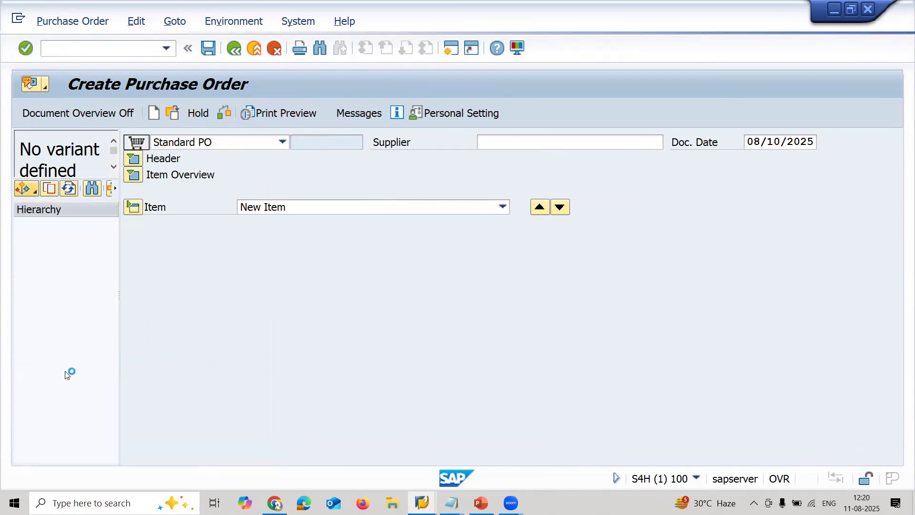
pyautogui.moveTo(422, 503)
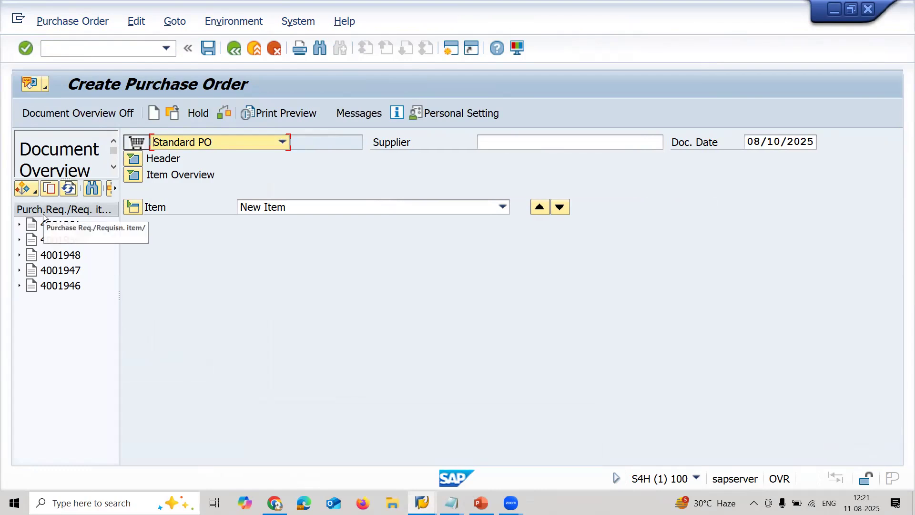
# - Compare the first requisition in the document overview with the PR number in the untitled Notepad note
pyautogui.click(48, 226)
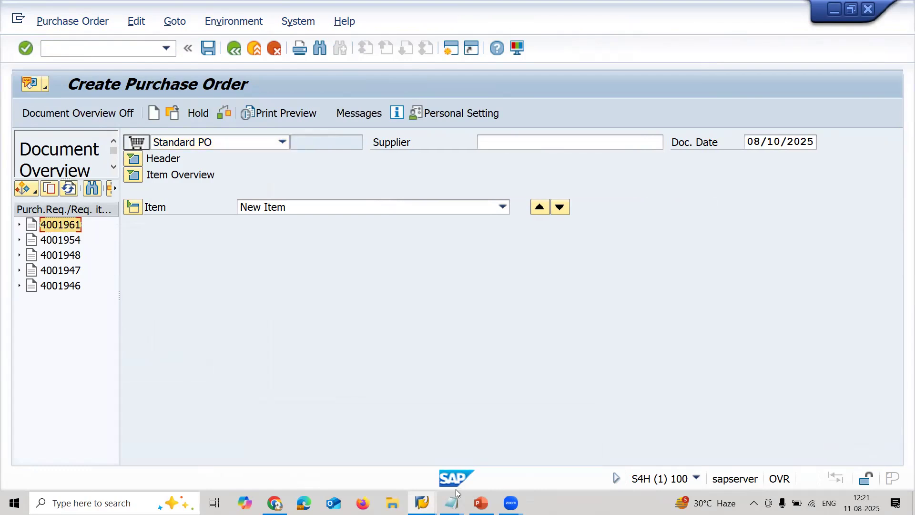
pyautogui.moveTo(451, 502)
pyautogui.click(531, 461)
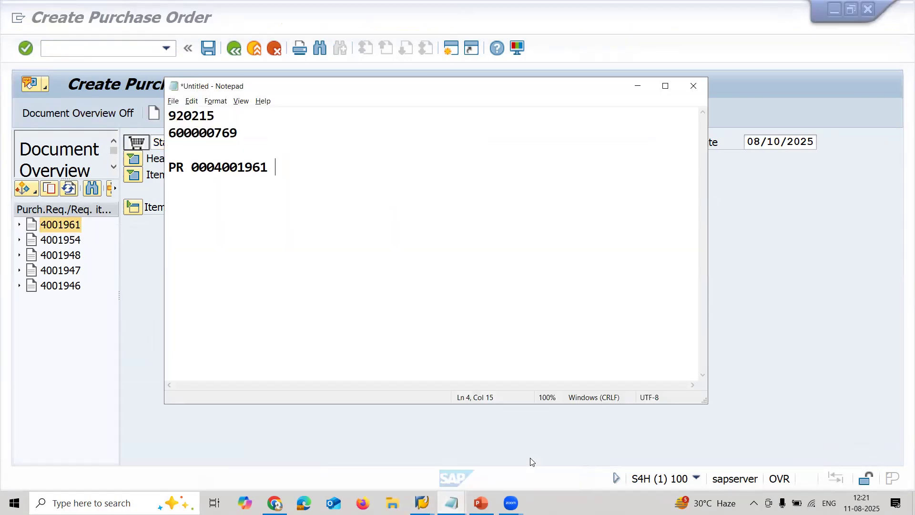
pyautogui.doubleClick(249, 169)
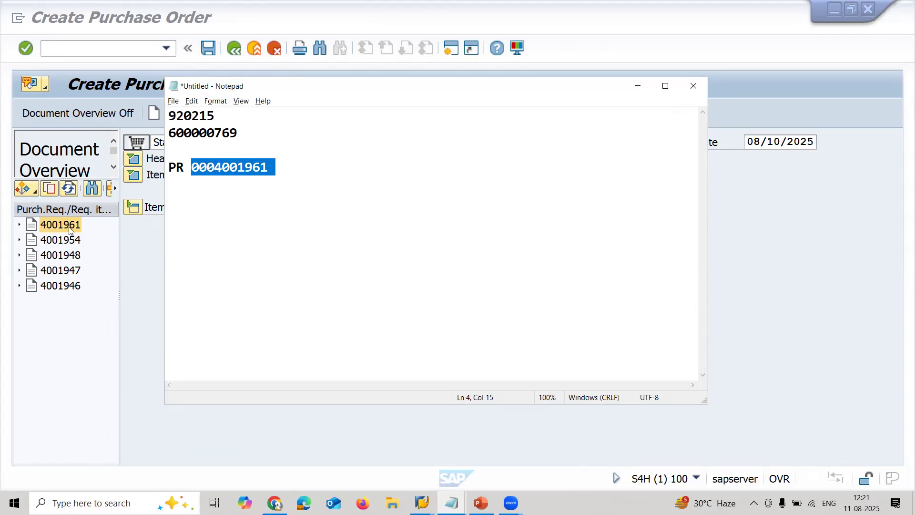
# - Adopt the first listed requisition into the purchase order and set the purchasing organization to RA11
pyautogui.click(69, 227)
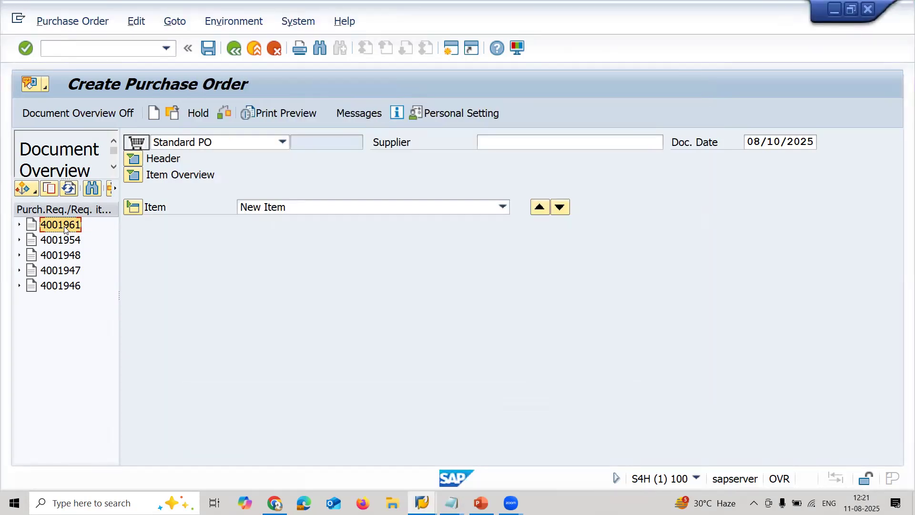
pyautogui.click(48, 189)
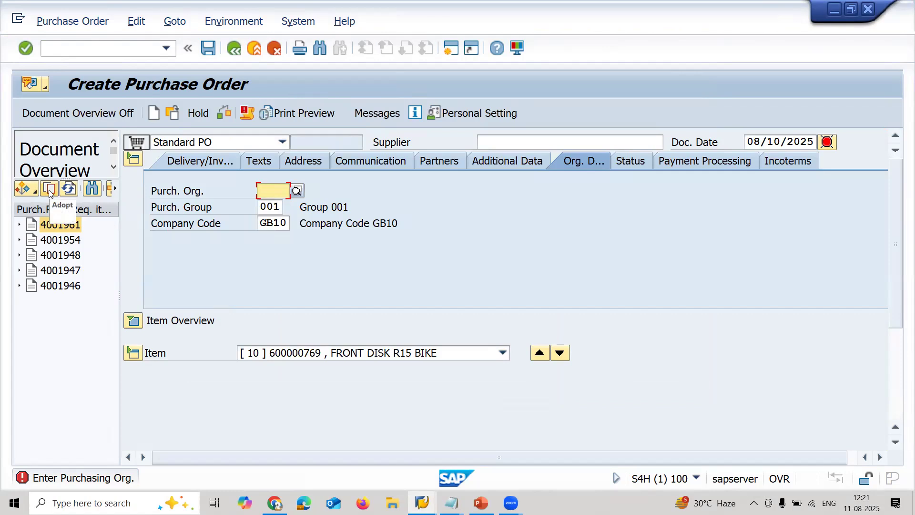
pyautogui.write('RA11')
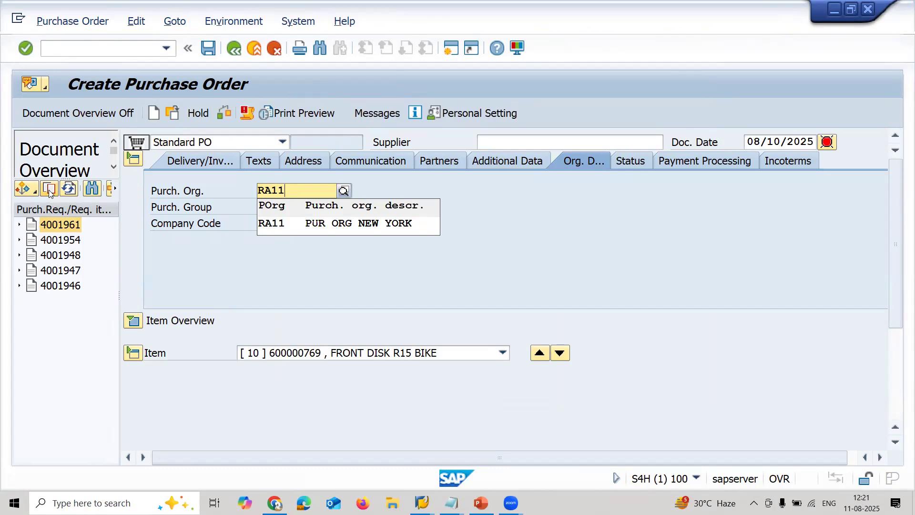
pyautogui.press('Return')
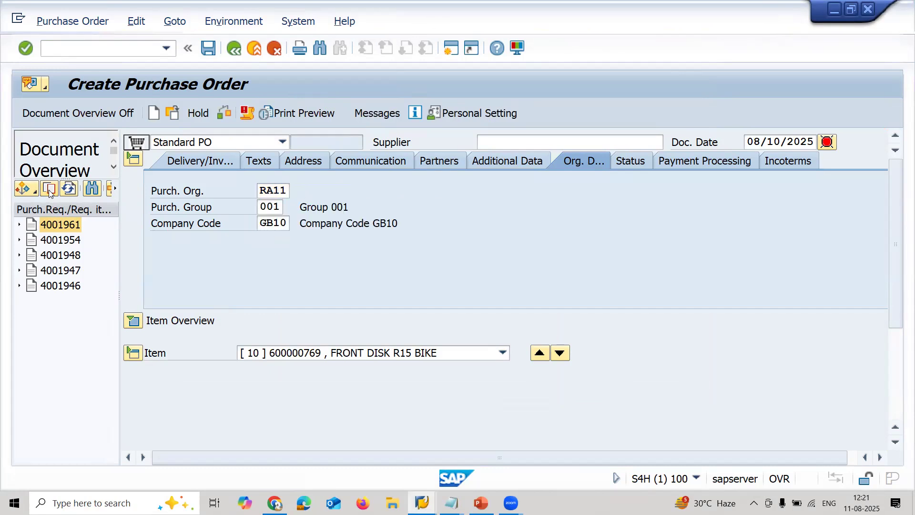
# - Copy the vendor number from the untitled Notepad note and enter it as the purchase order's supplier
pyautogui.hotkey('alt', 'Tab')
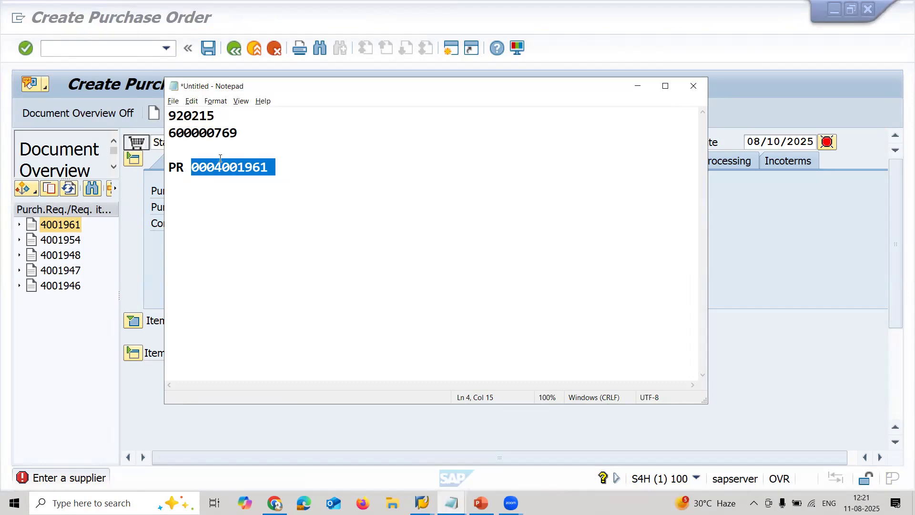
pyautogui.doubleClick(197, 117)
pyautogui.hotkey('ctrl', 'c')
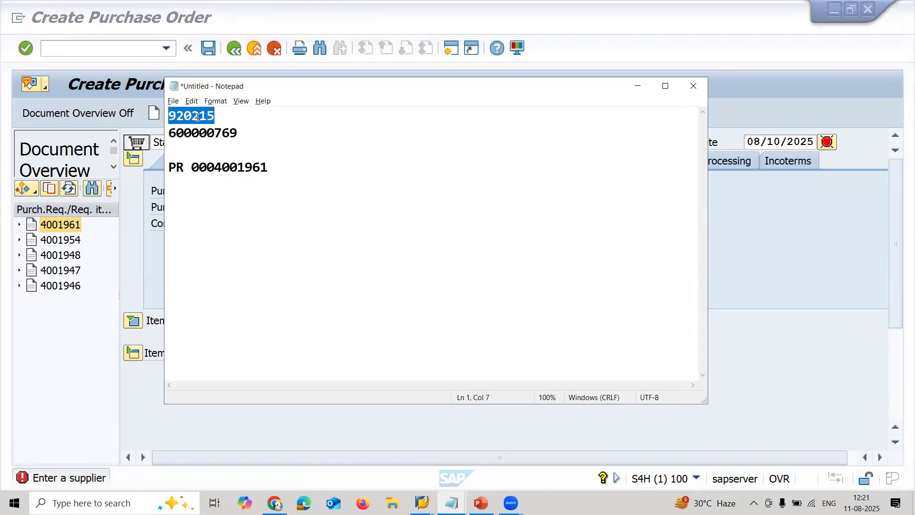
pyautogui.hotkey('alt', 'Tab')
pyautogui.click(586, 141)
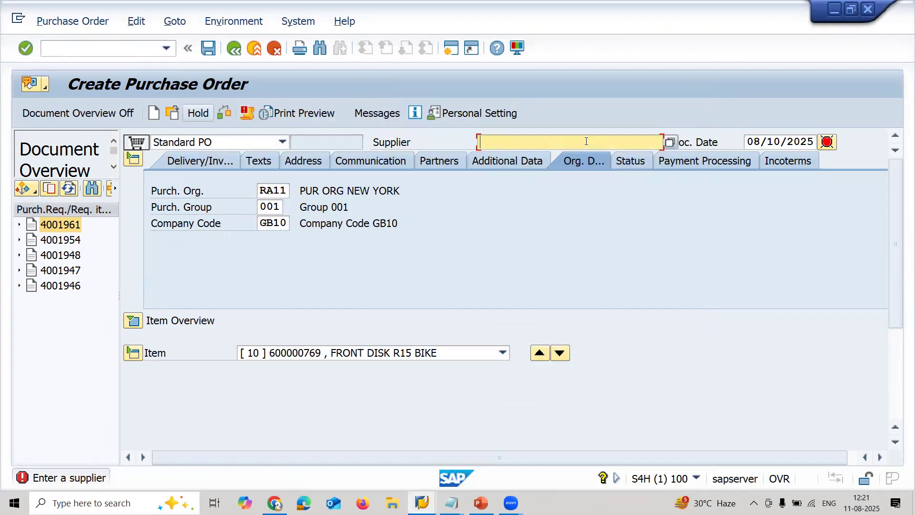
pyautogui.hotkey('ctrl', 'v')
pyautogui.press('Return')
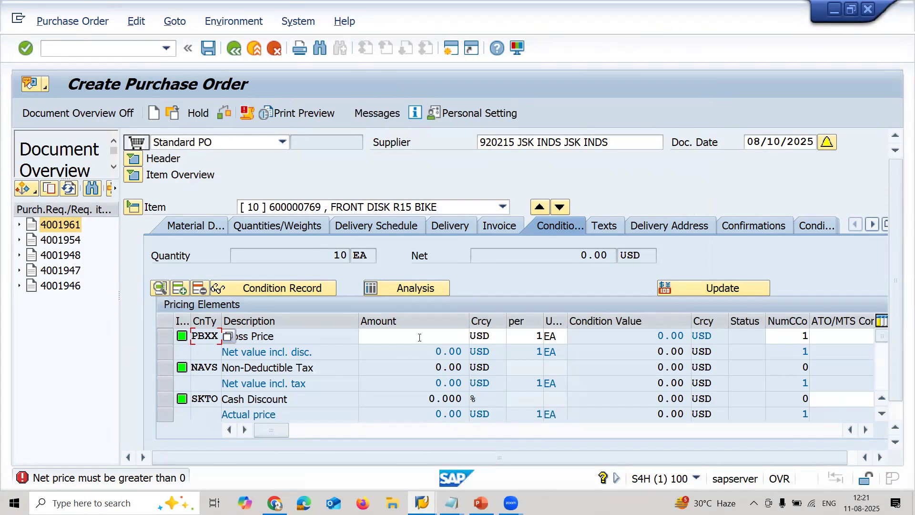
# - Set the item's PBXX Gross Price to 1500 USD per 1 EA
pyautogui.click(420, 337)
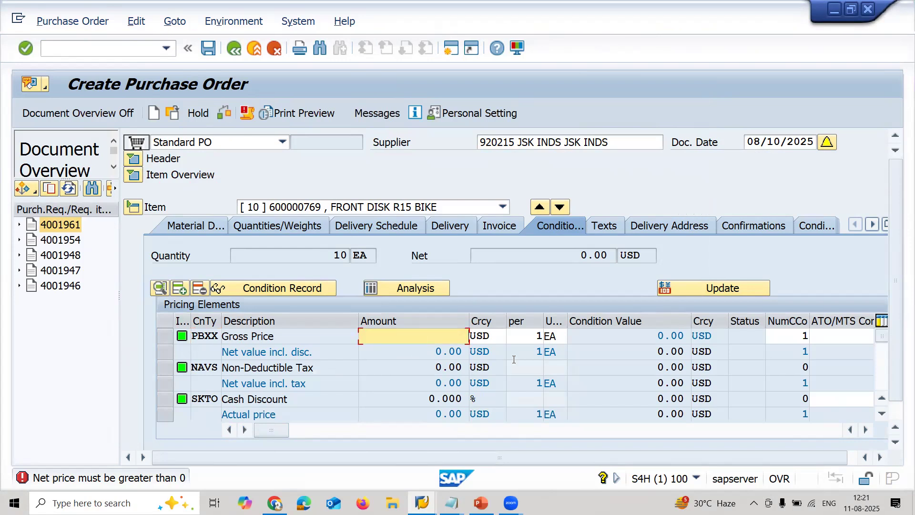
pyautogui.write('1500')
pyautogui.press('Return')
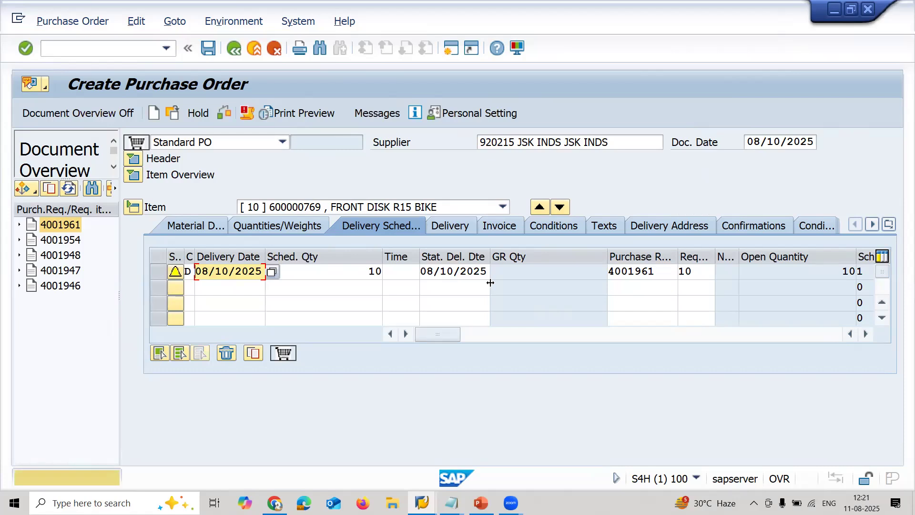
# - Expand the purchase order's item overview and check the supplier, material, PO quantity and net price
pyautogui.click(134, 174)
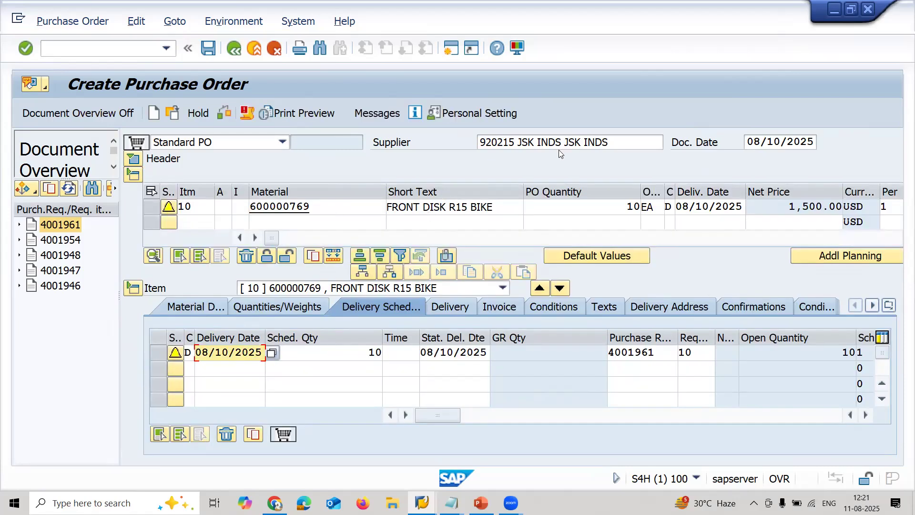
pyautogui.click(544, 143)
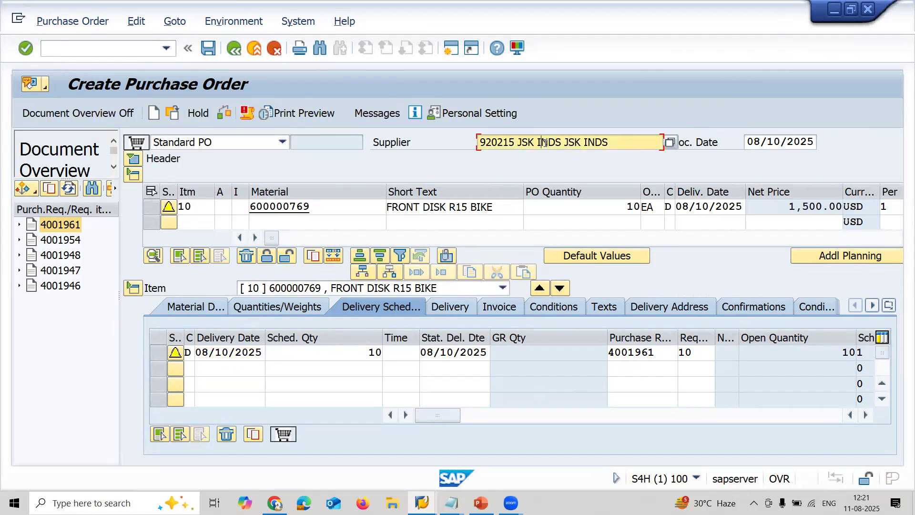
pyautogui.click(353, 206)
pyautogui.hotkey('shift', 'Left')
pyautogui.hotkey('shift', 'Left')
pyautogui.hotkey('shift', 'Left')
pyautogui.hotkey('shift', 'Left')
pyautogui.hotkey('shift', 'Left')
pyautogui.hotkey('shift', 'Left')
pyautogui.hotkey('shift', 'Left')
pyautogui.hotkey('shift', 'Left')
pyautogui.hotkey('shift', 'Left')
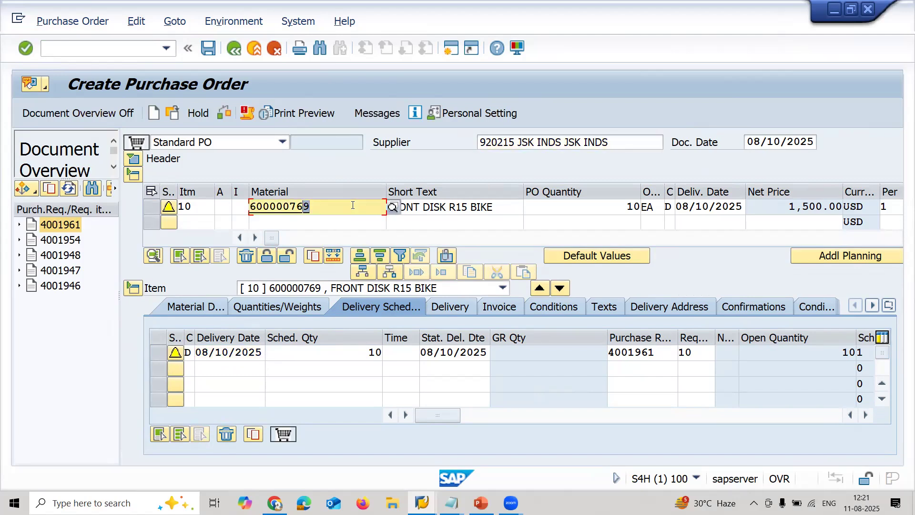
pyautogui.click(602, 204)
pyautogui.hotkey('shift', 'Left')
pyautogui.hotkey('shift', 'Left')
pyautogui.click(785, 204)
pyautogui.hotkey('shift', 'Right')
pyautogui.hotkey('shift', 'Right')
pyautogui.hotkey('shift', 'Right')
pyautogui.hotkey('shift', 'Right')
pyautogui.hotkey('shift', 'Right')
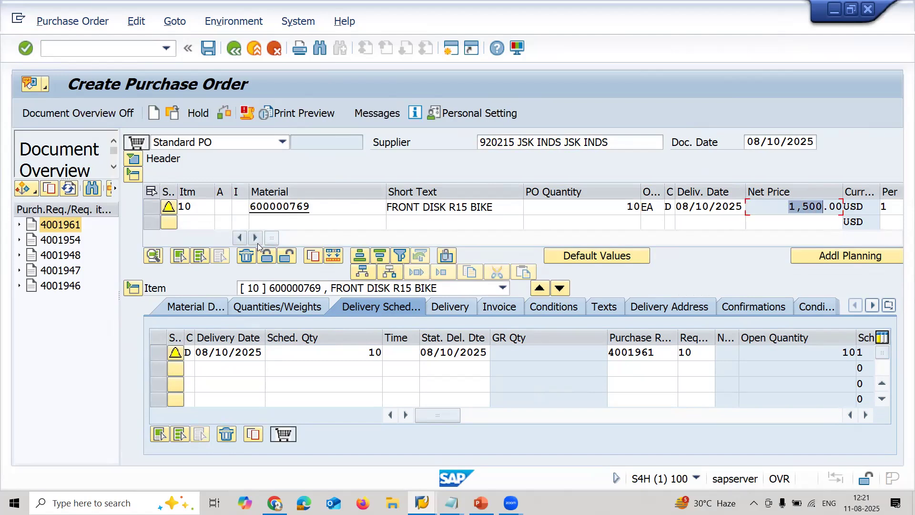
# - Check the plant and storage location of the FRONT DISK R15 BIKE item in the item overview
pyautogui.click(255, 237)
pyautogui.click(255, 237)
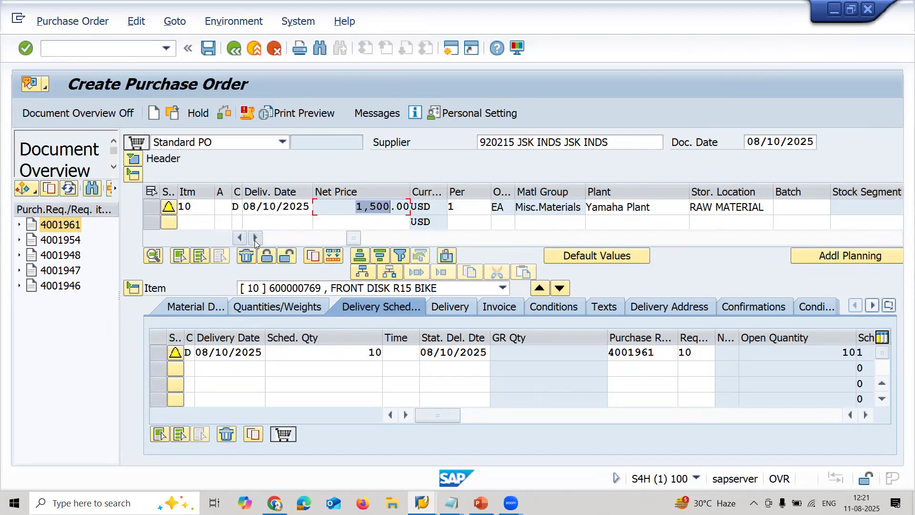
pyautogui.click(643, 207)
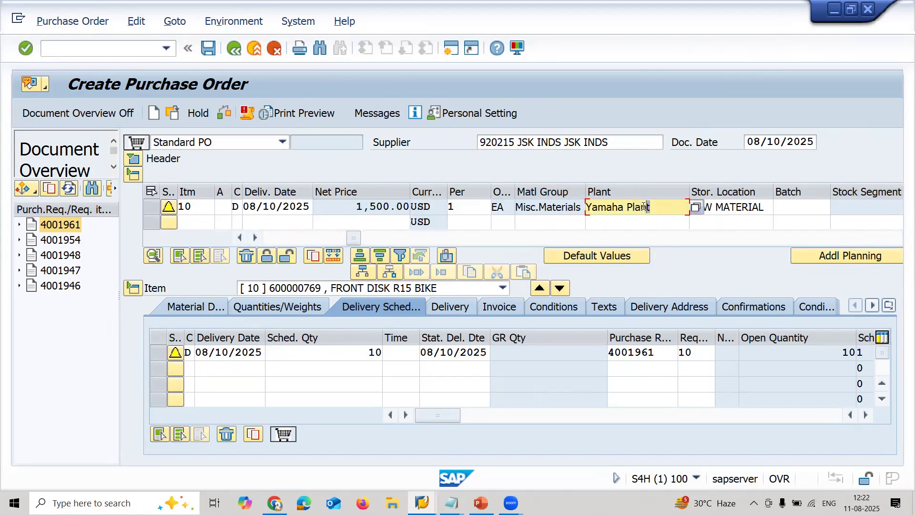
pyautogui.hotkey('shift', 'Left')
pyautogui.hotkey('shift', 'Left')
pyautogui.hotkey('shift', 'Left')
pyautogui.hotkey('shift', 'Left')
pyautogui.hotkey('shift', 'Left')
pyautogui.hotkey('shift', 'Left')
pyautogui.hotkey('shift', 'Left')
pyautogui.hotkey('shift', 'Left')
pyautogui.hotkey('shift', 'Left')
pyautogui.hotkey('shift', 'Left')
pyautogui.hotkey('shift', 'Left')
pyautogui.press('Tab')
pyautogui.hotkey('shift', 'Right')
pyautogui.hotkey('shift', 'Right')
pyautogui.hotkey('shift', 'Right')
pyautogui.hotkey('shift', 'Right')
pyautogui.hotkey('shift', 'Right')
pyautogui.hotkey('shift', 'Right')
pyautogui.hotkey('shift', 'Right')
pyautogui.hotkey('shift', 'Right')
pyautogui.hotkey('shift', 'Right')
pyautogui.hotkey('shift', 'Right')
pyautogui.hotkey('shift', 'Right')
pyautogui.hotkey('shift', 'Right')
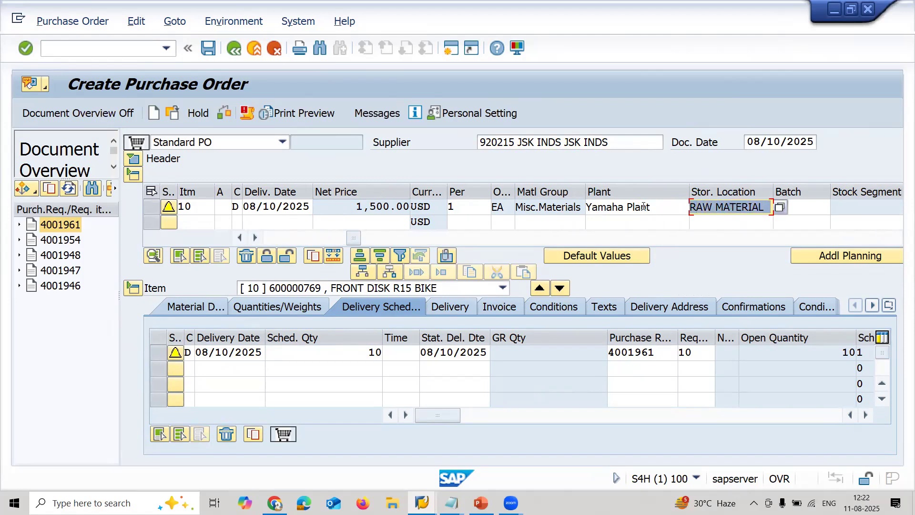
# - Save the purchase order and copy its new number from the details of the status message
pyautogui.click(205, 51)
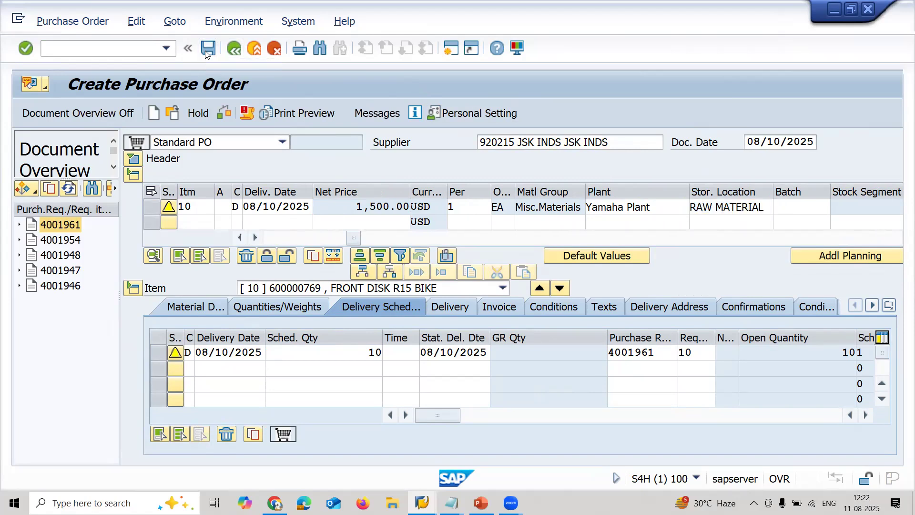
pyautogui.click(283, 322)
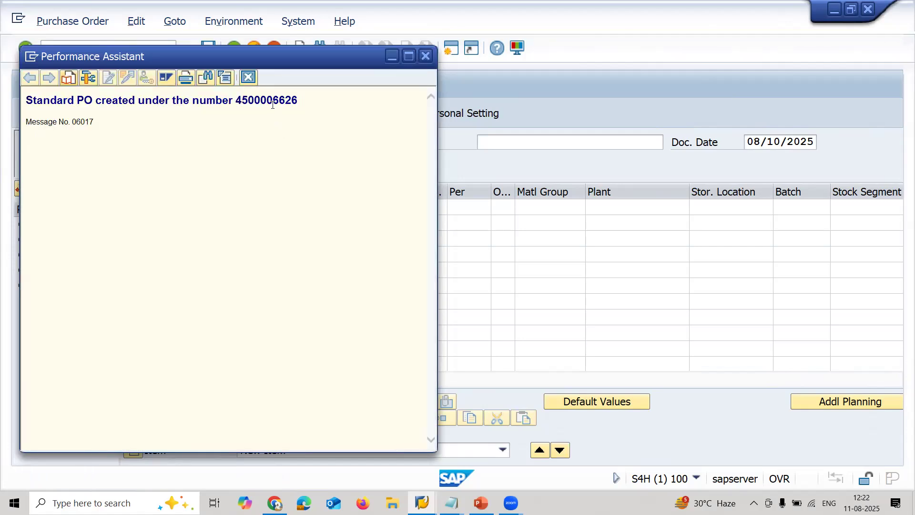
pyautogui.doubleClick(272, 104)
pyautogui.hotkey('ctrl', 'c')
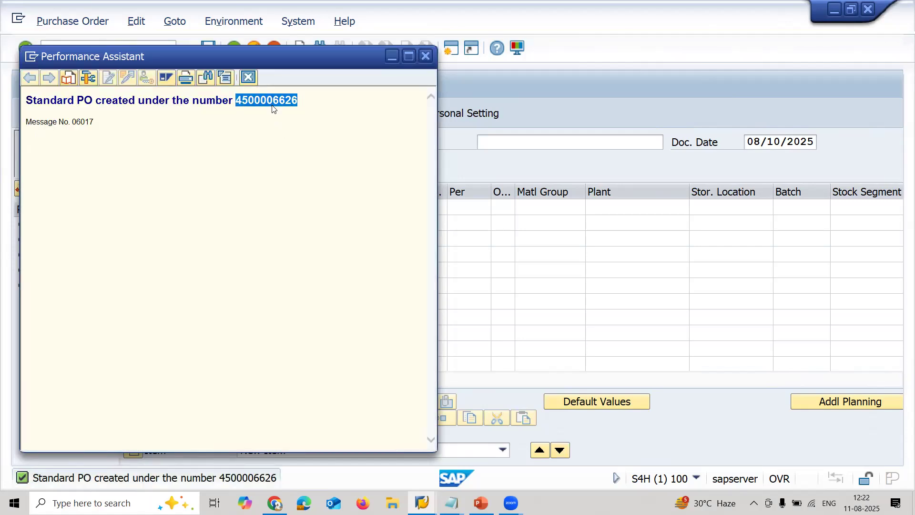
pyautogui.click(246, 77)
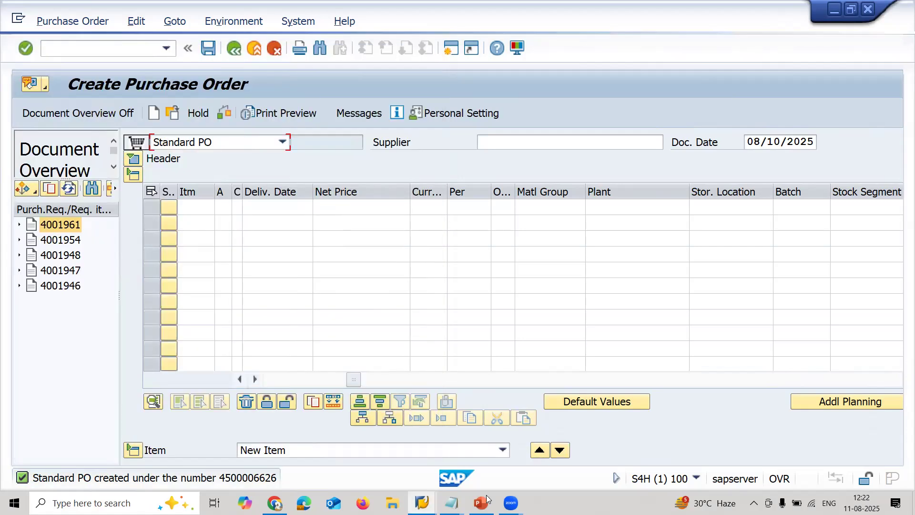
# - Add a line with PO and the copied purchase order number below the PR line in the Notepad note
pyautogui.moveTo(451, 503)
pyautogui.click(508, 469)
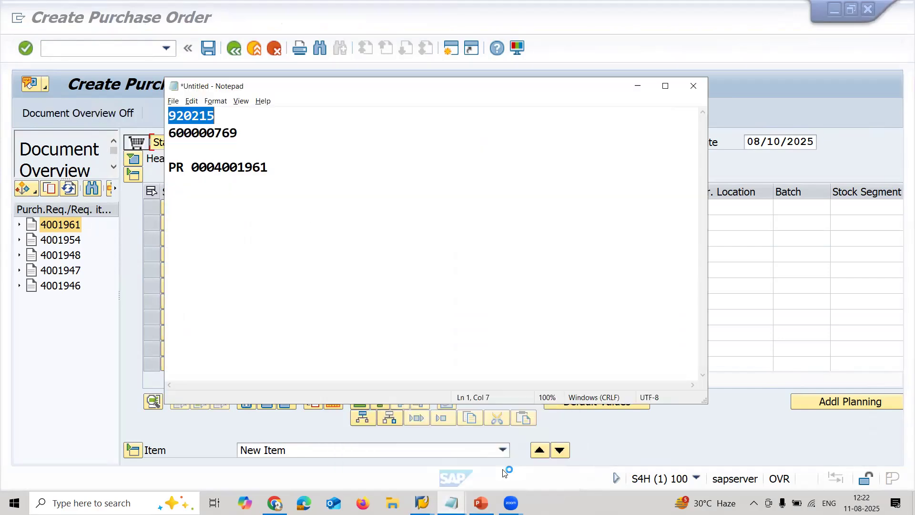
pyautogui.click(358, 158)
pyautogui.press('Return')
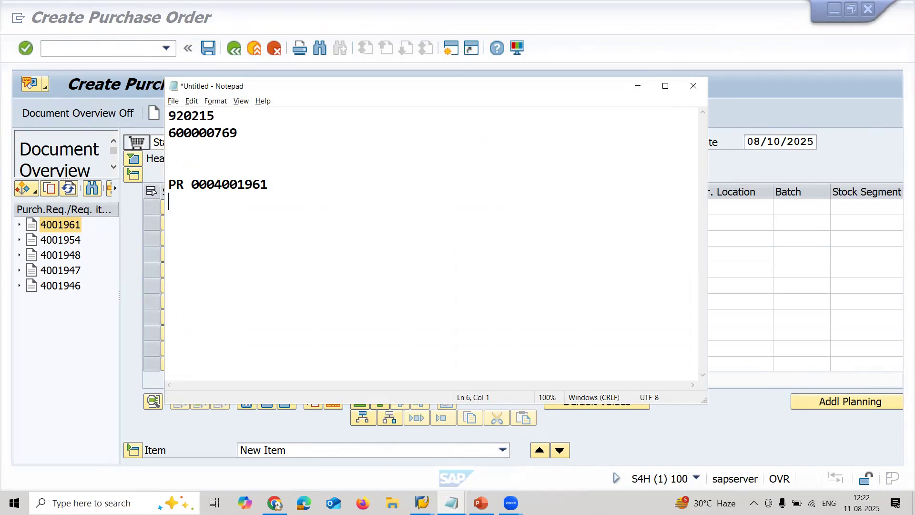
pyautogui.write('PO')
pyautogui.hotkey('ctrl', 'v')
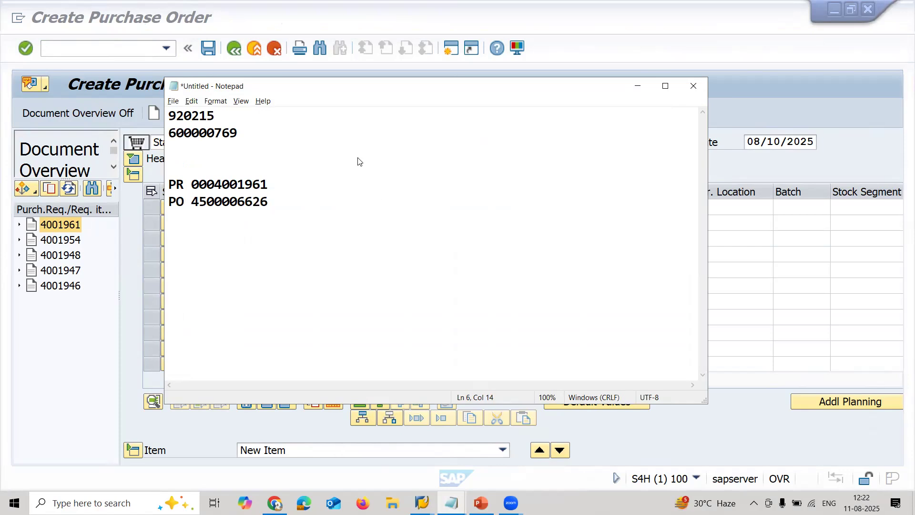
# - Switch back to SAP, run the stock overview for material 600000769 and check its on-order stock
pyautogui.hotkey('alt', 'Tab')
pyautogui.click(95, 51)
pyautogui.write('/NME23N')
pyautogui.press('Return')
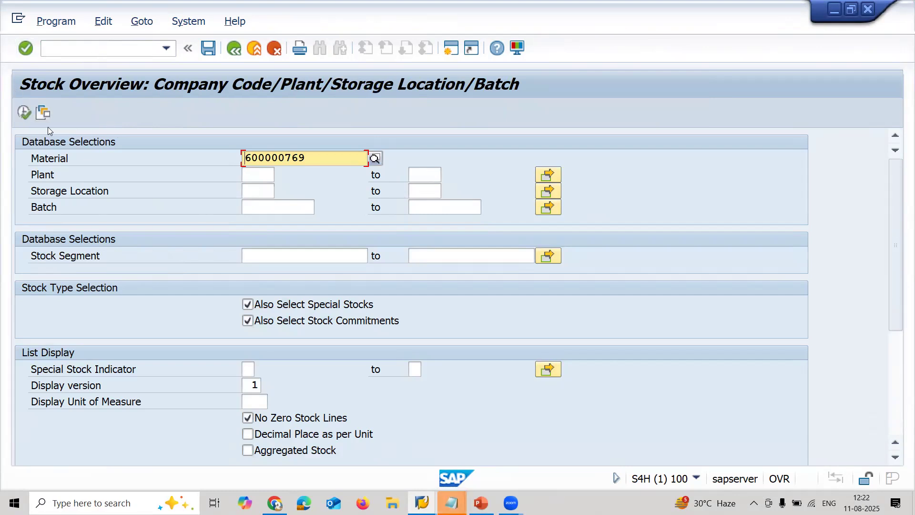
pyautogui.hotkey('shift', 'Right')
pyautogui.hotkey('shift', 'Right')
pyautogui.hotkey('shift', 'Right')
pyautogui.hotkey('shift', 'Right')
pyautogui.hotkey('shift', 'Right')
pyautogui.hotkey('shift', 'Right')
pyautogui.hotkey('shift', 'Right')
pyautogui.hotkey('shift', 'Right')
pyautogui.hotkey('shift', 'Right')
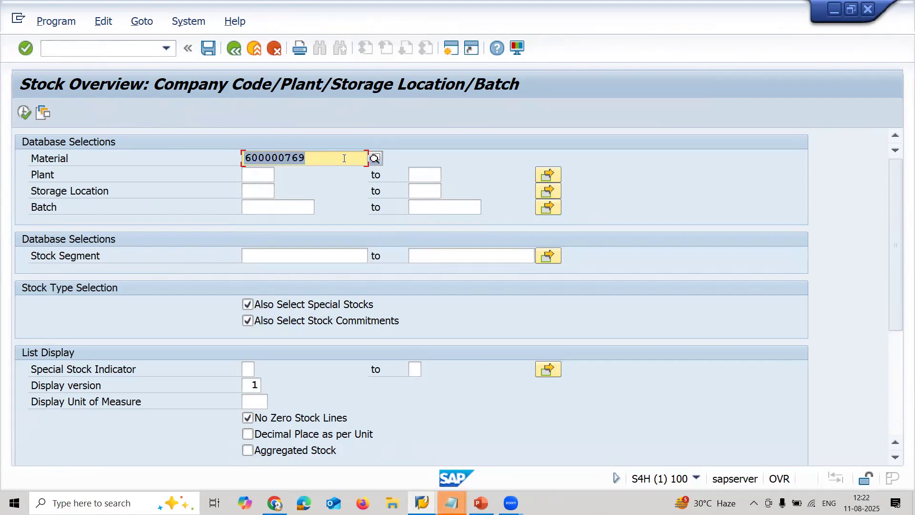
pyautogui.click(23, 113)
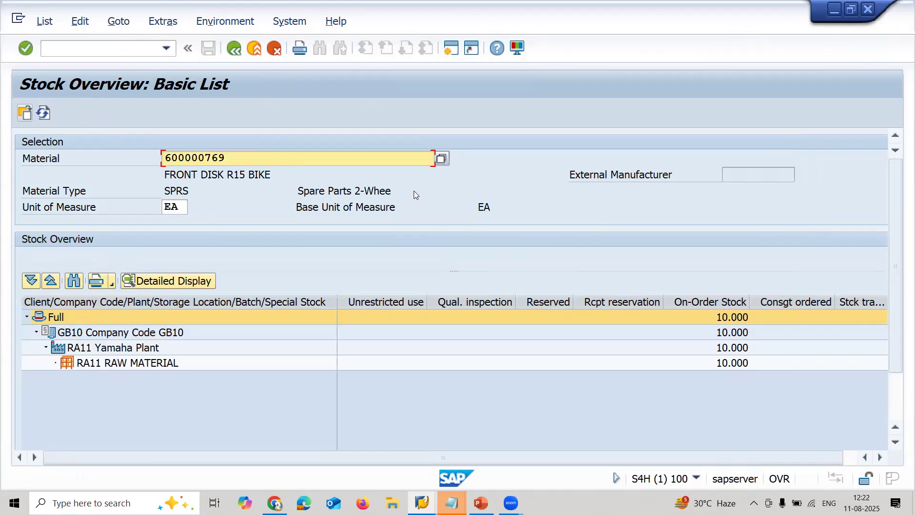
pyautogui.click(706, 301)
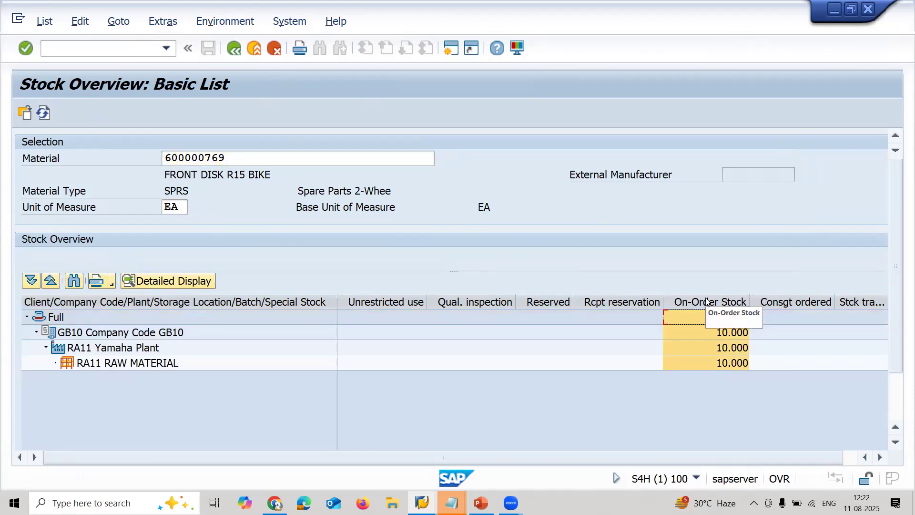
# - Start MIGO in the second SAP session and load the copied purchase order number for goods receipt
pyautogui.click(422, 502)
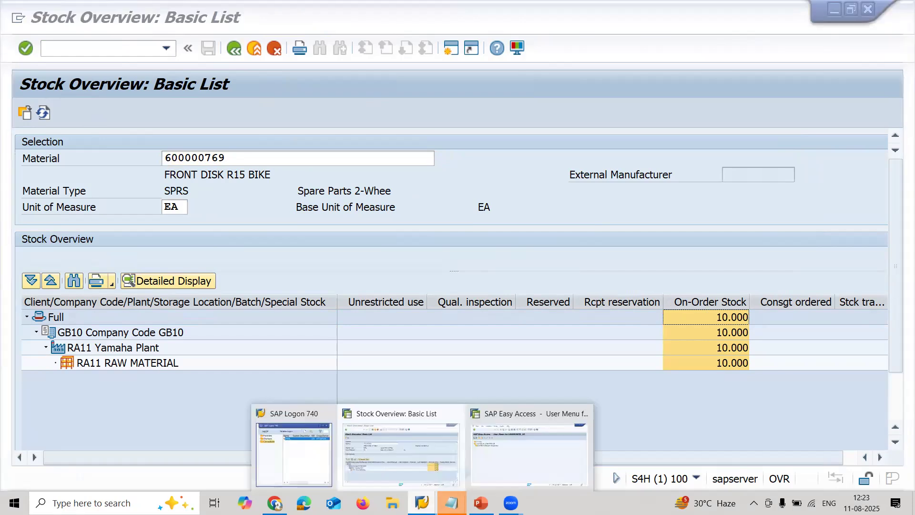
pyautogui.click(501, 472)
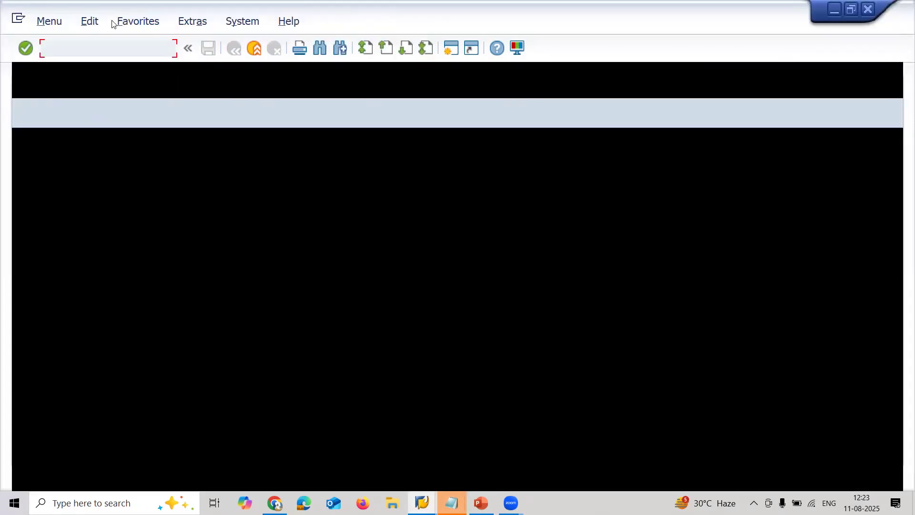
pyautogui.write('MIGO')
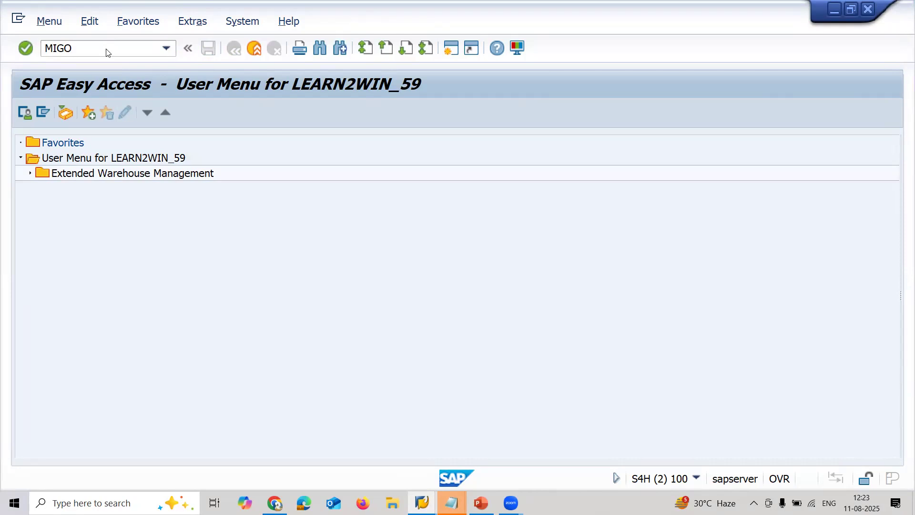
pyautogui.press('Return')
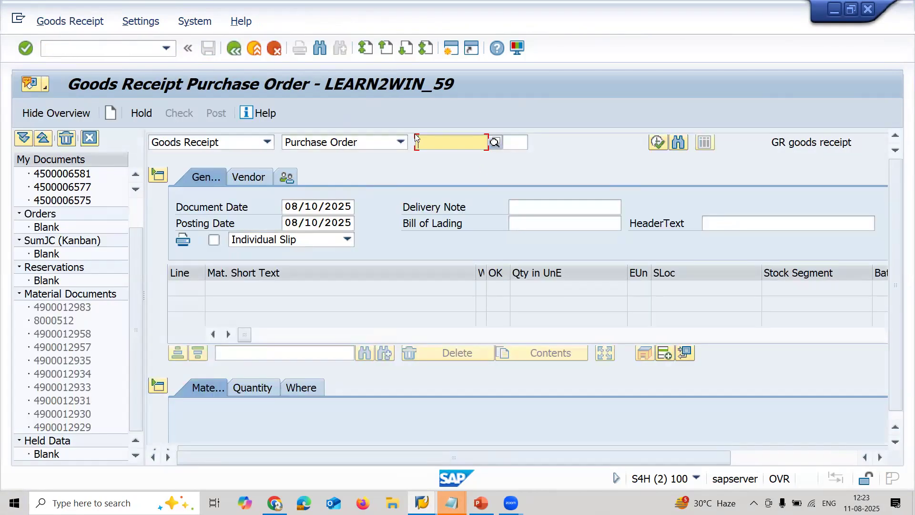
pyautogui.hotkey('ctrl', 'v')
pyautogui.press('Return')
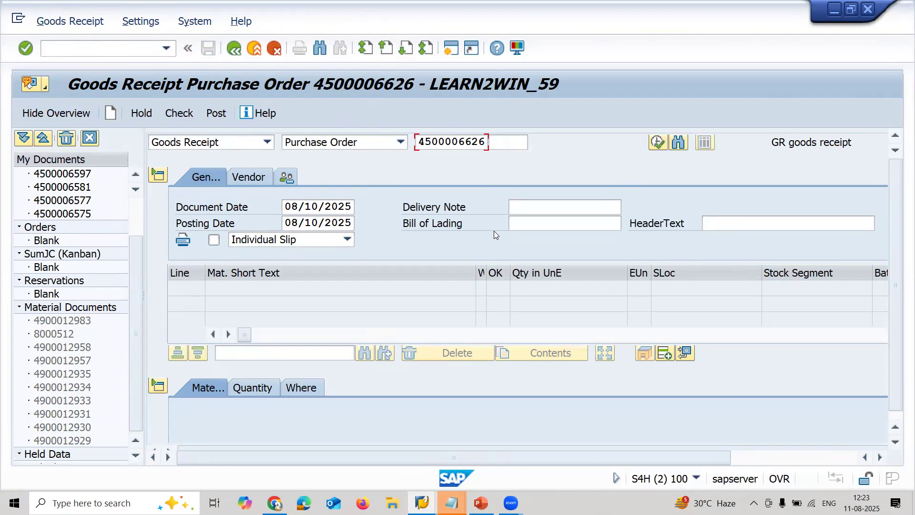
# - Review the FRONT DISK R15 BIKE line, mark it as Item OK and post the goods receipt
pyautogui.click(811, 461)
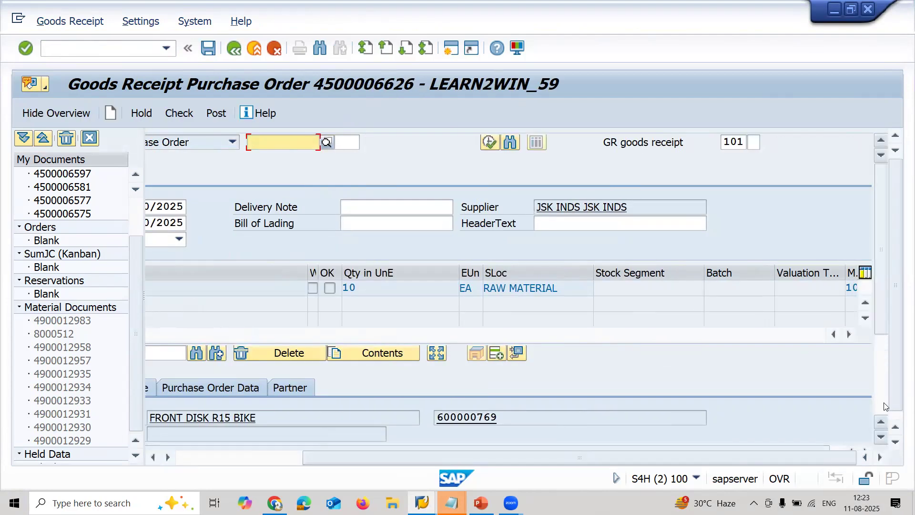
pyautogui.click(883, 399)
pyautogui.click(240, 456)
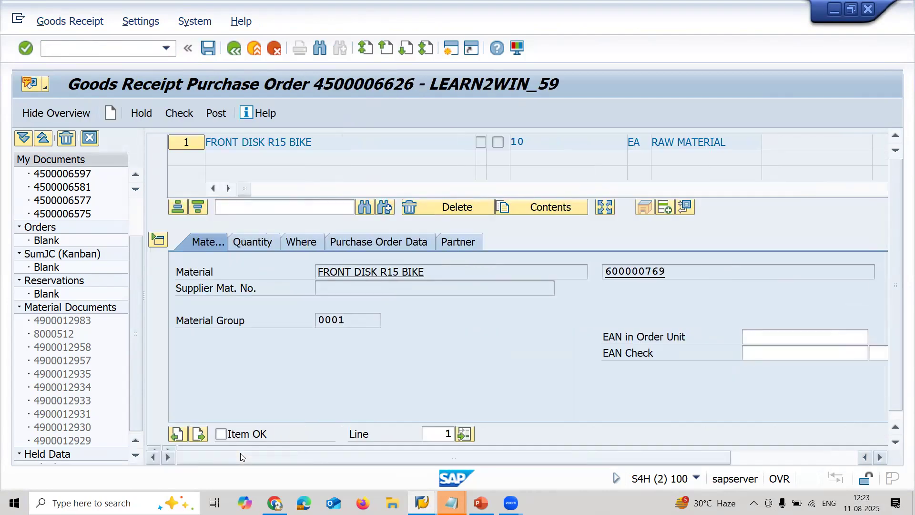
pyautogui.click(217, 112)
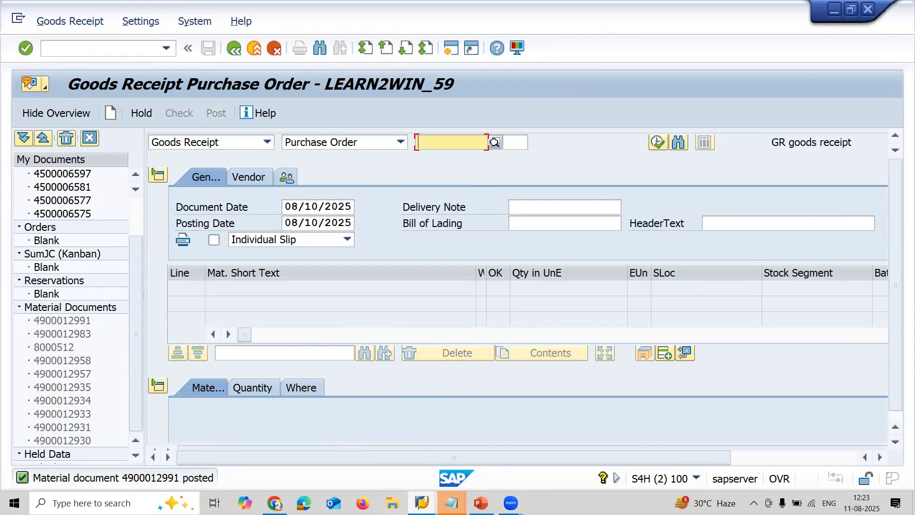
# - Refresh the stock overview in the other session to check the material's unrestricted-use stock, and return to the goods receipt
pyautogui.moveTo(422, 503)
pyautogui.click(406, 451)
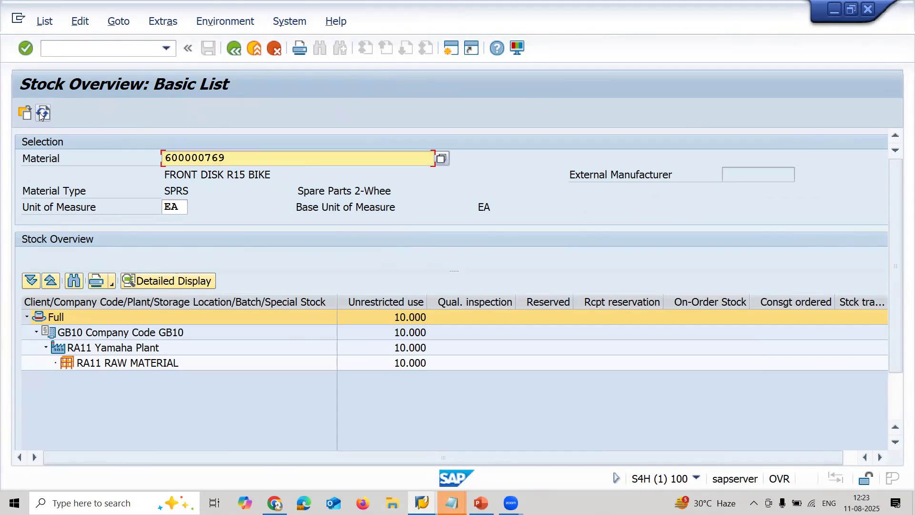
pyautogui.hotkey('alt', 'Tab')
# - Leave the goods receipt and start the incoming invoice transaction in the same session
pyautogui.click(62, 49)
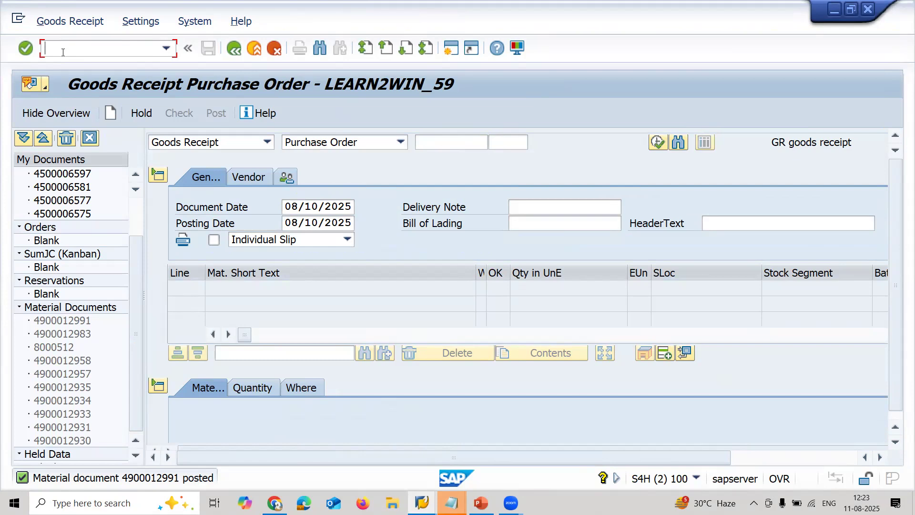
pyautogui.write('/NMIRO')
pyautogui.press('Return')
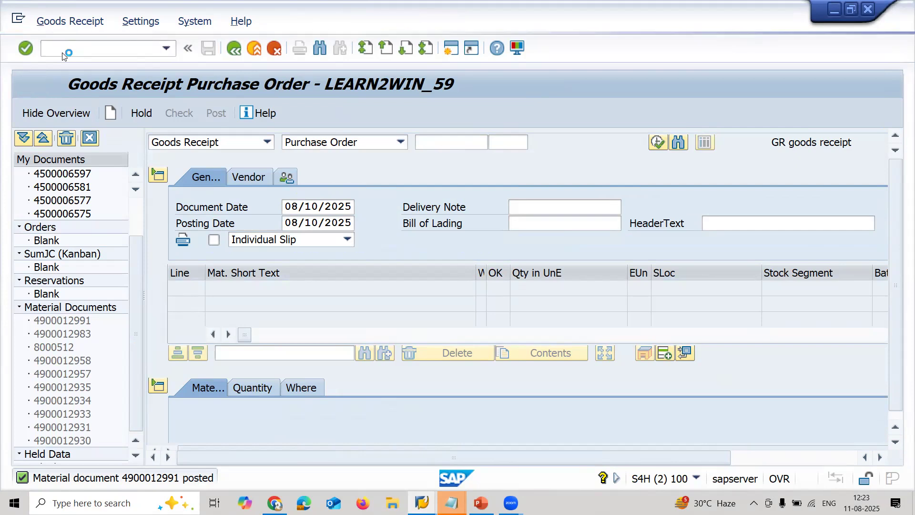
# - Set the invoice date to 08/09/2025, enable Calculate Tax and load the copied purchase order number into the incoming invoice
pyautogui.click(163, 207)
pyautogui.click(173, 221)
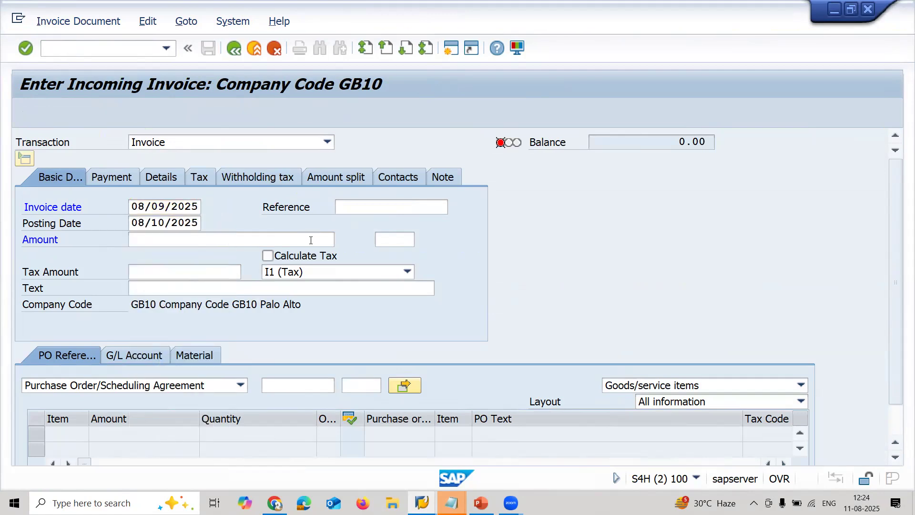
pyautogui.click(292, 260)
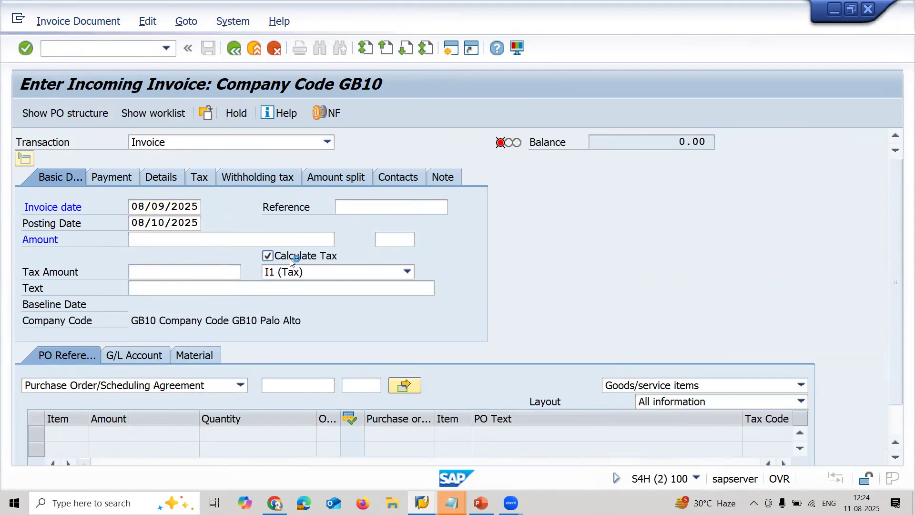
pyautogui.click(301, 386)
pyautogui.hotkey('ctrl', 'v')
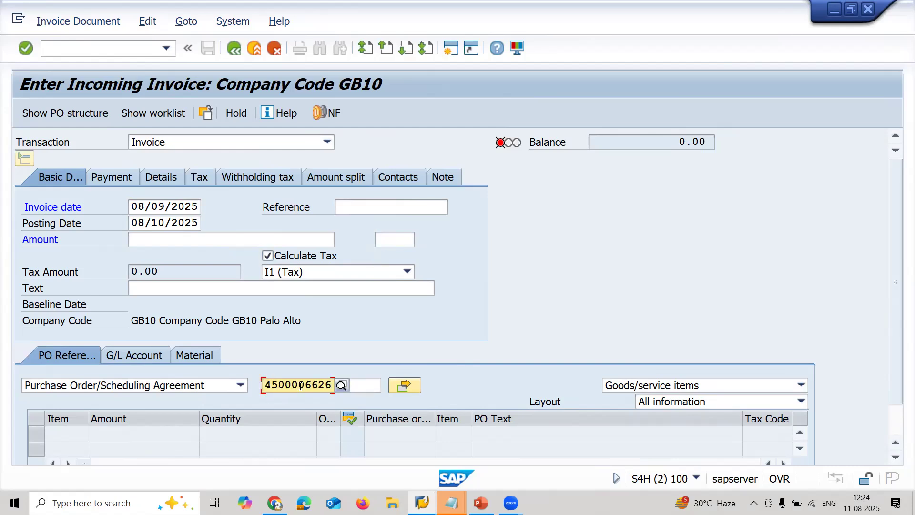
pyautogui.press('Return')
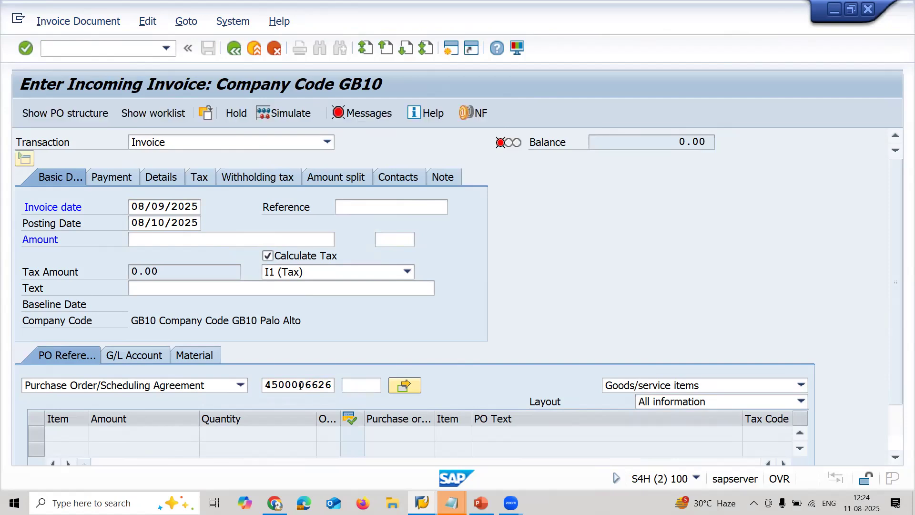
# - Enter 17700 as the invoice amount to match the balance
pyautogui.hotkey('shift', 'Right')
pyautogui.hotkey('shift', 'Right')
pyautogui.hotkey('shift', 'Right')
pyautogui.hotkey('shift', 'Right')
pyautogui.hotkey('shift', 'Right')
pyautogui.hotkey('shift', 'Right')
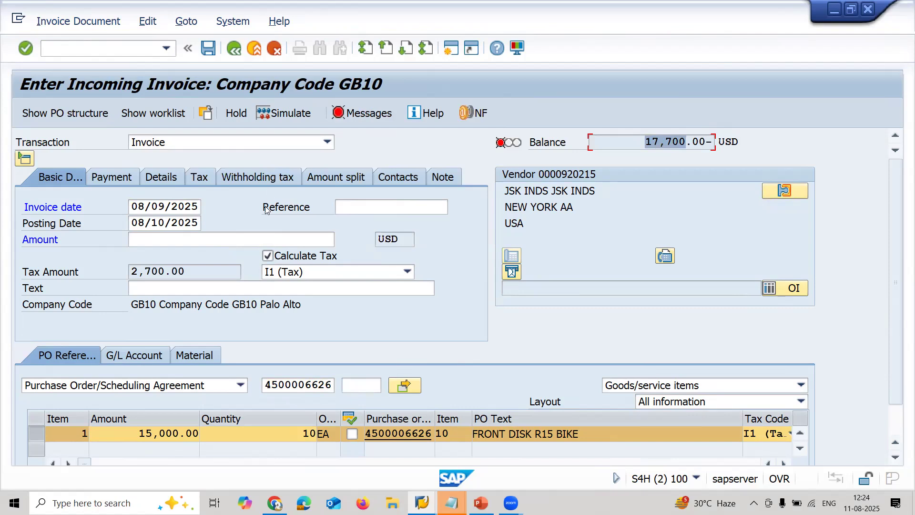
pyautogui.click(255, 239)
pyautogui.write('17700')
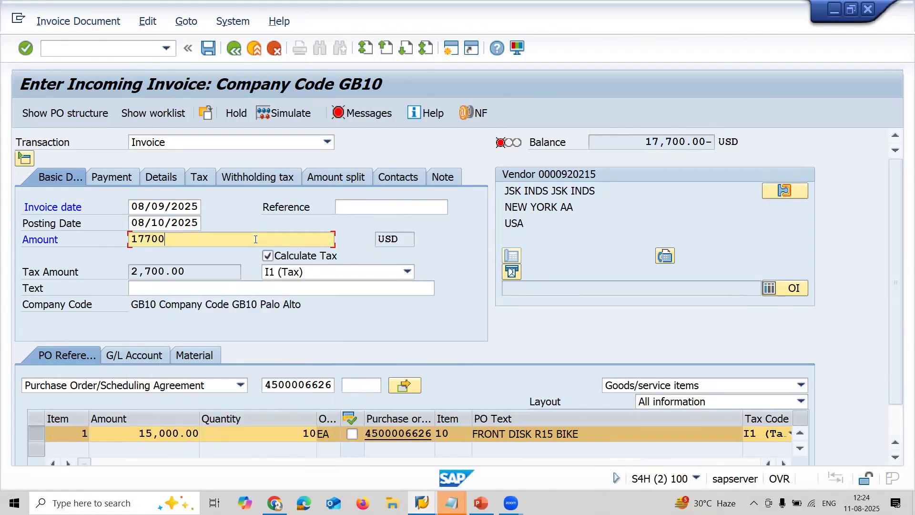
pyautogui.press('Return')
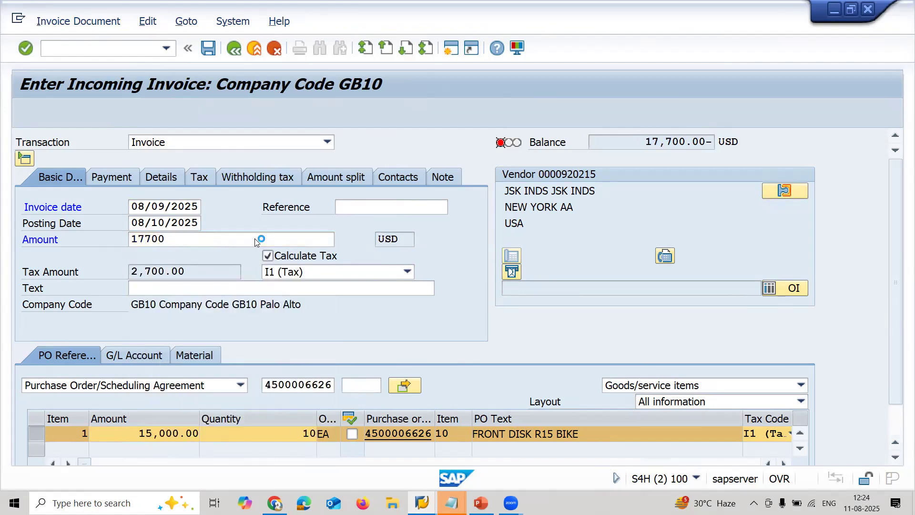
# - Set the payment baseline date to 08/15/2025 and post the invoice
pyautogui.click(140, 206)
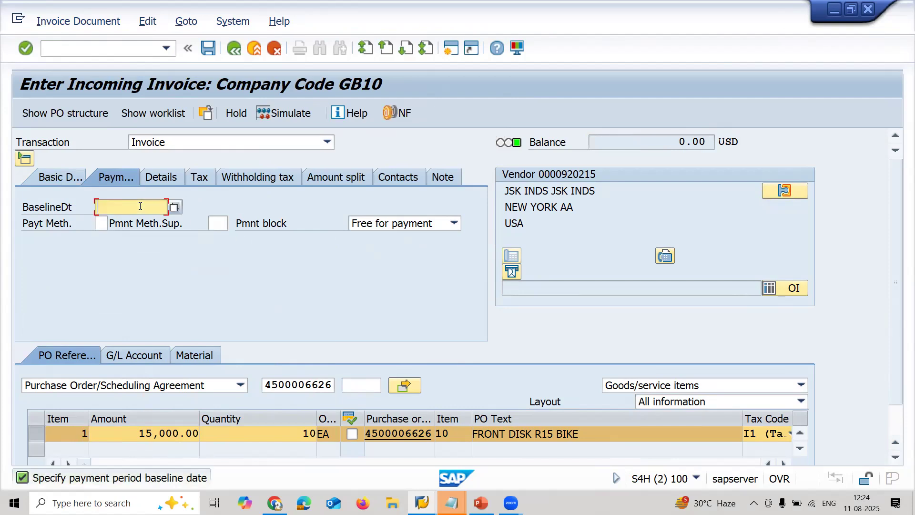
pyautogui.click(177, 210)
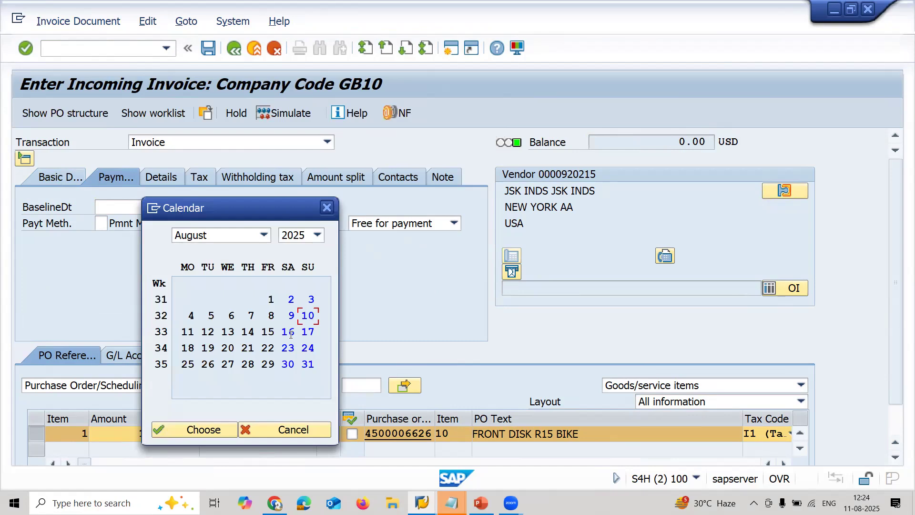
pyautogui.doubleClick(270, 330)
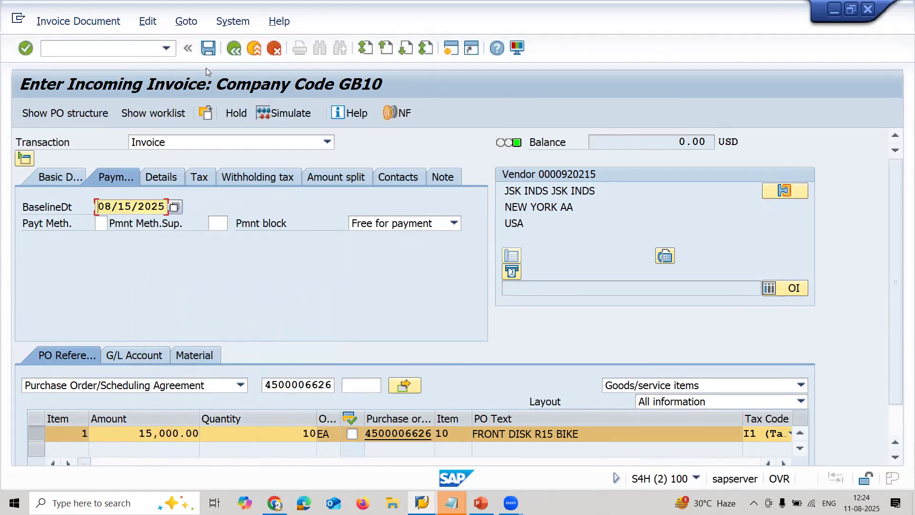
pyautogui.click(213, 46)
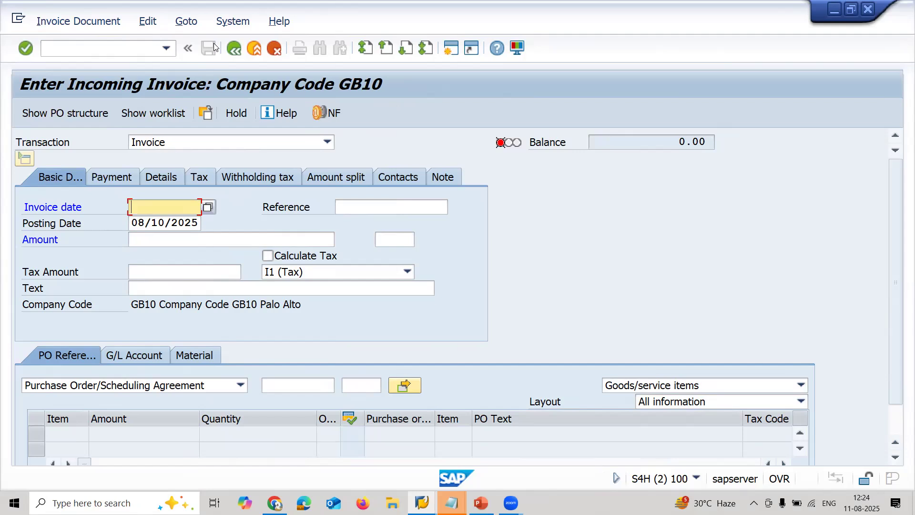
# - Leave the invoice entry, start MIGO and load the posted goods receipt's material document as a Return Delivery
pyautogui.click(102, 53)
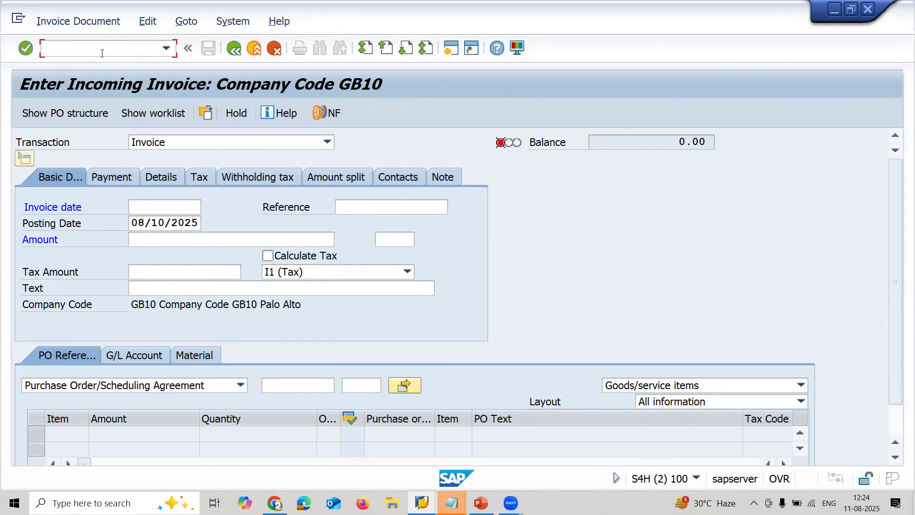
pyautogui.write('/N')
pyautogui.press('Return')
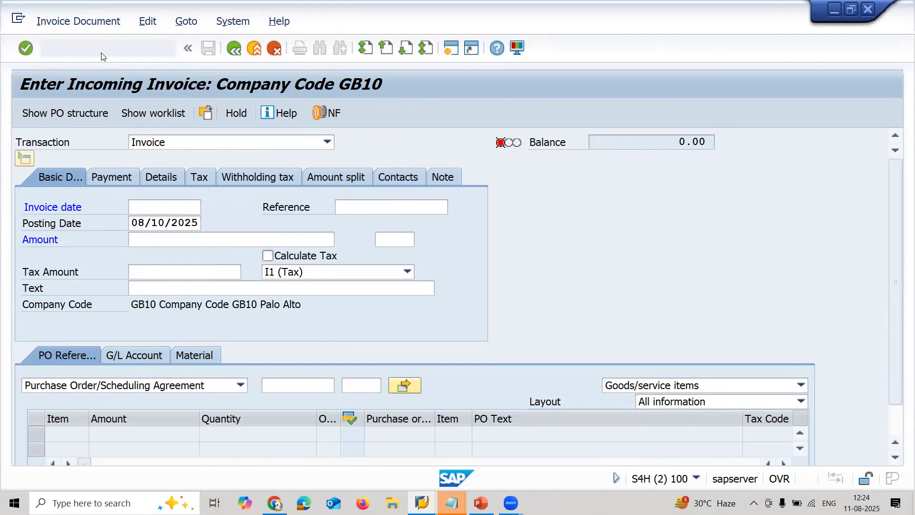
pyautogui.write('MIGO')
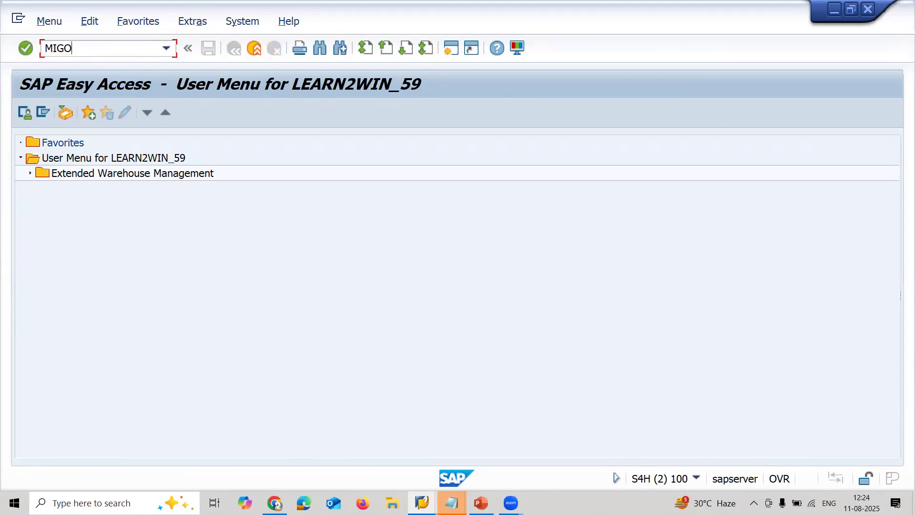
pyautogui.press('Return')
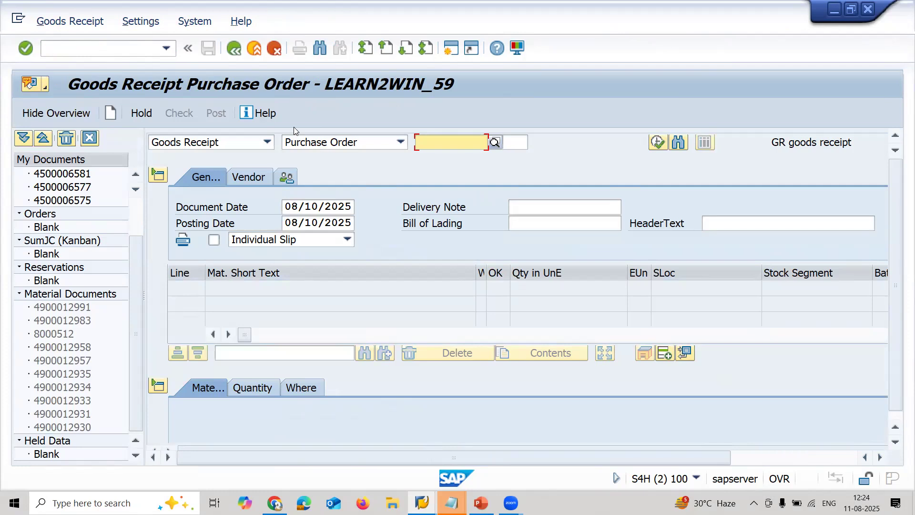
pyautogui.click(255, 142)
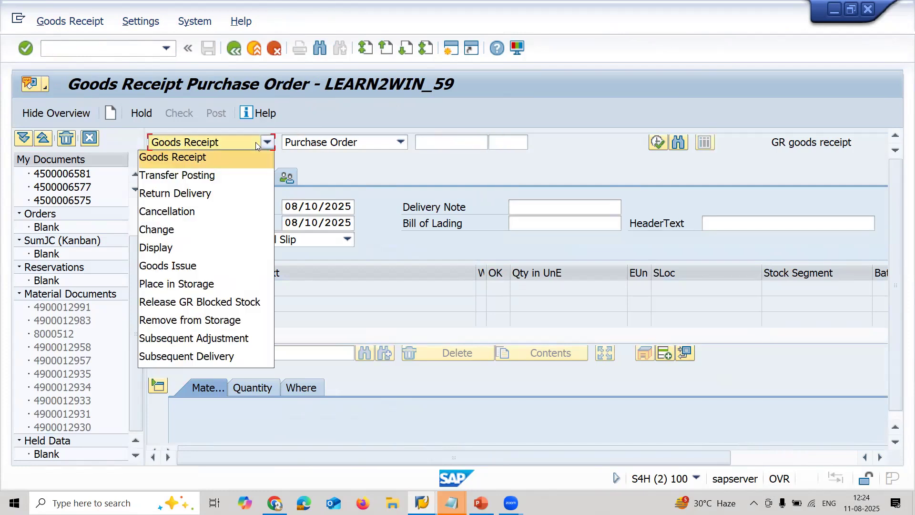
pyautogui.click(236, 199)
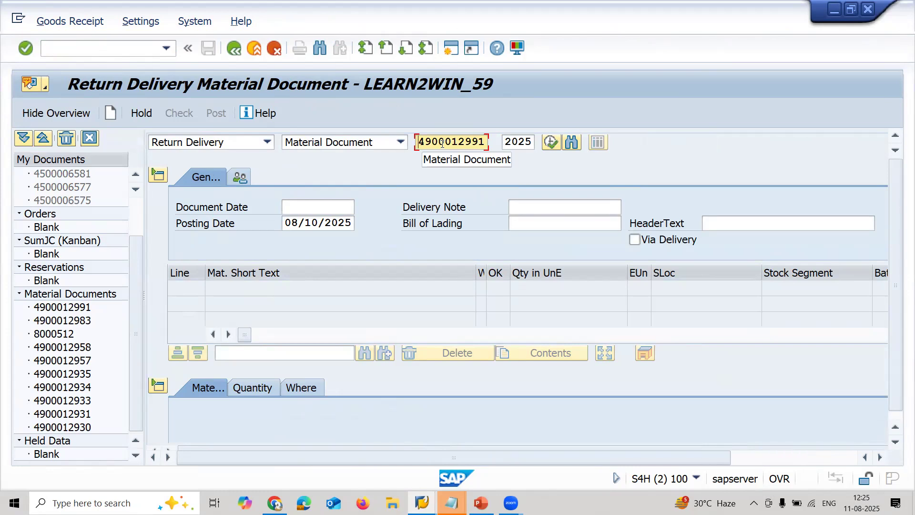
pyautogui.press('Return')
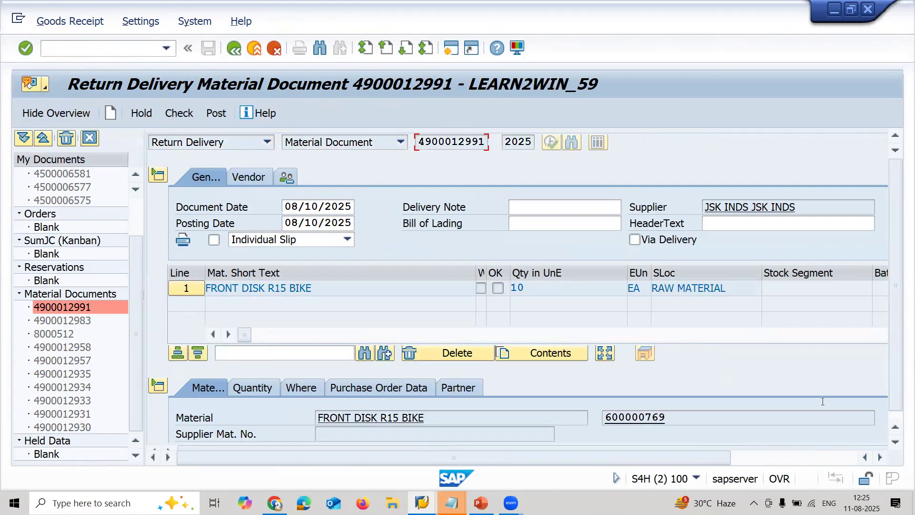
# - Set the item's reason for movement to 0001 Poor quality, mark it as Item OK and post the return delivery
pyautogui.click(834, 457)
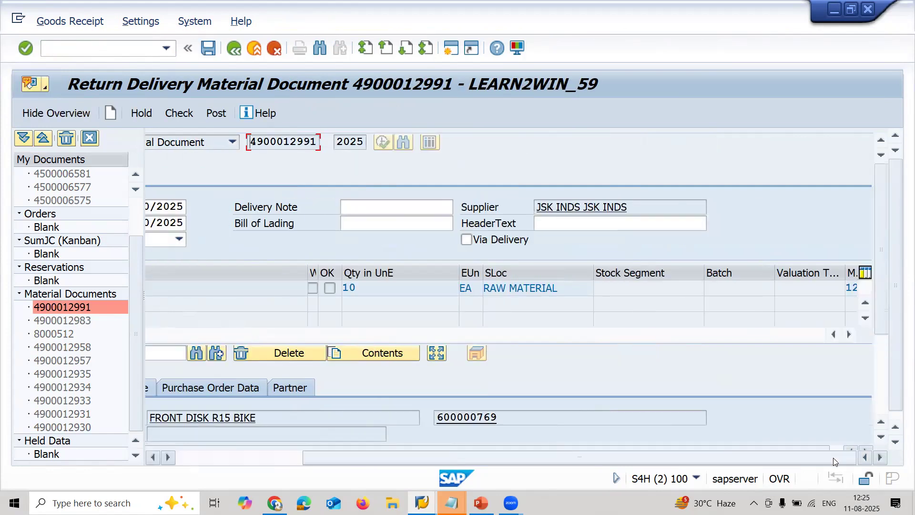
pyautogui.click(880, 396)
pyautogui.click(864, 457)
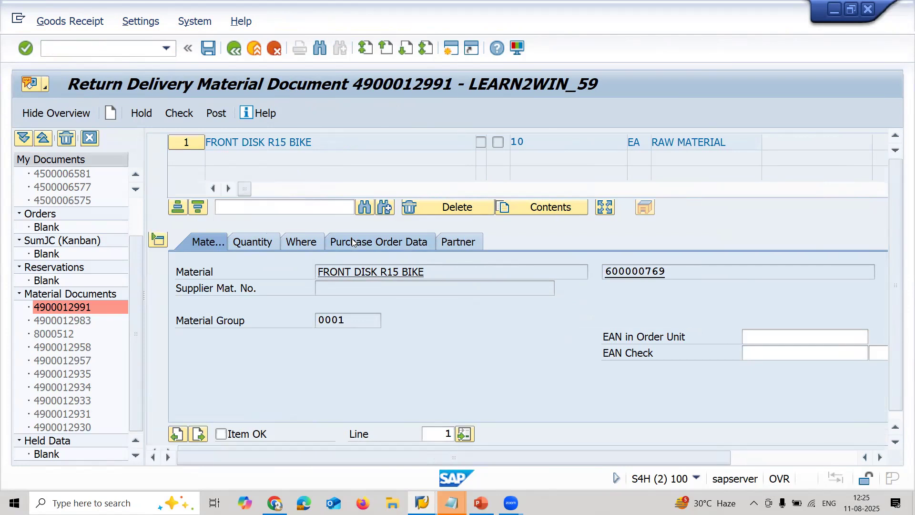
pyautogui.click(313, 245)
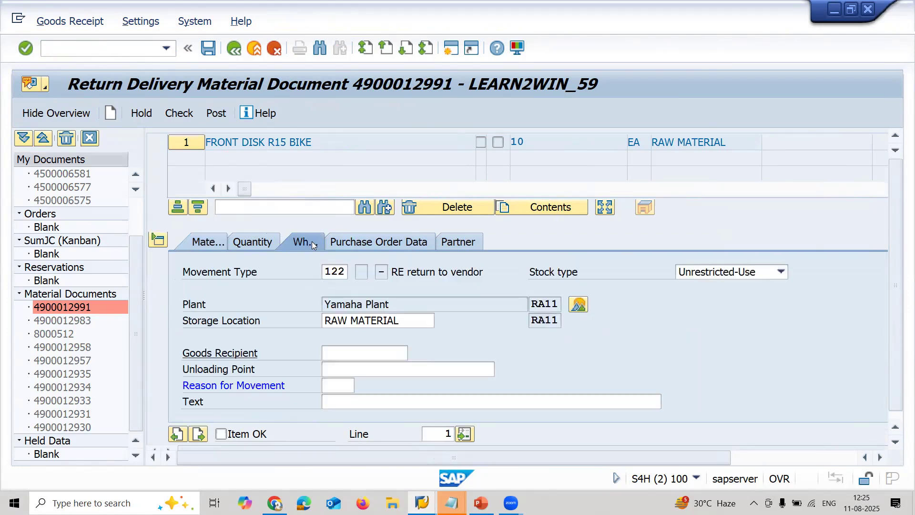
pyautogui.click(334, 379)
pyautogui.click(361, 385)
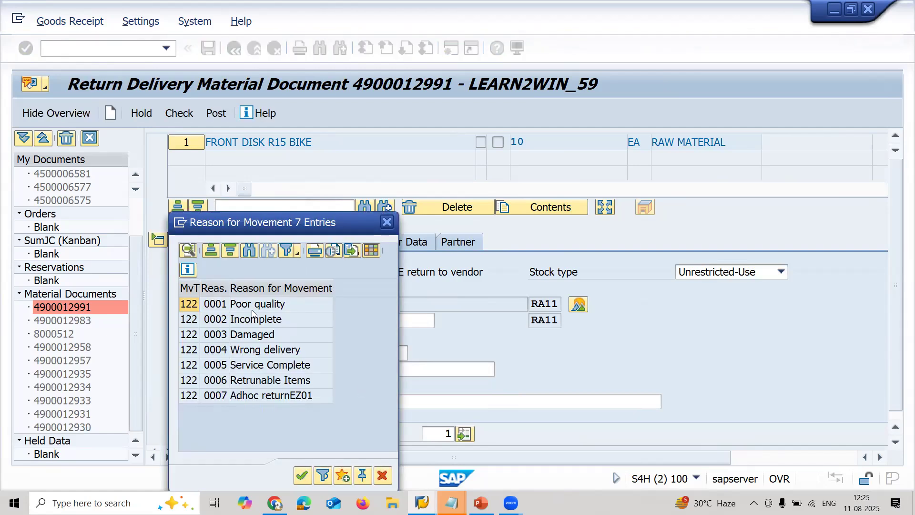
pyautogui.doubleClick(252, 309)
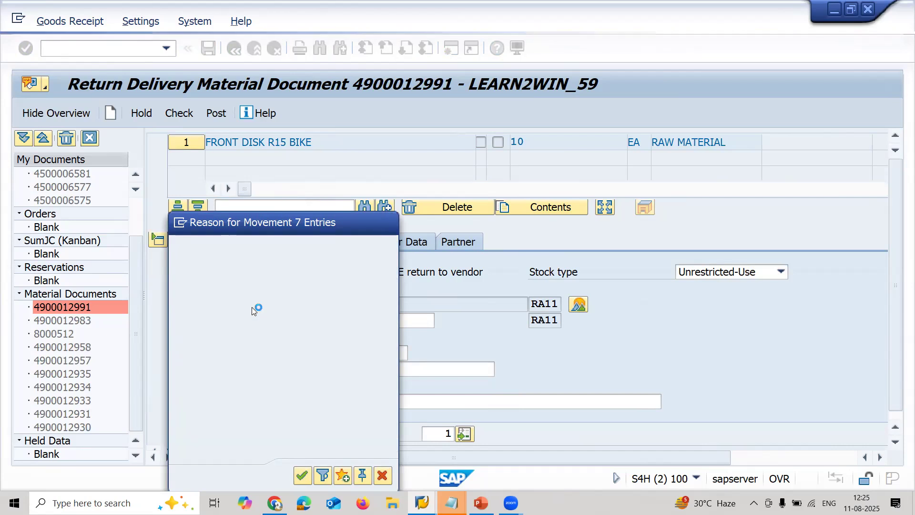
pyautogui.click(220, 434)
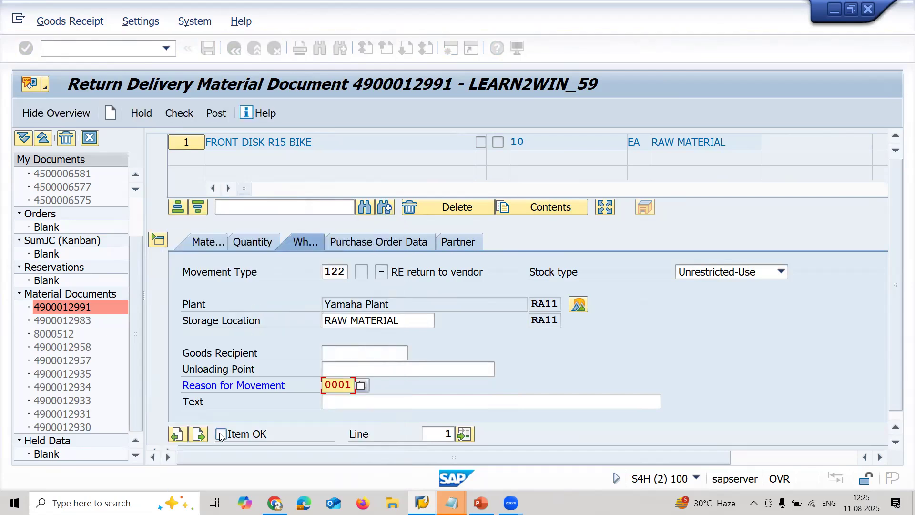
pyautogui.click(207, 118)
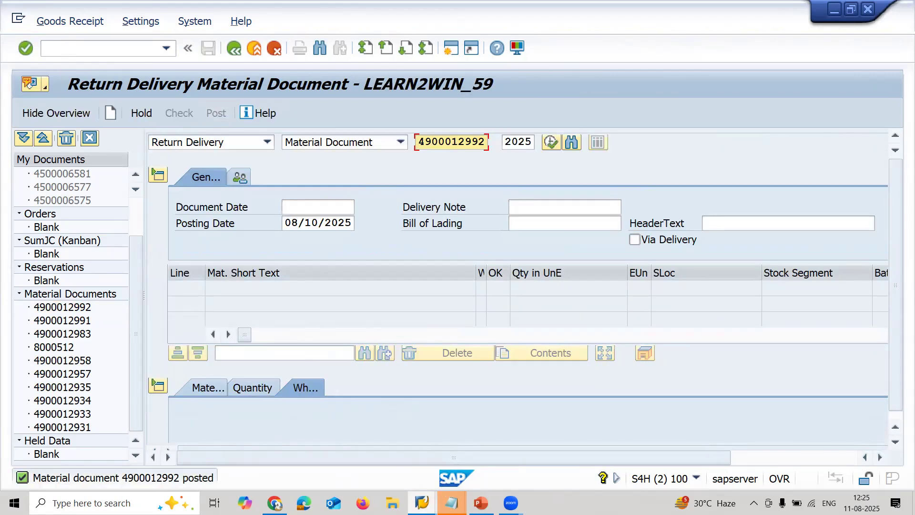
# - Refresh the stock overview in the other session to check FRONT DISK R15 BIKE stock after the return, and go back to MIGO
pyautogui.moveTo(421, 503)
pyautogui.click(418, 475)
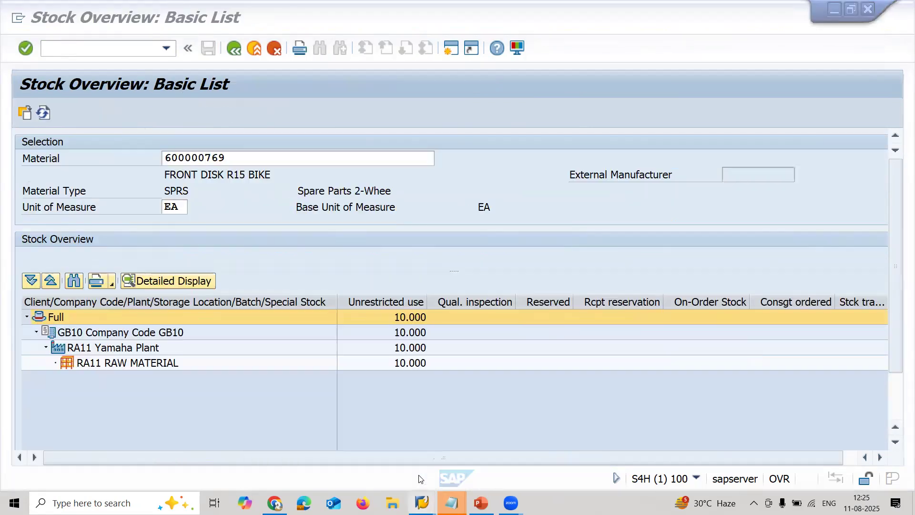
pyautogui.click(47, 112)
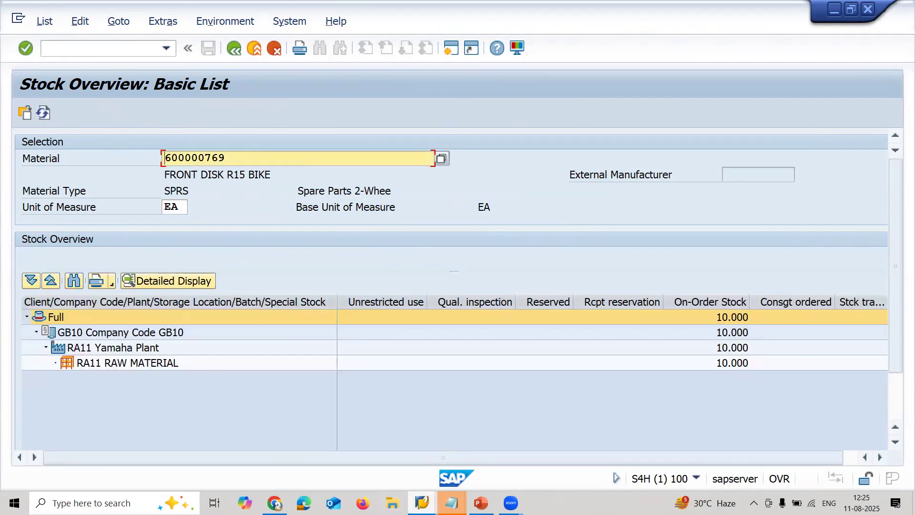
pyautogui.moveTo(422, 502)
pyautogui.click(528, 457)
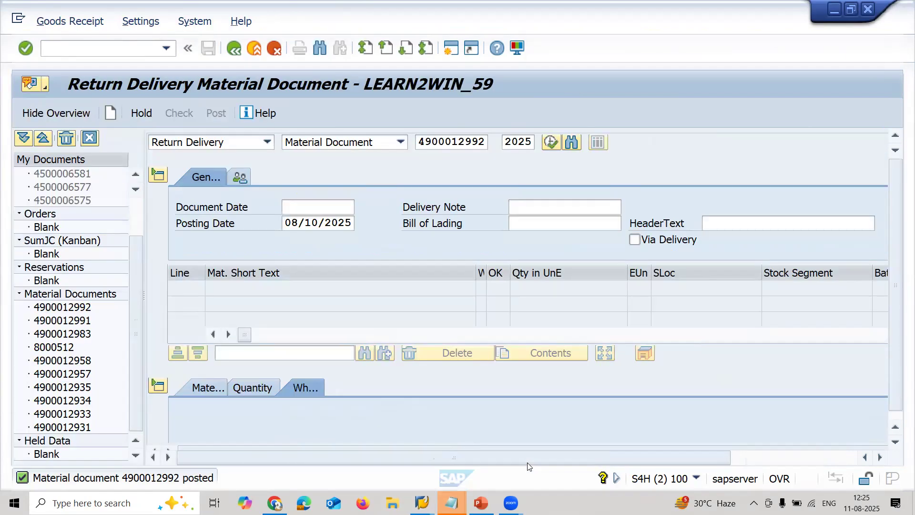
# - Start the incoming invoice transaction, switch it to Credit Memo and set the document date to 08/09/2025
pyautogui.click(83, 47)
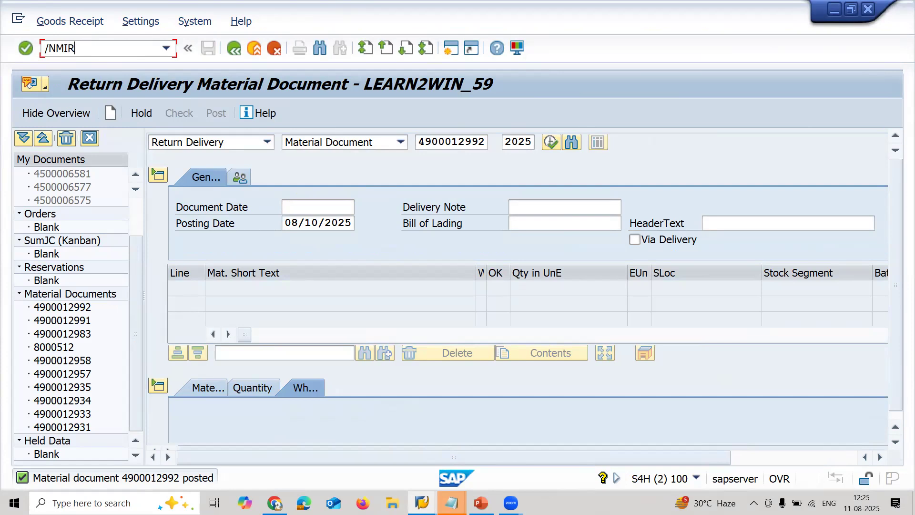
pyautogui.press('Return')
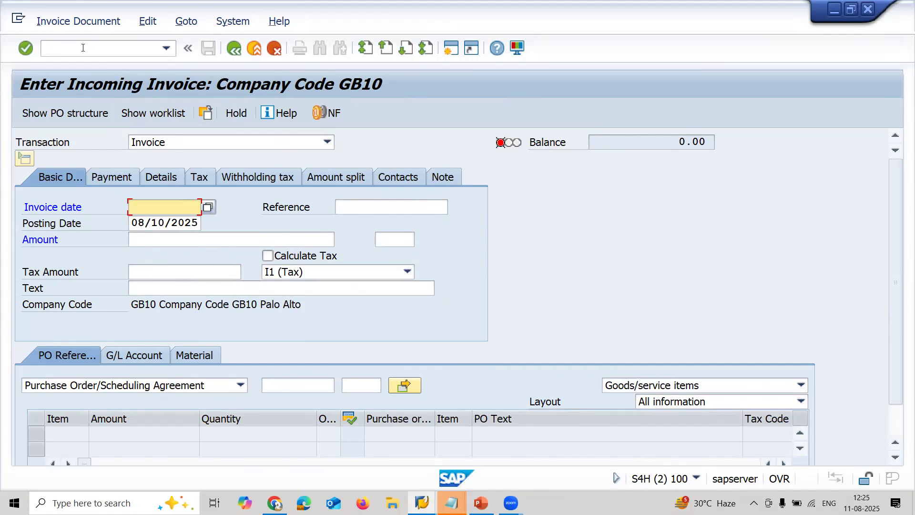
pyautogui.click(214, 139)
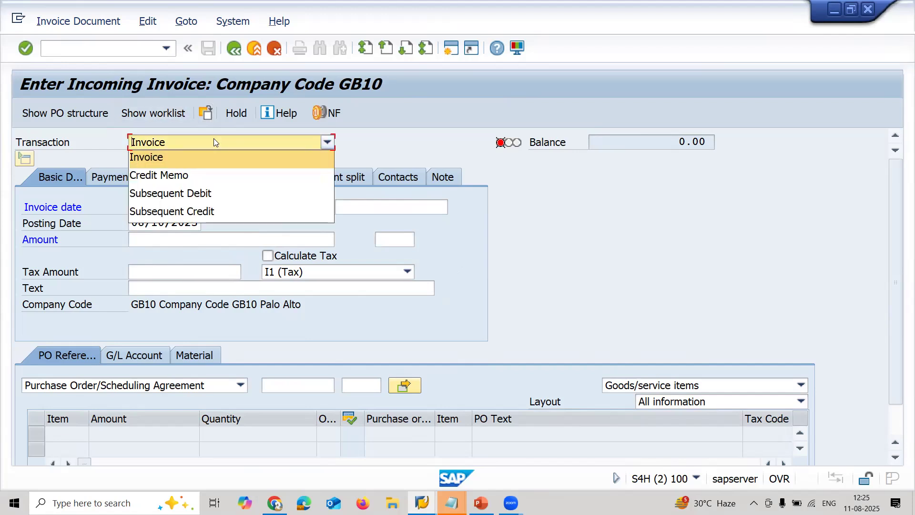
pyautogui.click(204, 173)
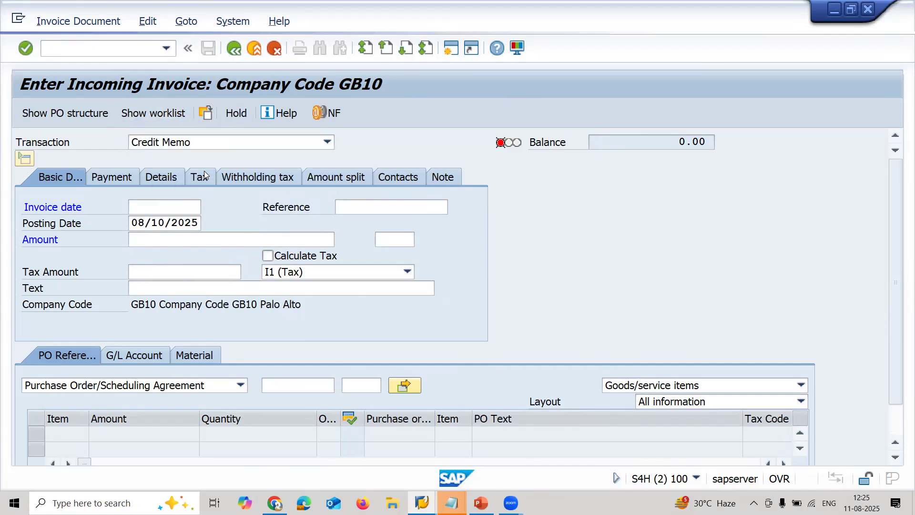
pyautogui.press('Down')
pyautogui.press('Down')
pyautogui.press('Return')
pyautogui.press('Return')
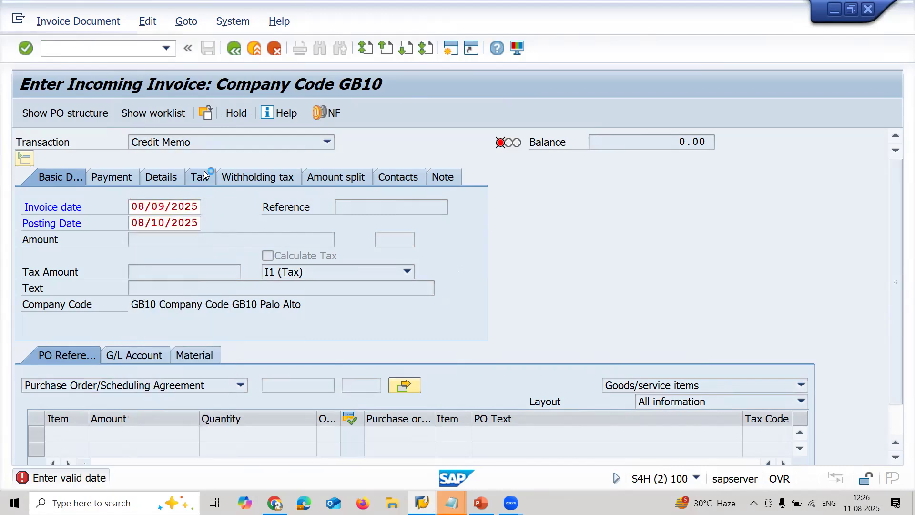
# - Load the copied purchase order number into the credit memo
pyautogui.click(303, 389)
pyautogui.hotkey('ctrl', 'v')
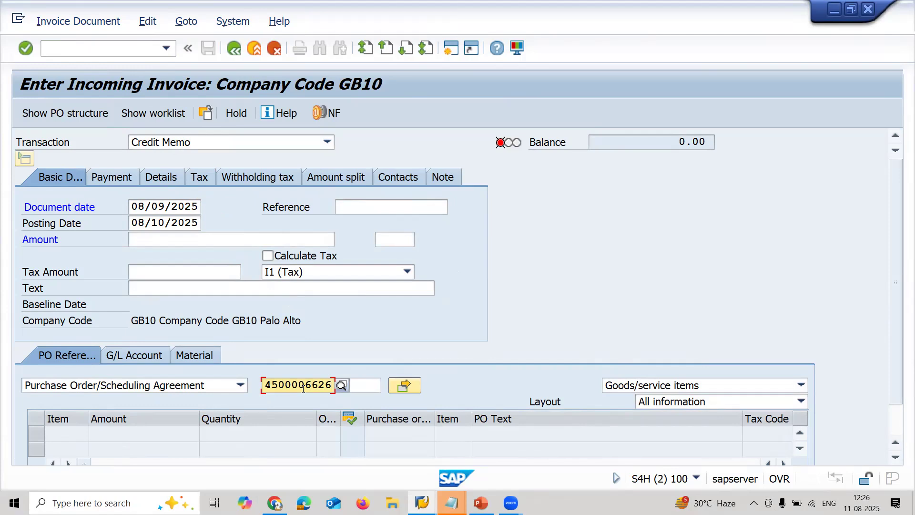
pyautogui.press('Return')
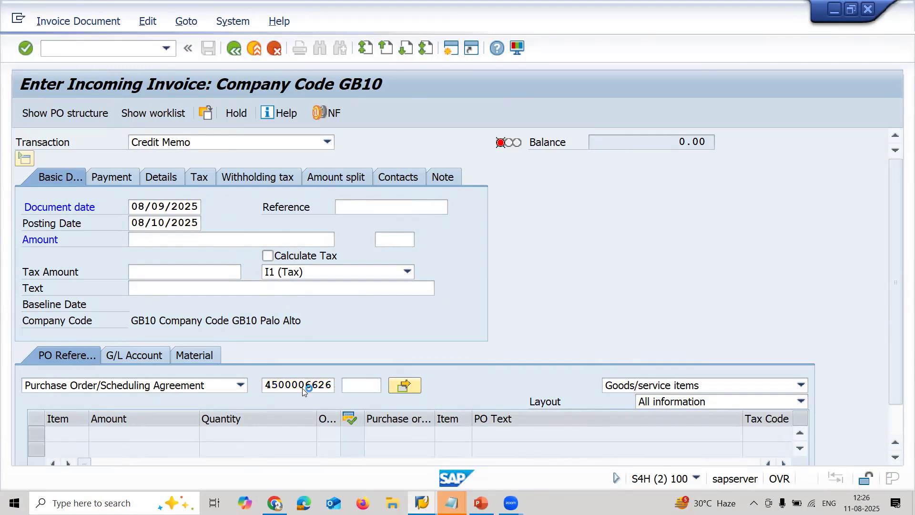
# - Turn on tax calculation for the credit memo and set its payment baseline date to 08/15/2025
pyautogui.click(306, 257)
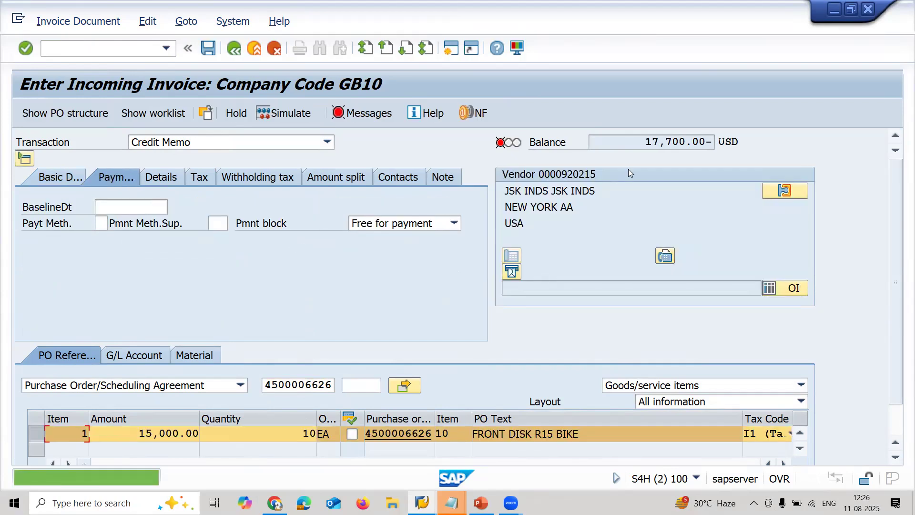
pyautogui.hotkey('shift', 'Right')
pyautogui.hotkey('shift', 'Right')
pyautogui.hotkey('shift', 'Right')
pyautogui.hotkey('shift', 'Right')
pyautogui.hotkey('shift', 'Right')
pyautogui.hotkey('shift', 'Right')
pyautogui.hotkey('shift', 'Right')
pyautogui.hotkey('shift', 'Right')
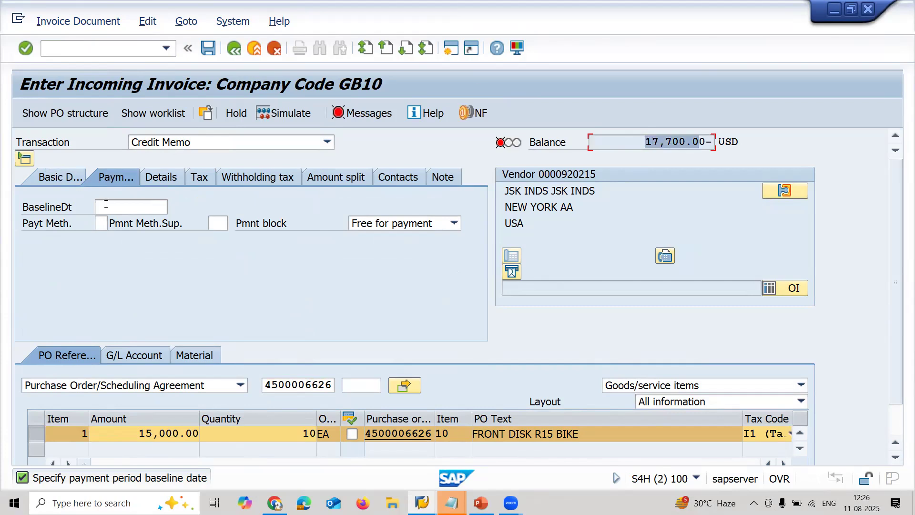
pyautogui.click(106, 205)
pyautogui.press('Return')
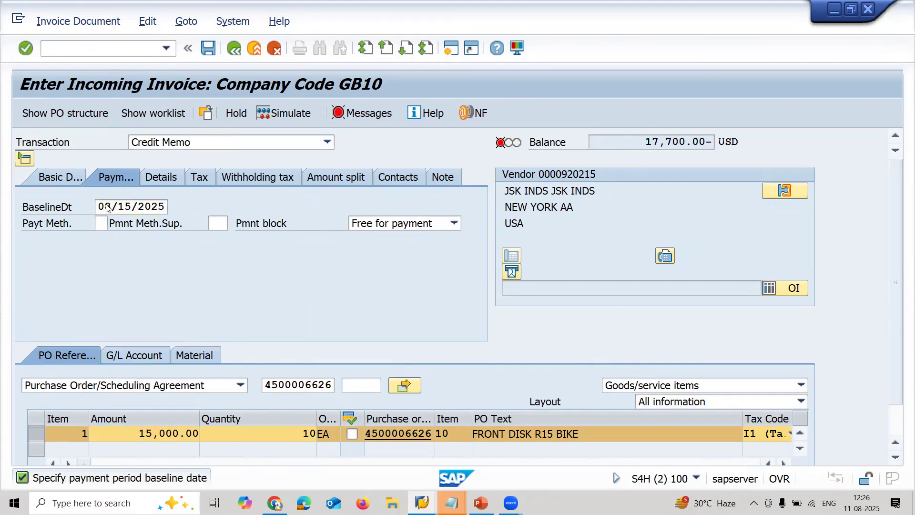
pyautogui.press('Return')
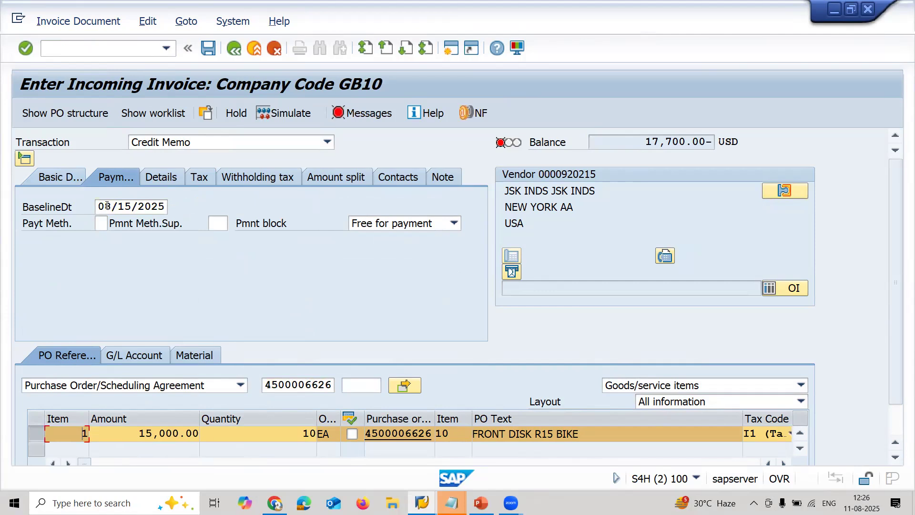
# - Enter 17700 USD as the credit memo's amount in the basic data and post the document
pyautogui.click(65, 177)
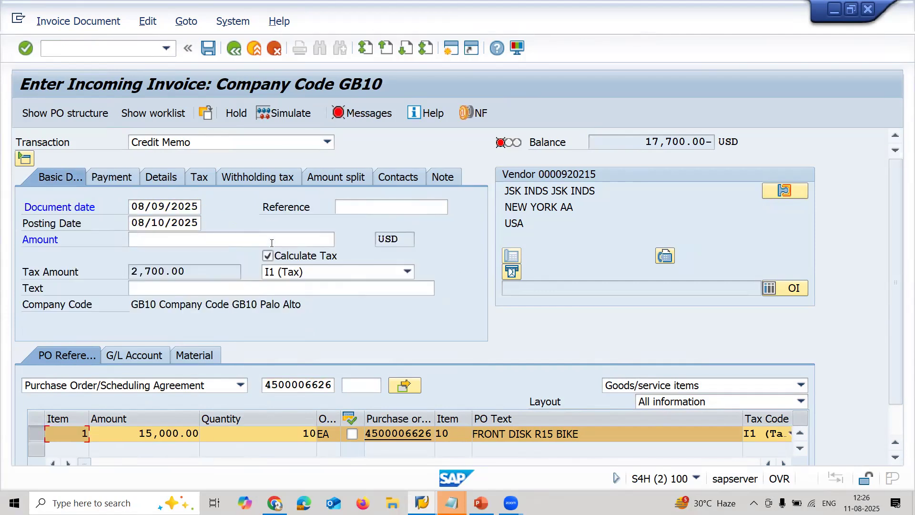
pyautogui.click(221, 235)
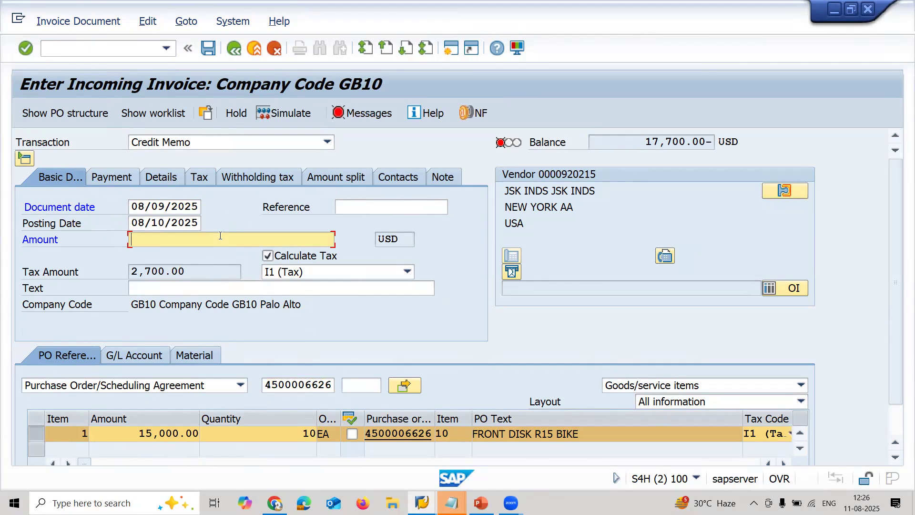
pyautogui.write('17700')
pyautogui.press('Return')
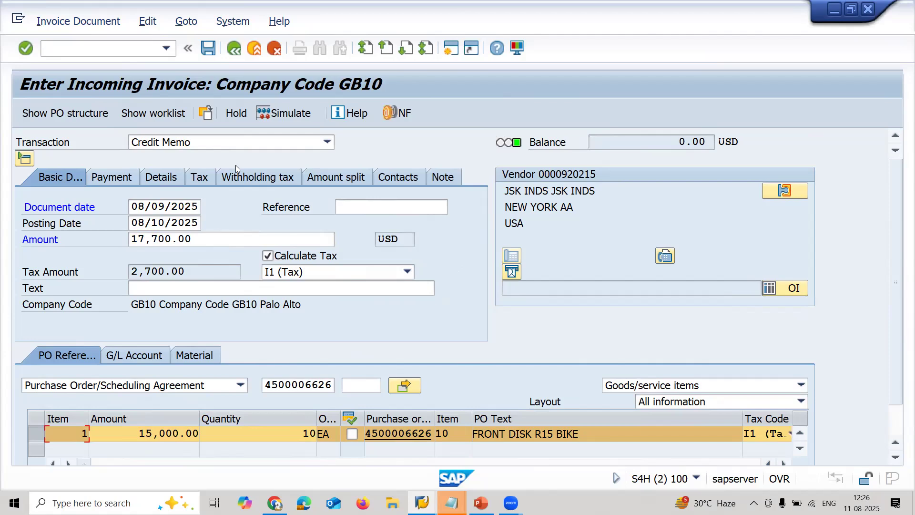
pyautogui.click(205, 48)
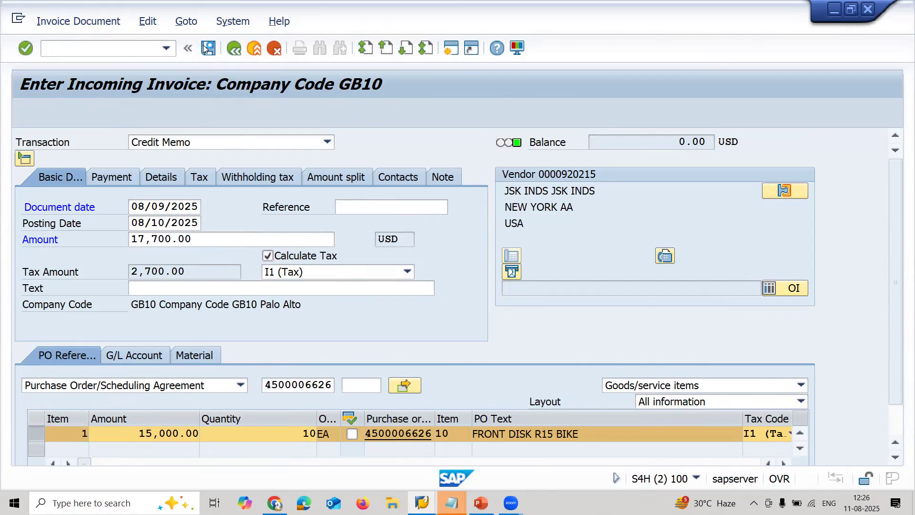
# - Switch to transaction ME23N and reload the same purchase order to display its current purchase order history
pyautogui.click(136, 47)
pyautogui.write('/NME23N')
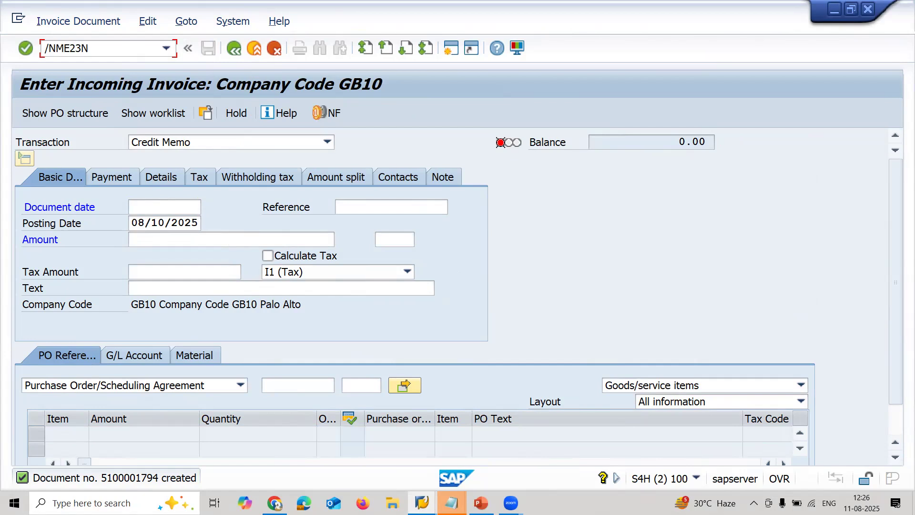
pyautogui.press('Return')
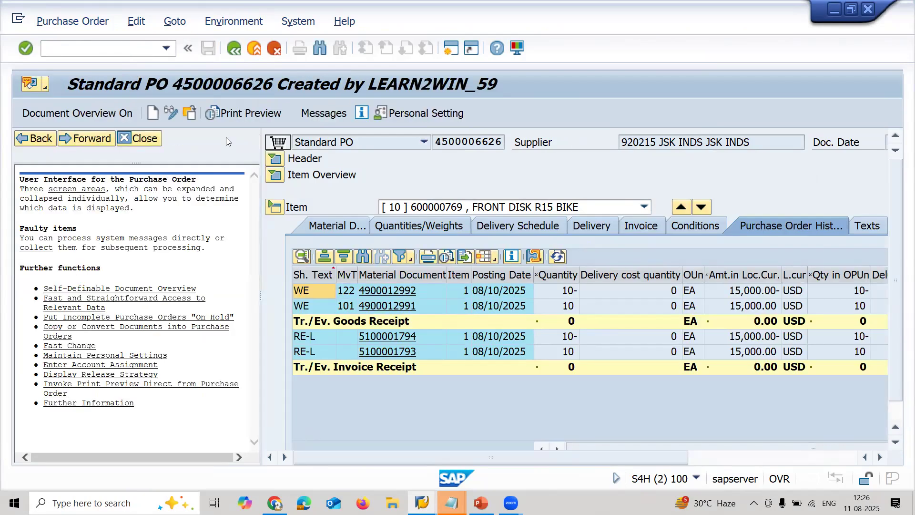
pyautogui.doubleClick(471, 142)
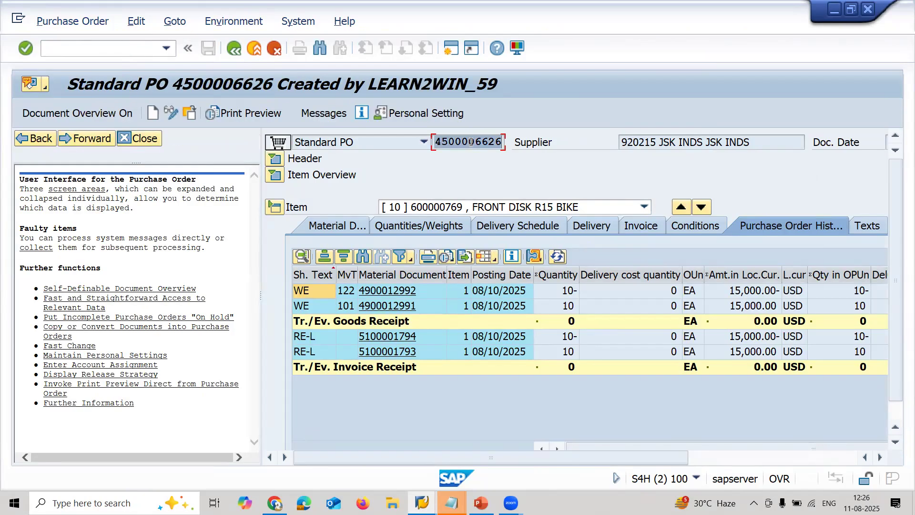
pyautogui.click(102, 21)
pyautogui.click(102, 41)
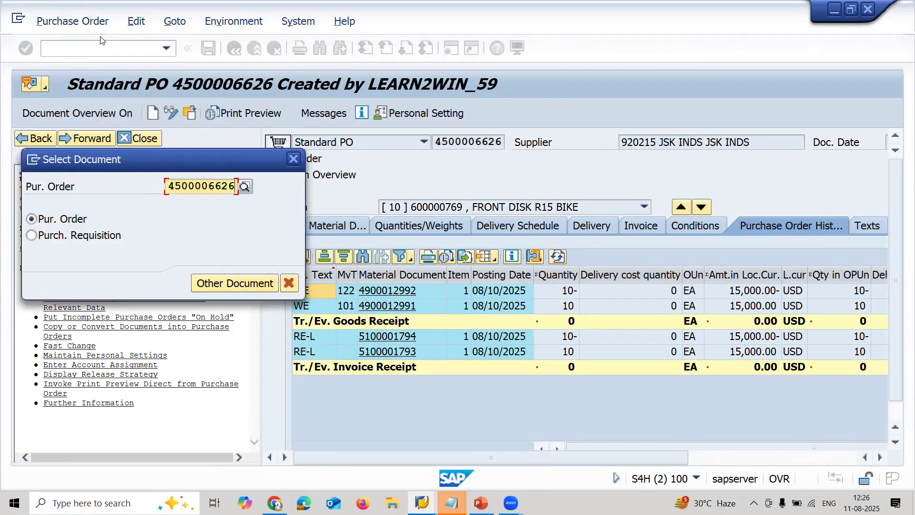
pyautogui.press('Return')
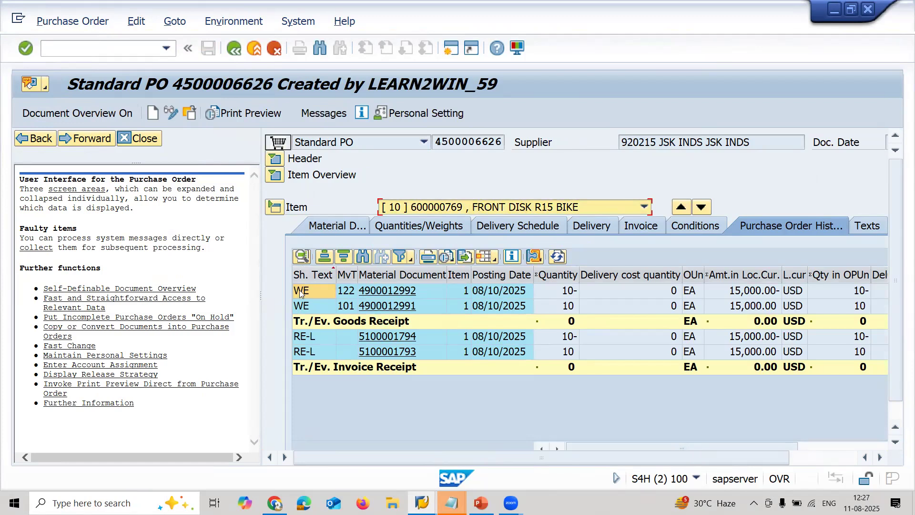
# - Examine the goods receipt, return delivery, invoice and credit memo entries in the purchase order history, including the credit memo's amount
pyautogui.click(301, 308)
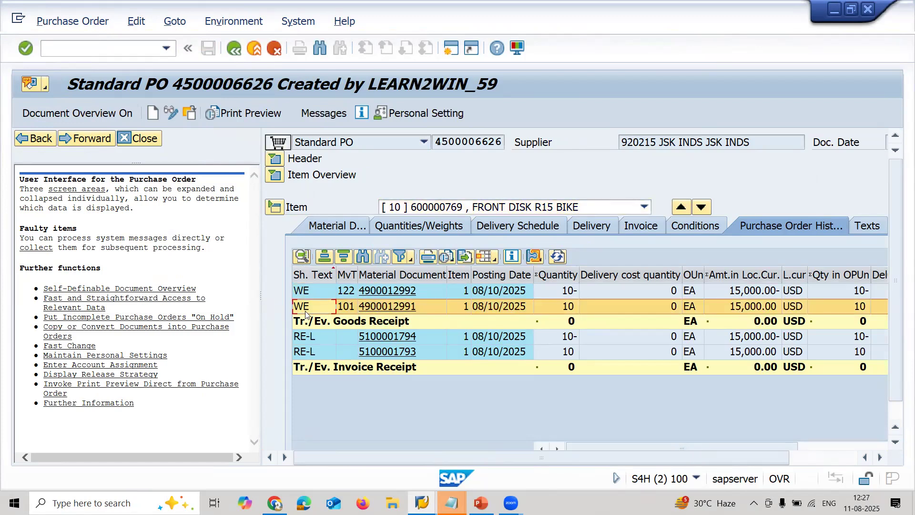
pyautogui.click(312, 352)
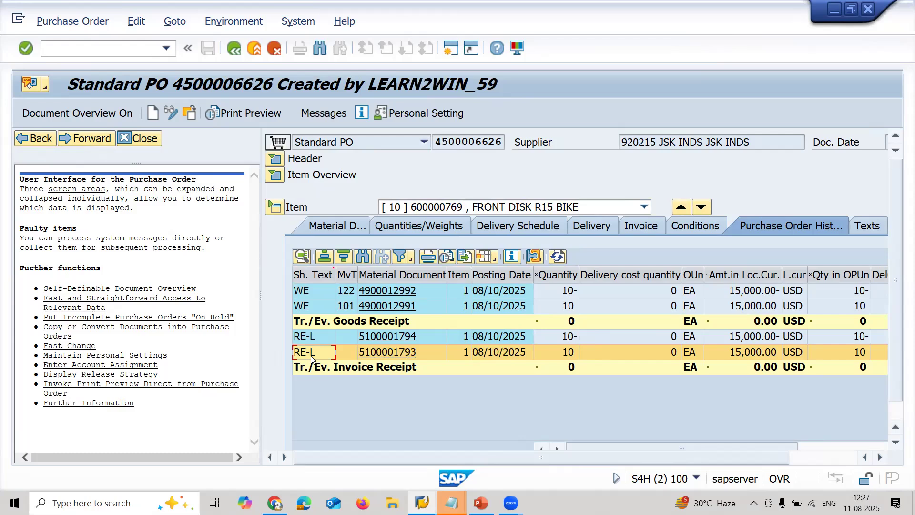
pyautogui.click(314, 291)
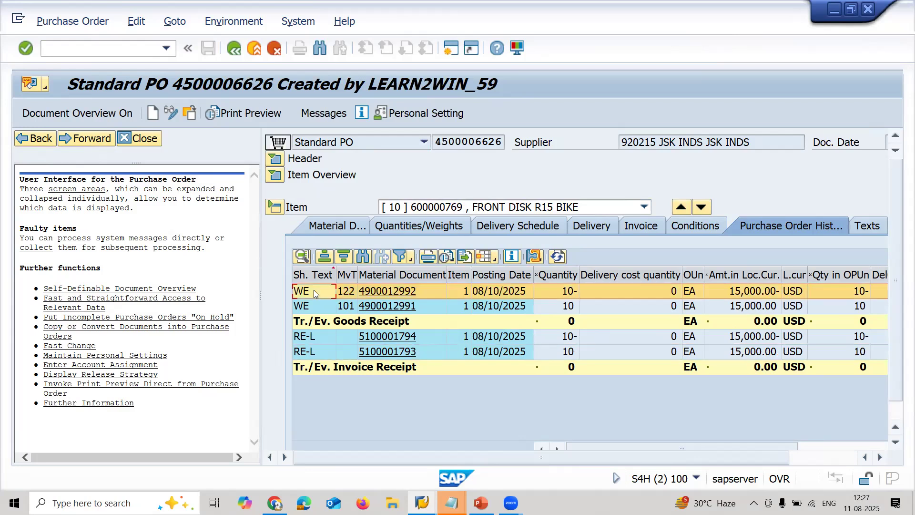
pyautogui.click(311, 337)
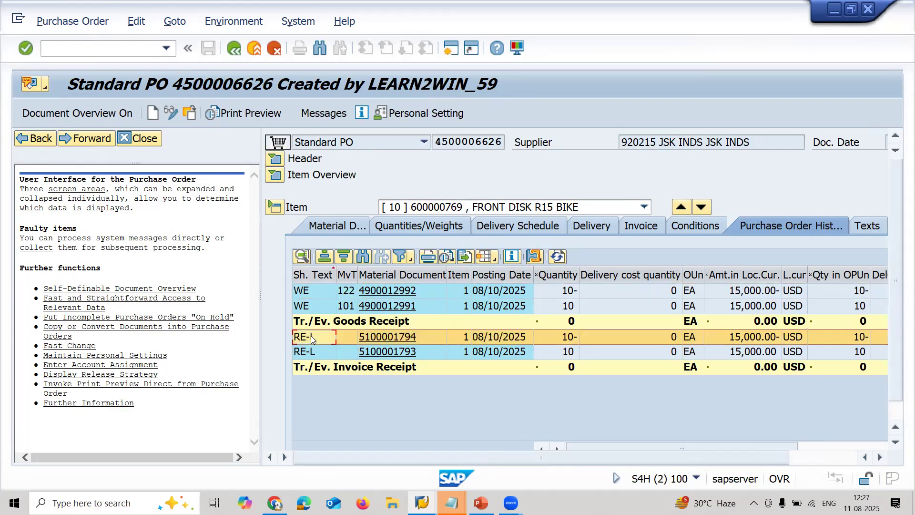
pyautogui.click(779, 336)
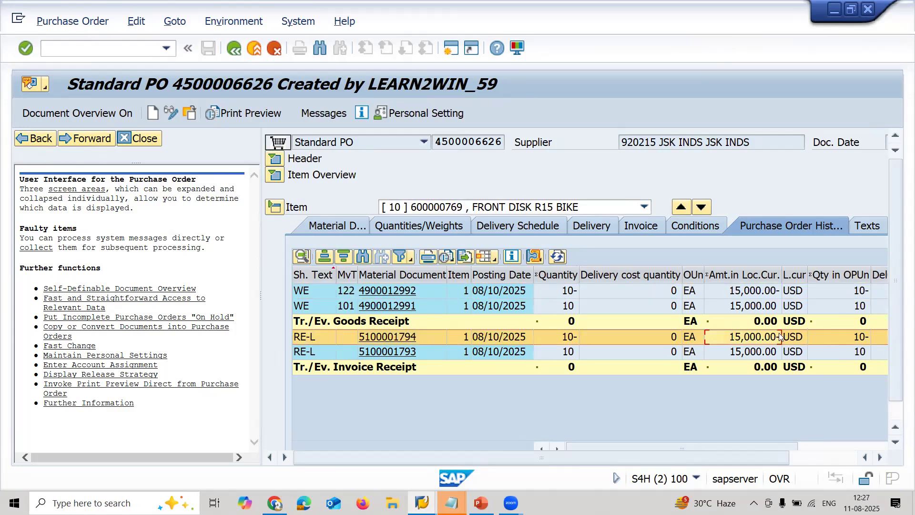